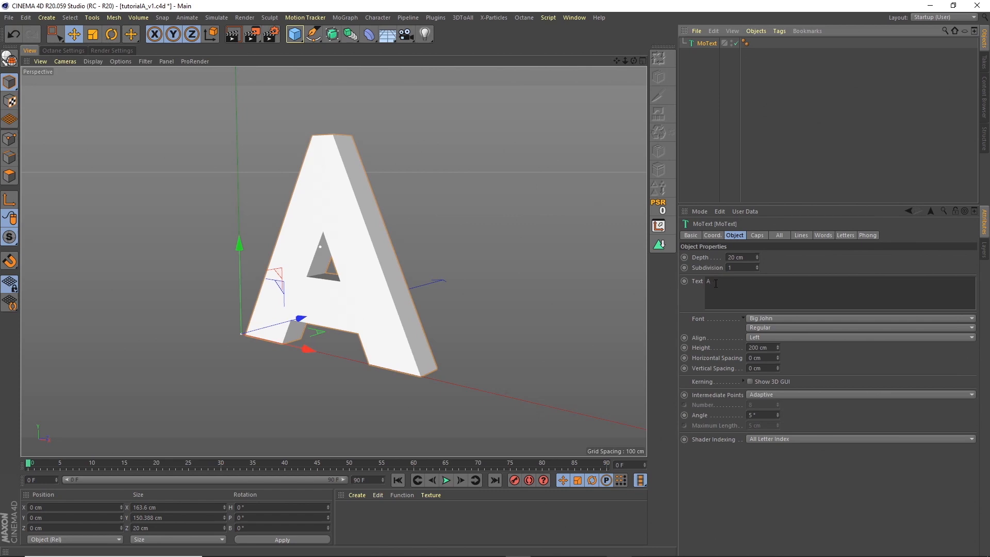
- Set the depth of the MoText letter A to 40 cm
left_click_drag(715, 284, 703, 285)
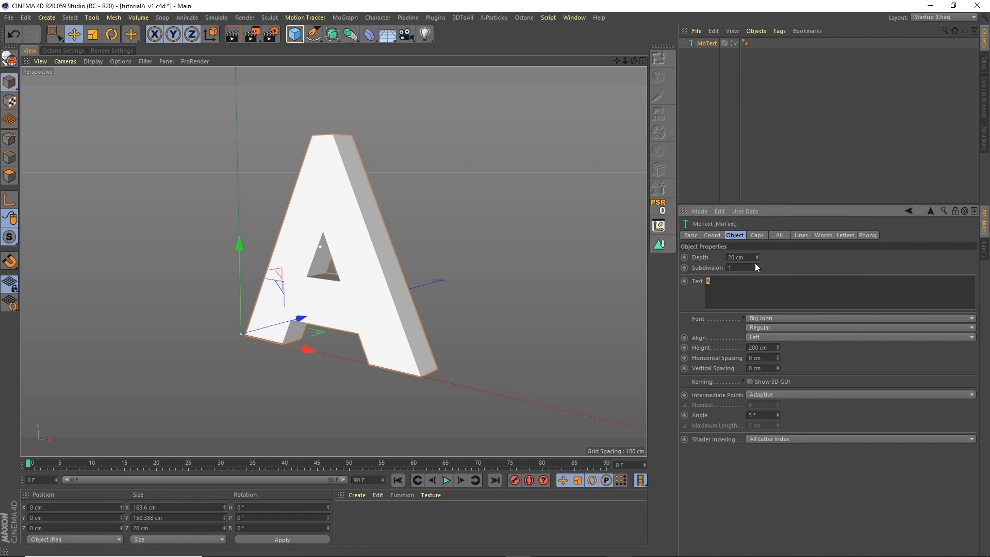
left_click_drag(748, 259, 713, 213)
type("40")
key("Return")
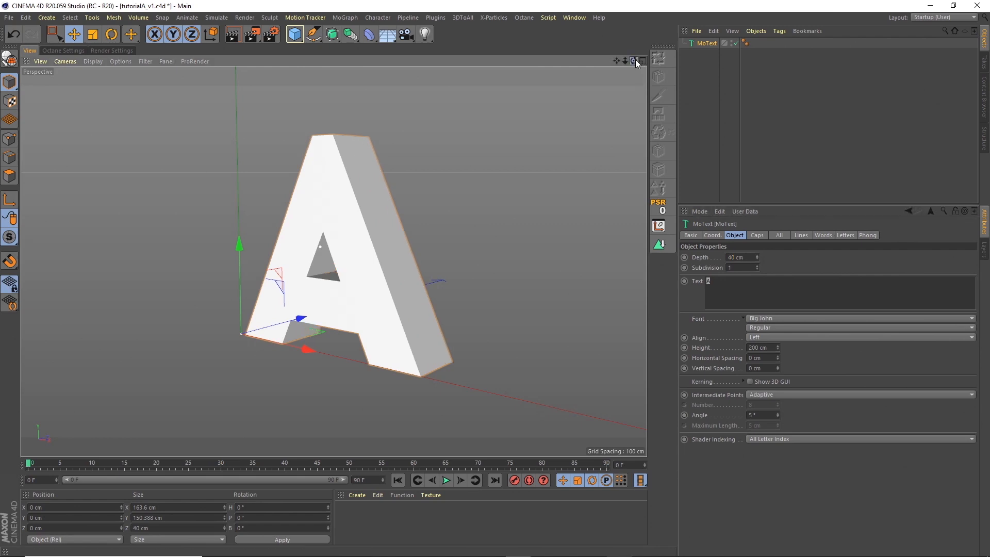
- Display the viewport with Gouraud Shading (Lines) so the letter's mesh edges are drawn
mouse_move(635, 60)
left_mouse_down()
mouse_move(597, 90)
mouse_move(665, 62)
mouse_move(636, 62)
left_mouse_up()
left_click(93, 61)
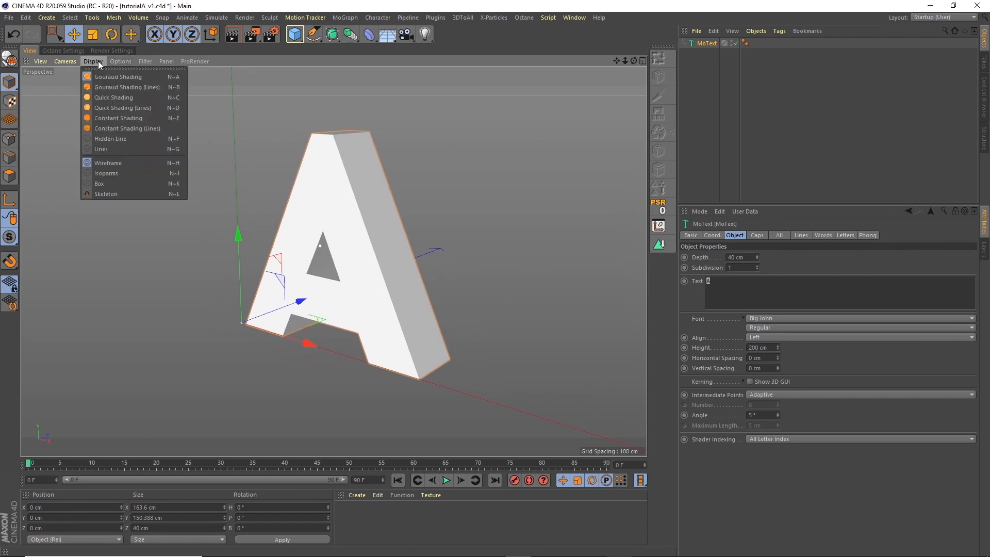
left_click(108, 86)
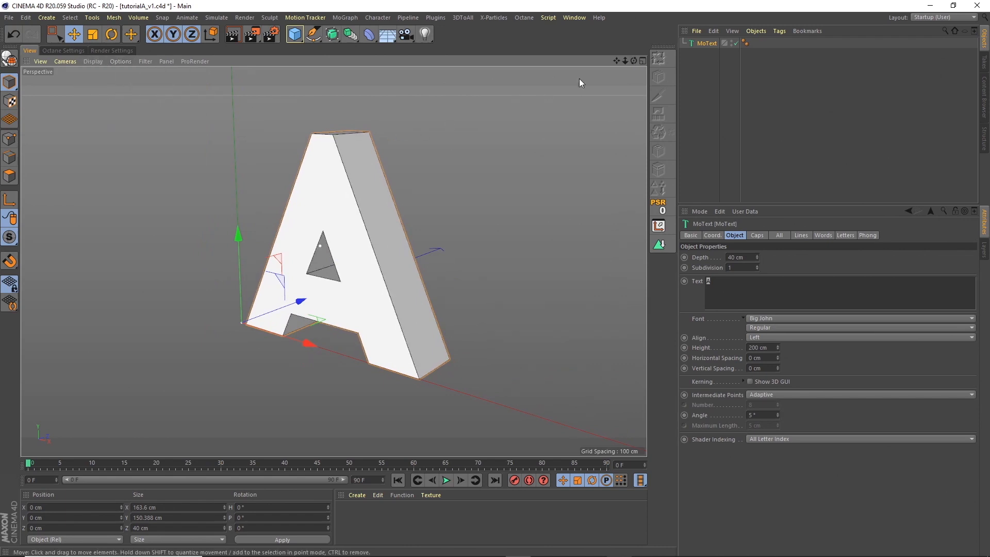
mouse_move(634, 61)
left_mouse_down()
mouse_move(627, 75)
mouse_move(635, 61)
left_mouse_up()
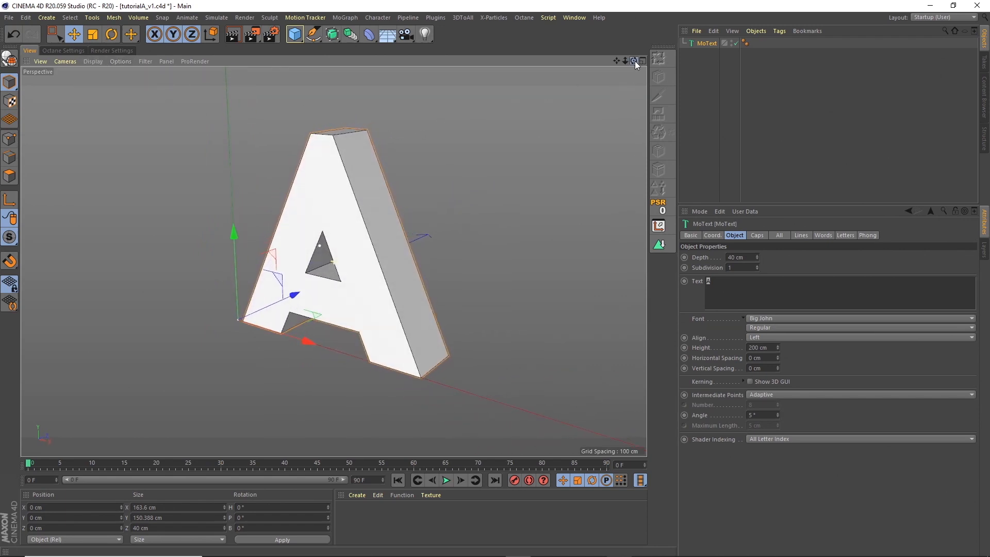
- Set the MoText cap type to Quadrangles and enable Regular Grid
left_click(757, 235)
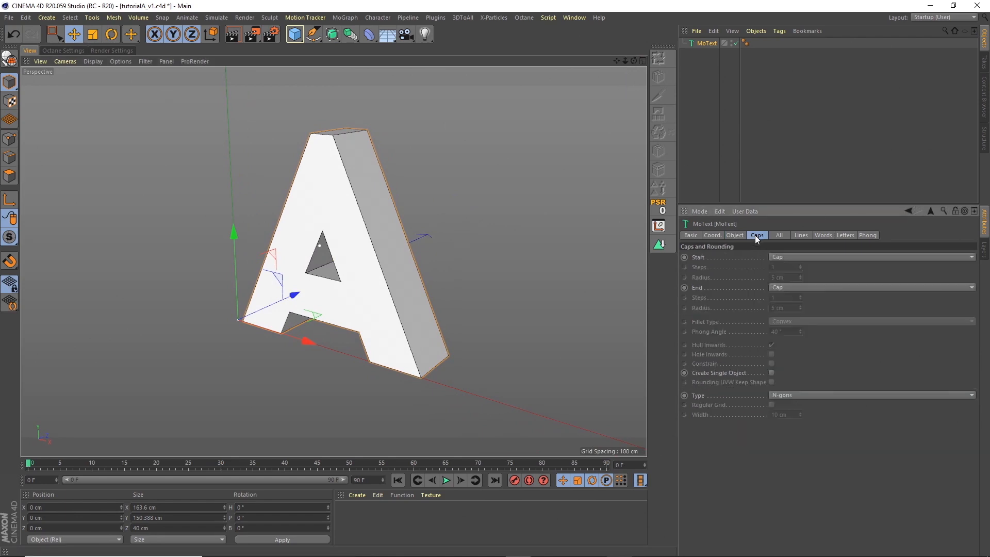
left_click(787, 396)
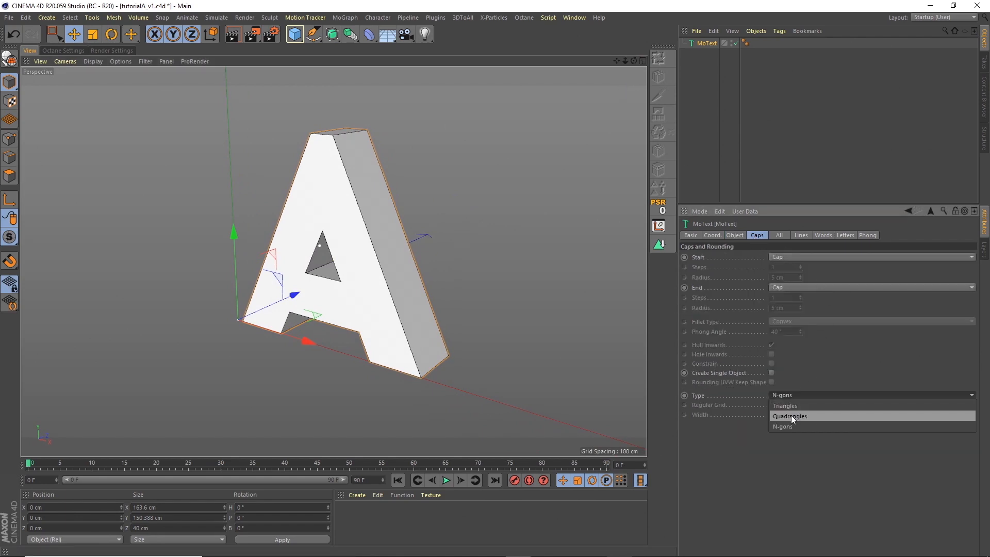
left_click(791, 416)
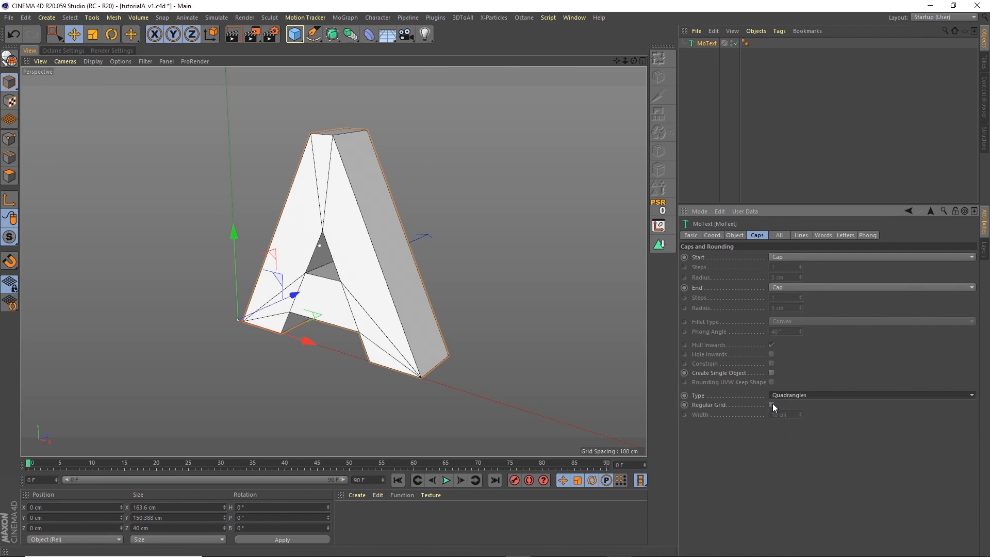
left_click(772, 405)
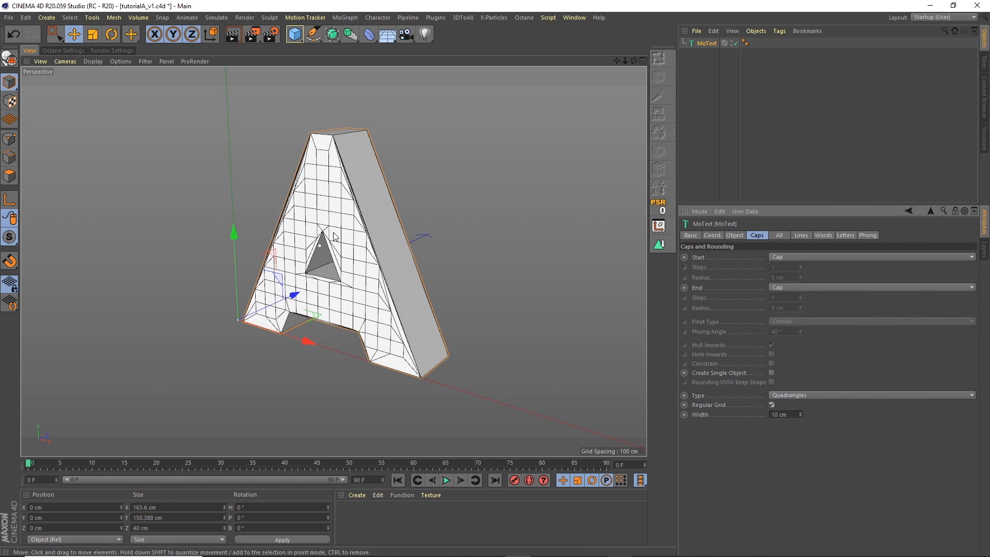
- Set the MoText object's intermediate points to Uniform
left_click(735, 236)
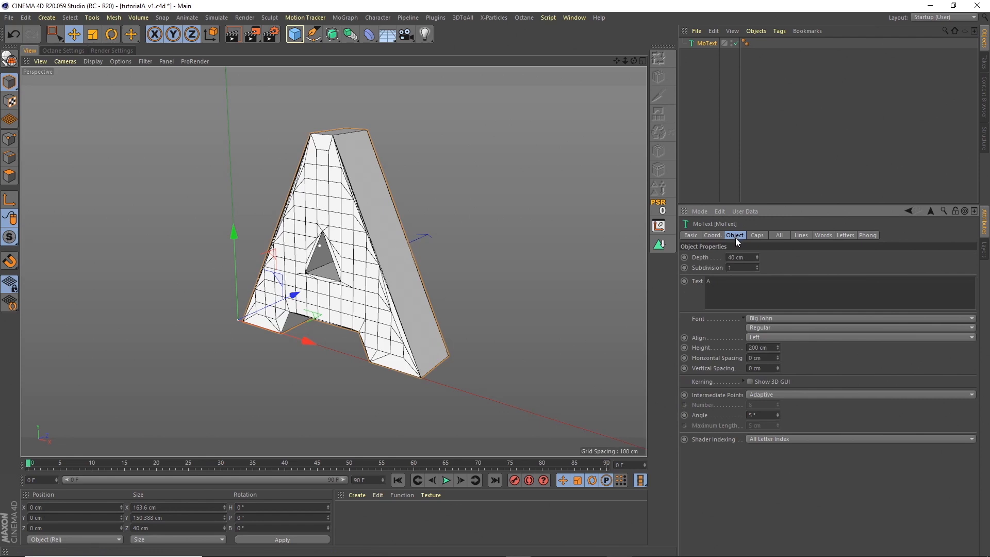
left_click(762, 394)
left_click(770, 425)
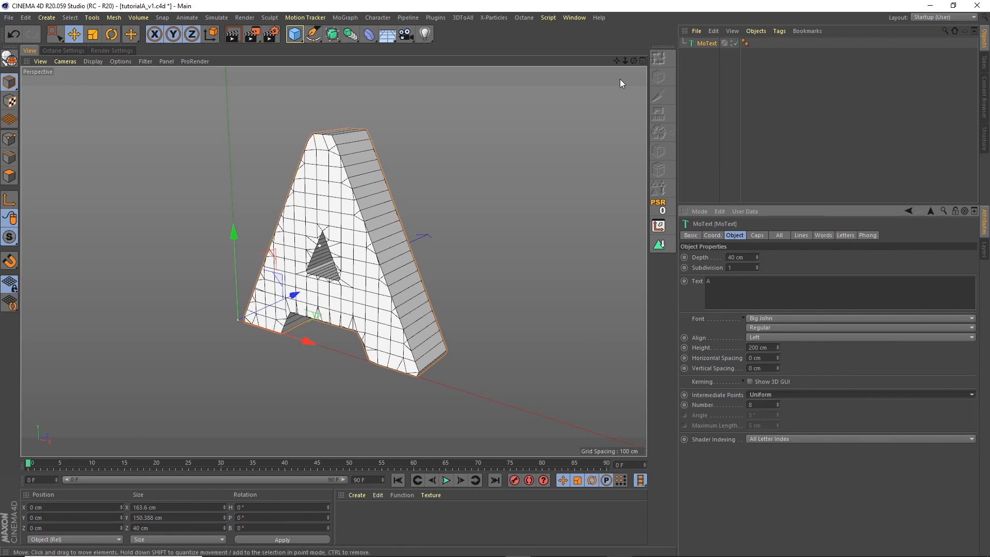
mouse_move(634, 60)
left_mouse_down()
mouse_move(611, 67)
mouse_move(629, 77)
mouse_move(618, 67)
mouse_move(636, 63)
left_mouse_up()
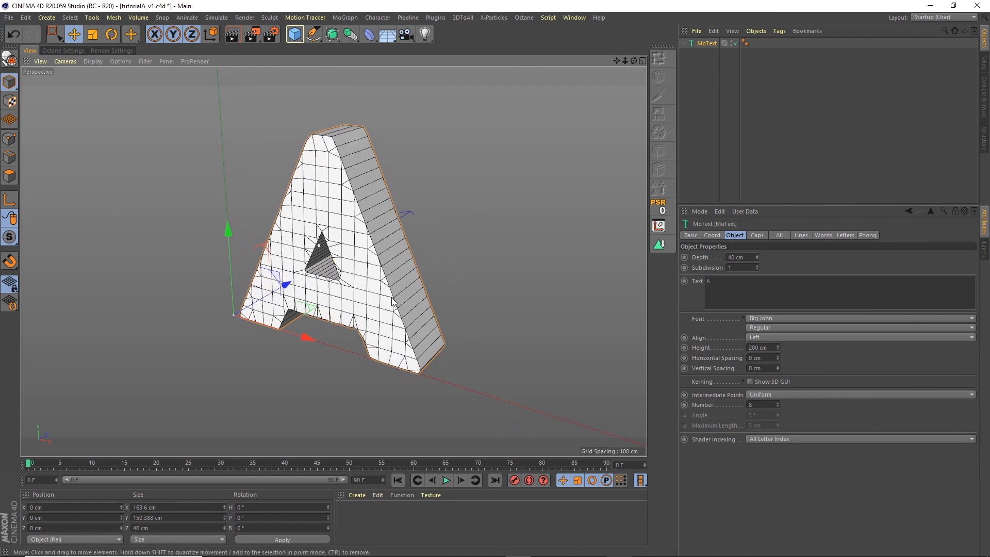
- Set the MoText object's subdivision to 2 and inspect the mesh on the letter's sides
left_click_drag(740, 268, 709, 266)
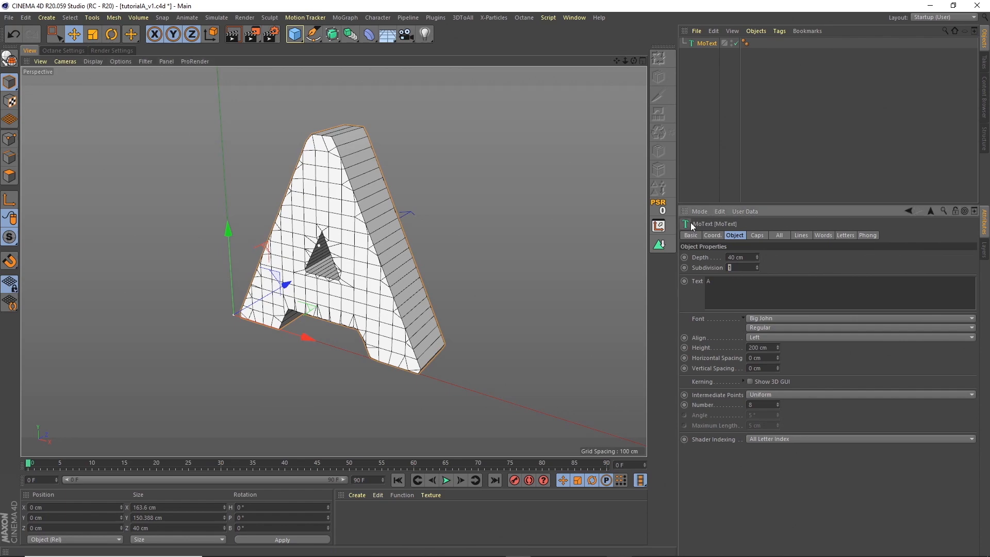
type("2")
key("Return")
left_click_drag(638, 60, 692, 37)
left_click_drag(777, 403, 778, 404)
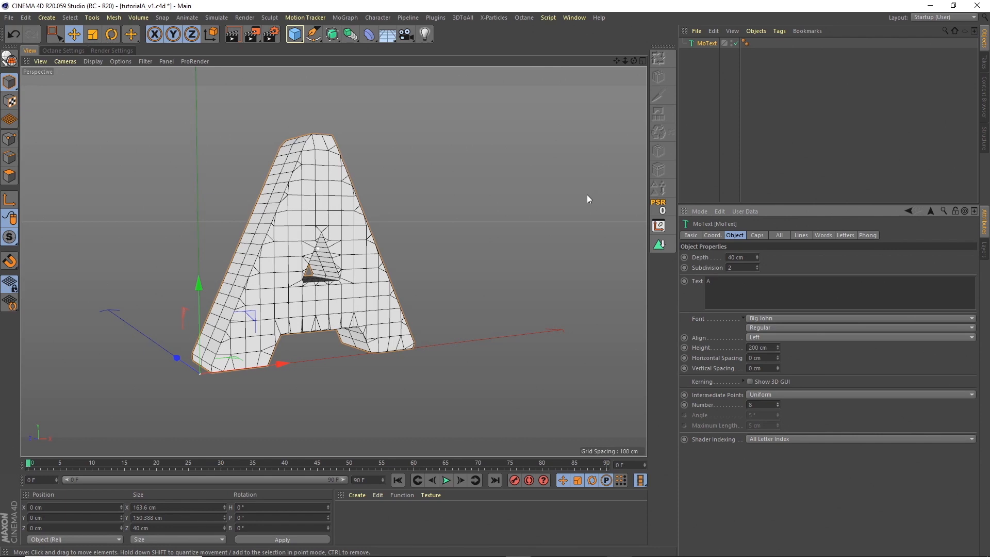
- Maximize the Front view and set the MoText object's number of intermediate points to 100
key("ctrl+d")
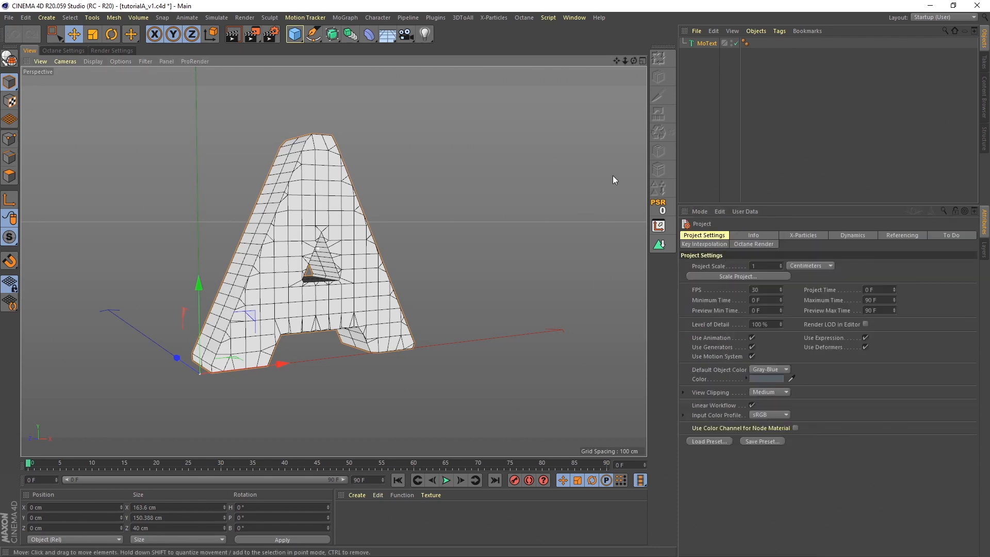
left_click(643, 61)
left_click(643, 262)
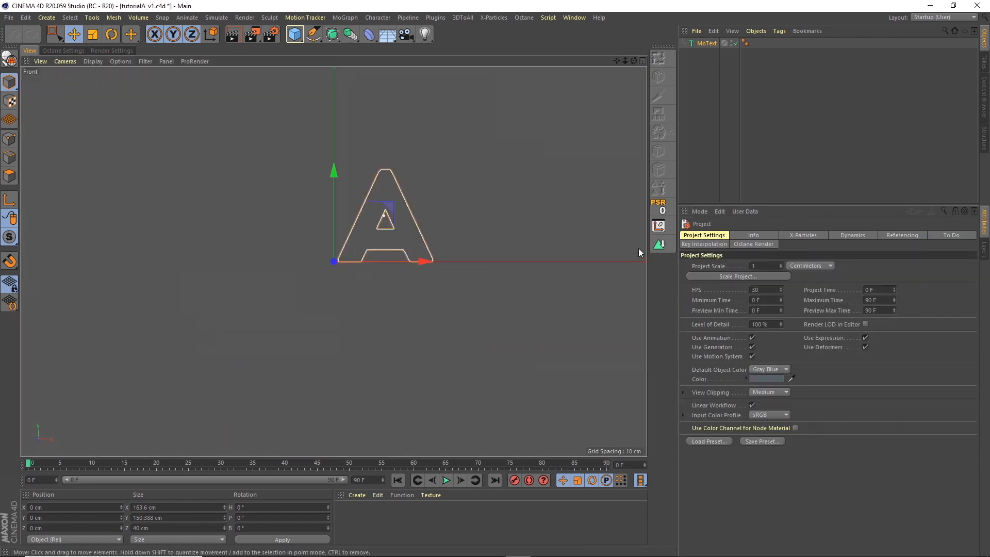
scroll(417, 201, "up", 5)
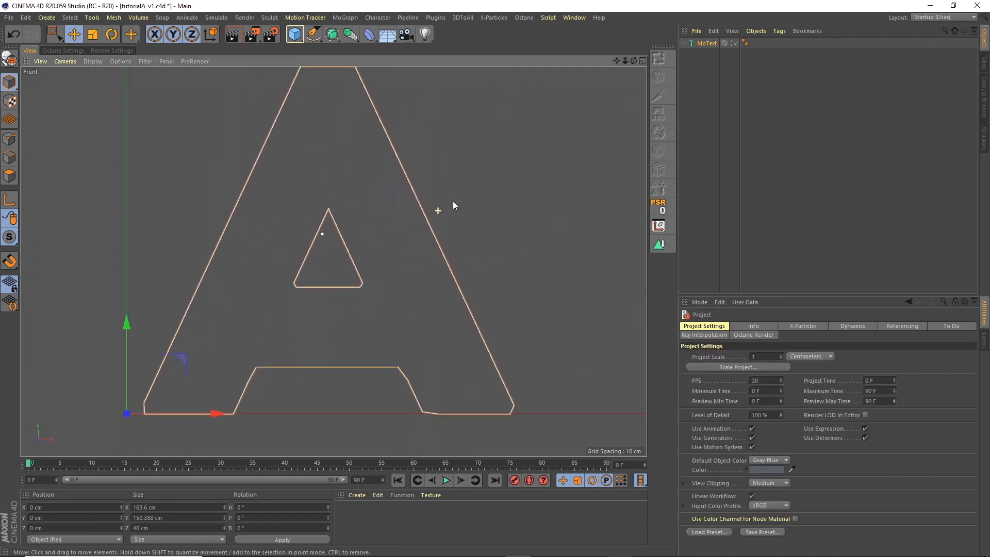
scroll(438, 205, "down", 1)
left_click(707, 43)
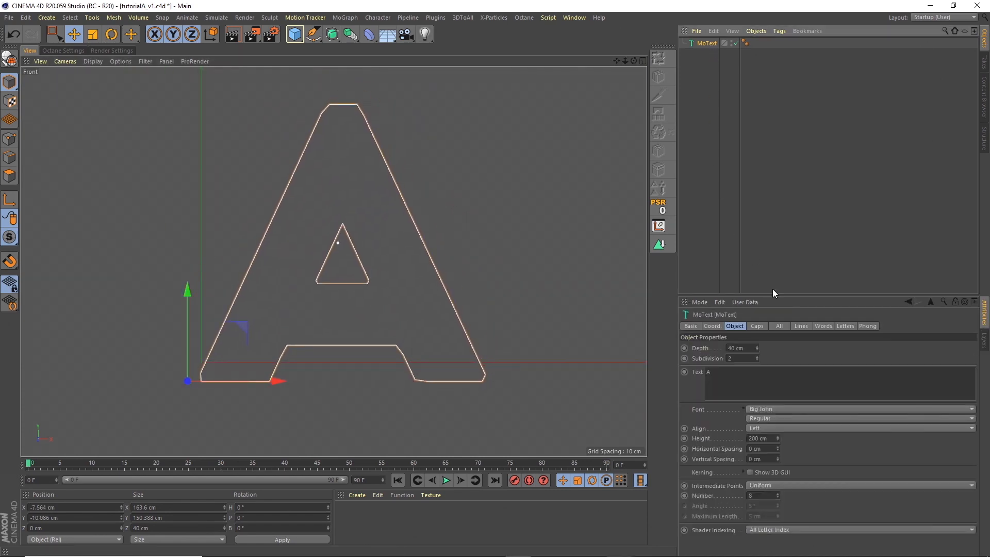
left_click(760, 496)
type("100")
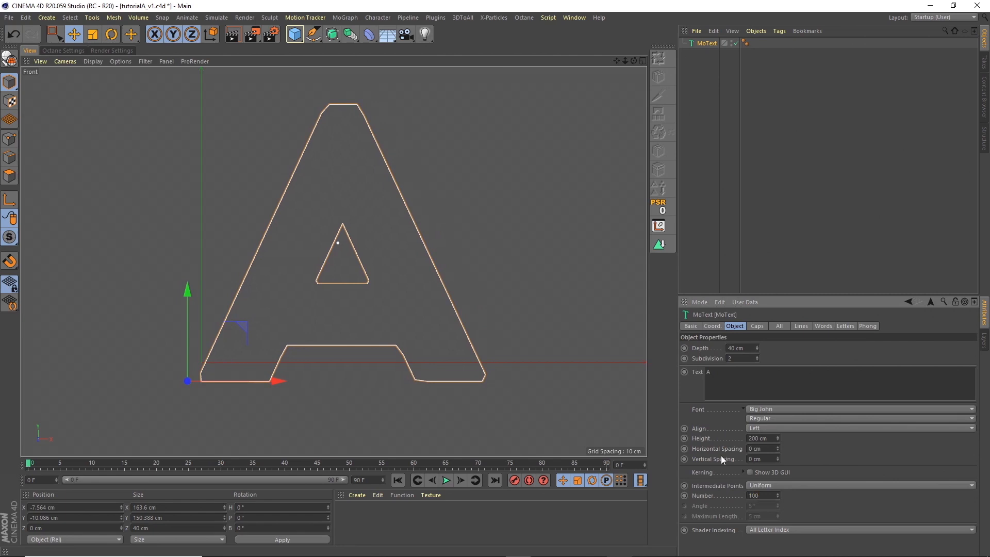
key("Return")
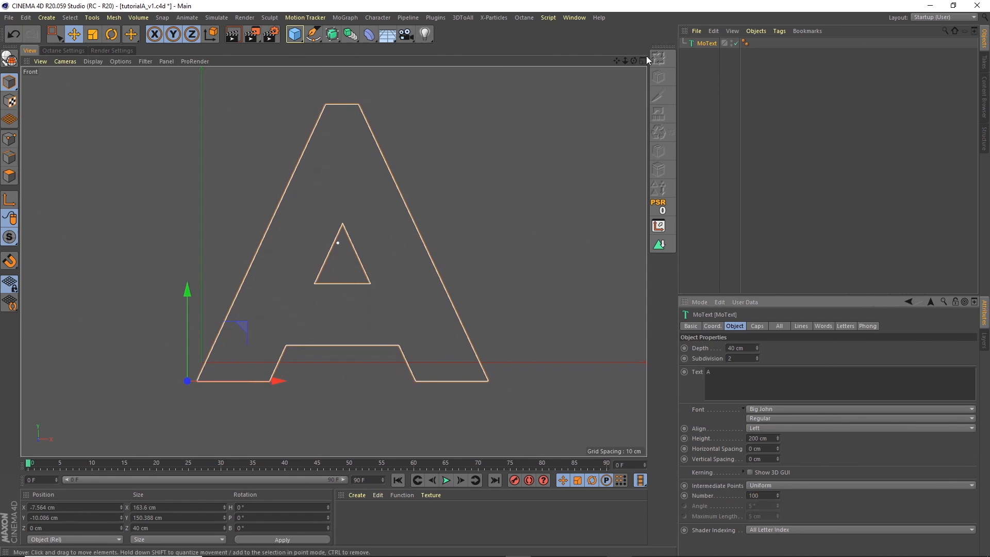
- Add a Polygon object oriented to +Z and move it to the A's centre at about X 76.5 cm, Y 39.8 cm, aligned with its base
left_click_drag(617, 61, 608, 72)
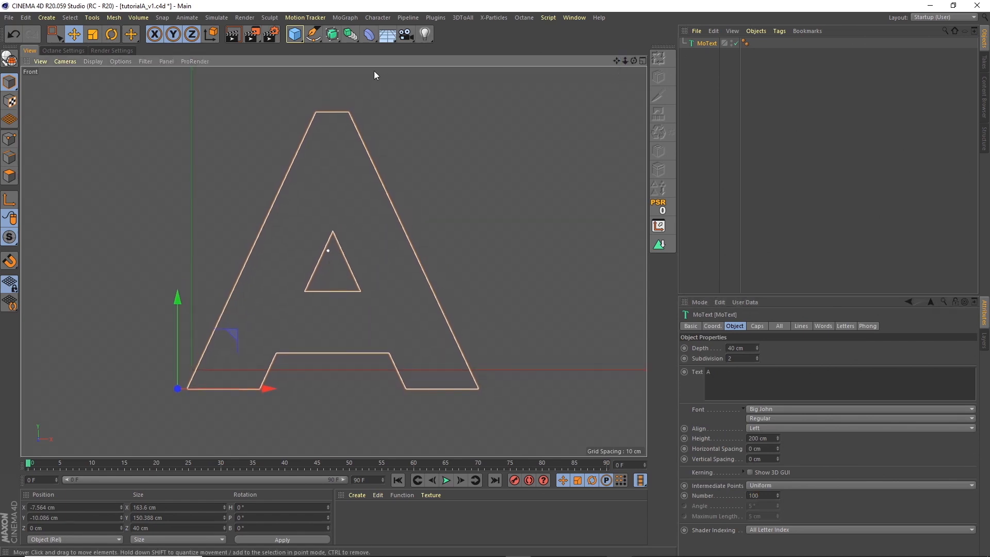
left_click(294, 34)
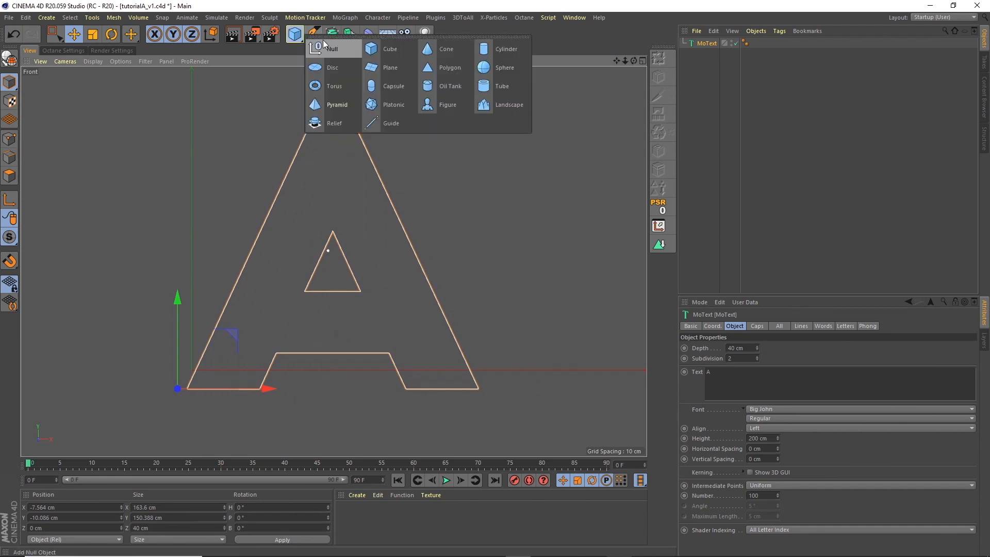
left_click(441, 67)
left_click(745, 388)
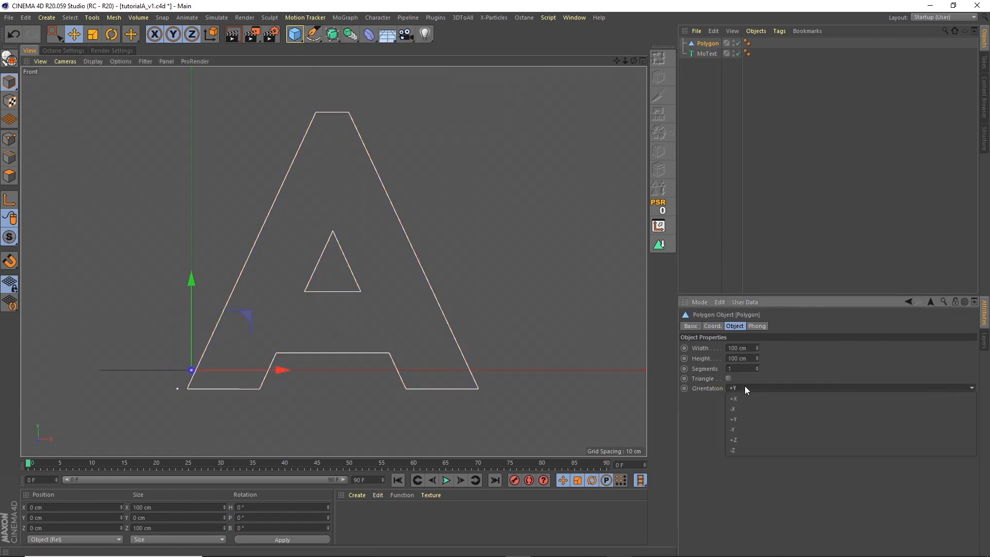
left_click(750, 439)
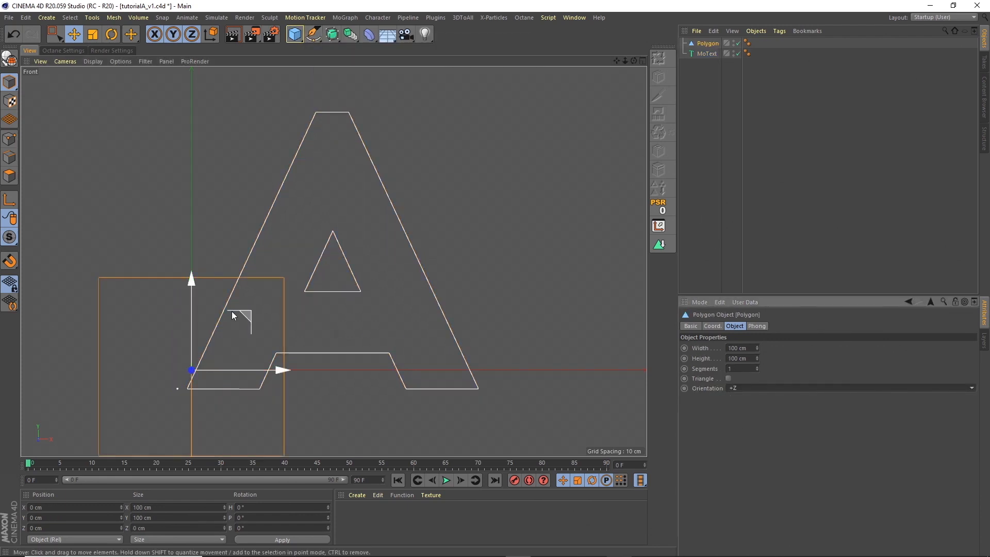
left_click_drag(192, 312, 209, 239)
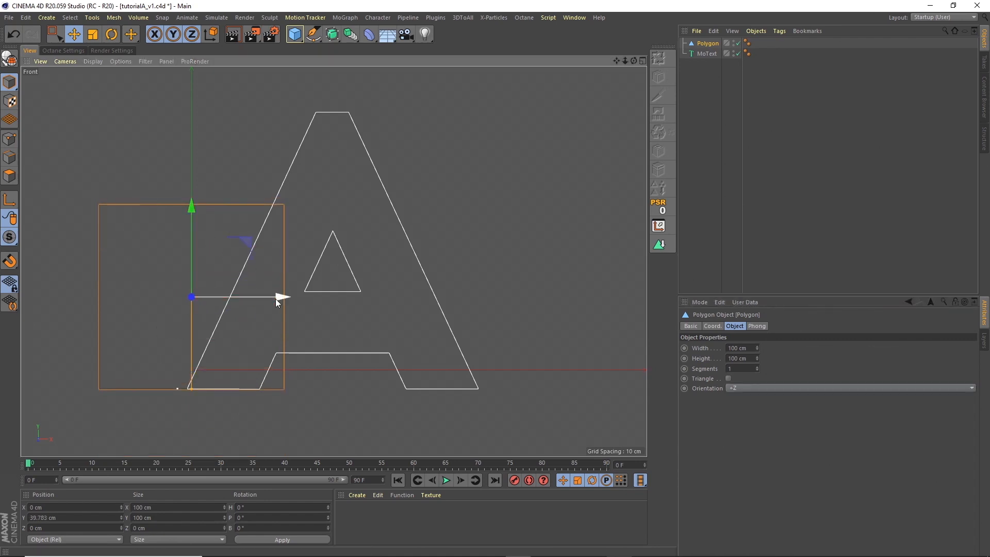
left_click_drag(276, 299, 413, 303)
- Make the polygon editable and raise its two upper points to the top edge of the A
left_click(9, 58)
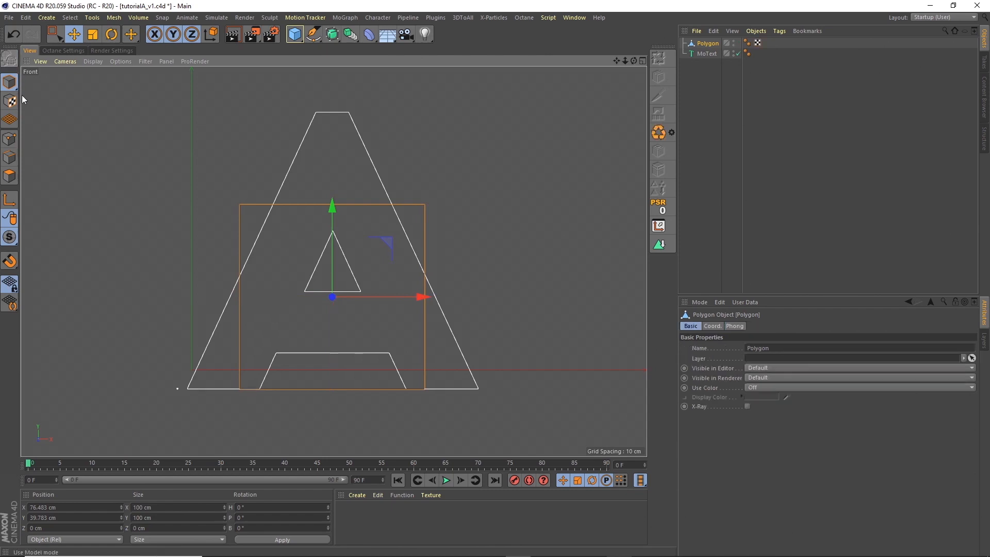
left_click(10, 139)
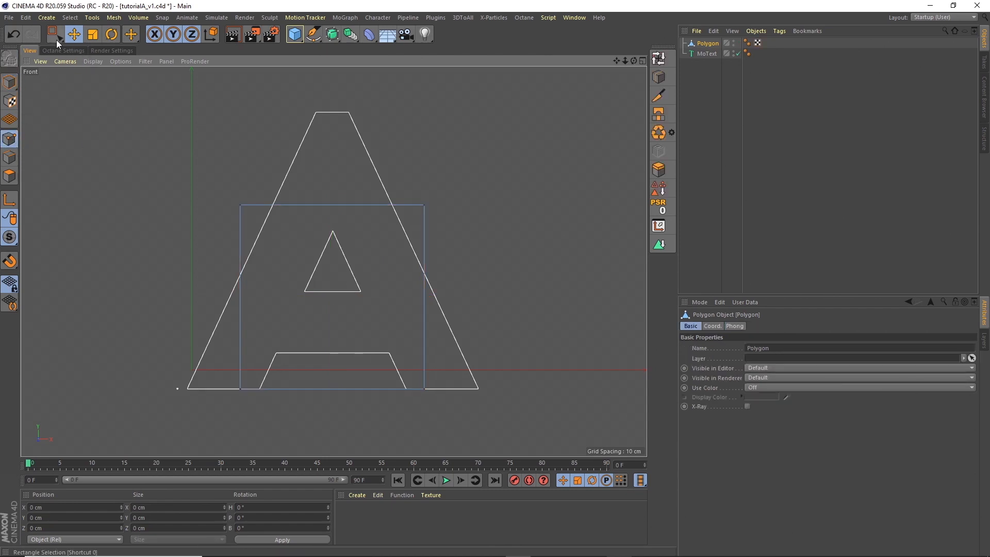
left_click_drag(56, 39, 83, 64)
left_click_drag(170, 155, 477, 242)
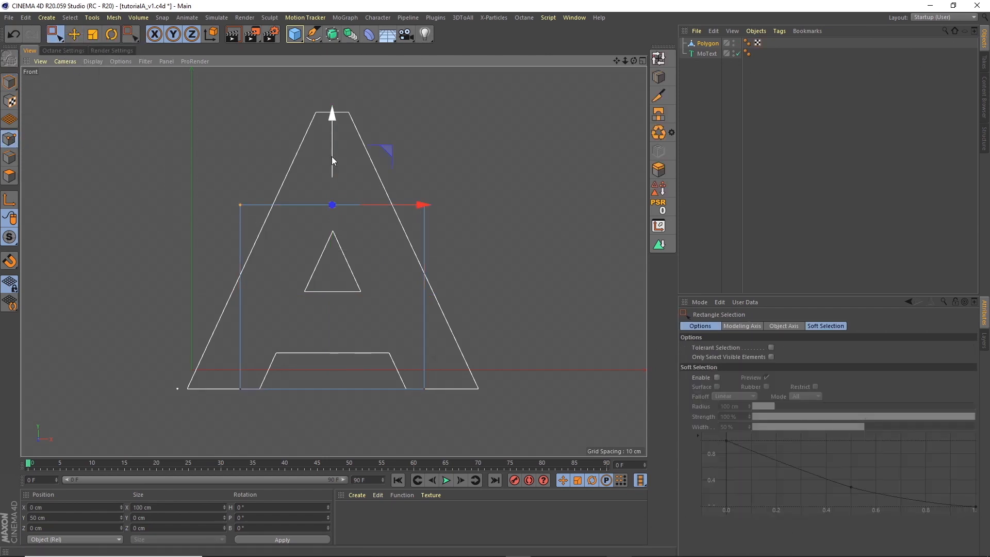
left_click_drag(332, 157, 333, 67)
- Scale the polygon's two lower points outward to meet the outer corners of the A's feet
left_click_drag(186, 339, 446, 402)
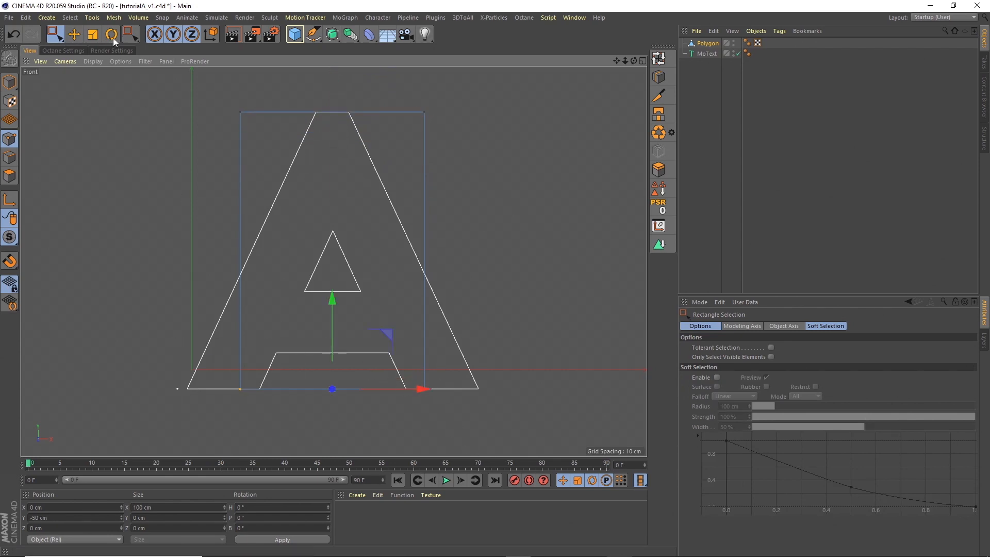
key("t")
left_click_drag(356, 293, 447, 392)
key("e")
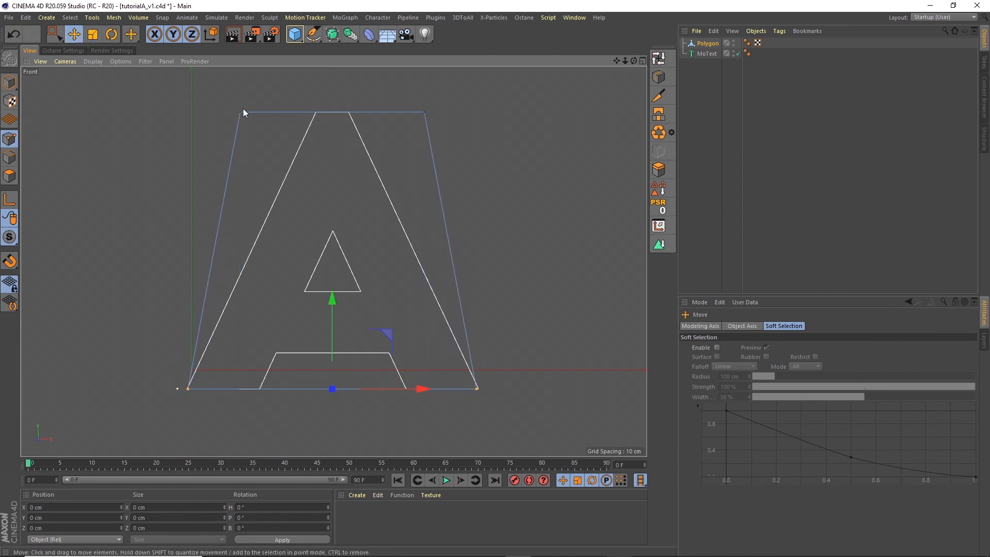
- Scale the polygon's two upper points inward to about 18.4 cm apart, matching the A's top corners
left_click(242, 111)
left_click(424, 112, "shift")
key("t")
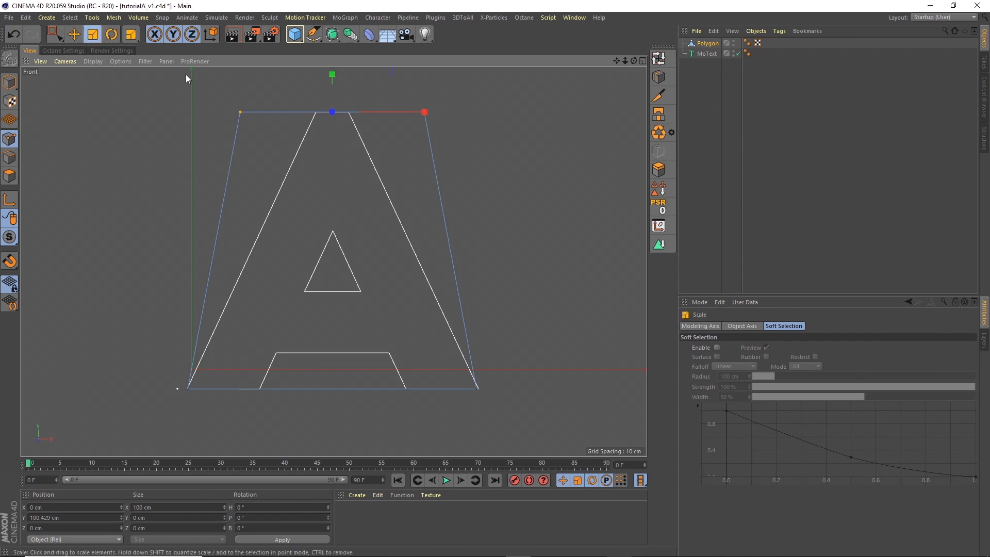
left_click_drag(416, 115, 353, 125)
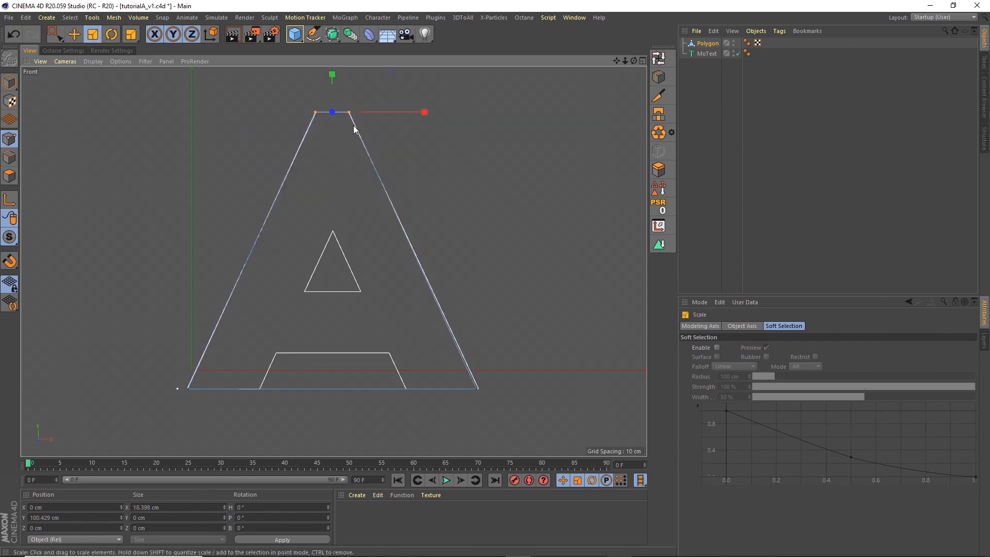
- Line-cut the polygon's face horizontally at the height of the crossbar's lower edge
left_click(10, 83)
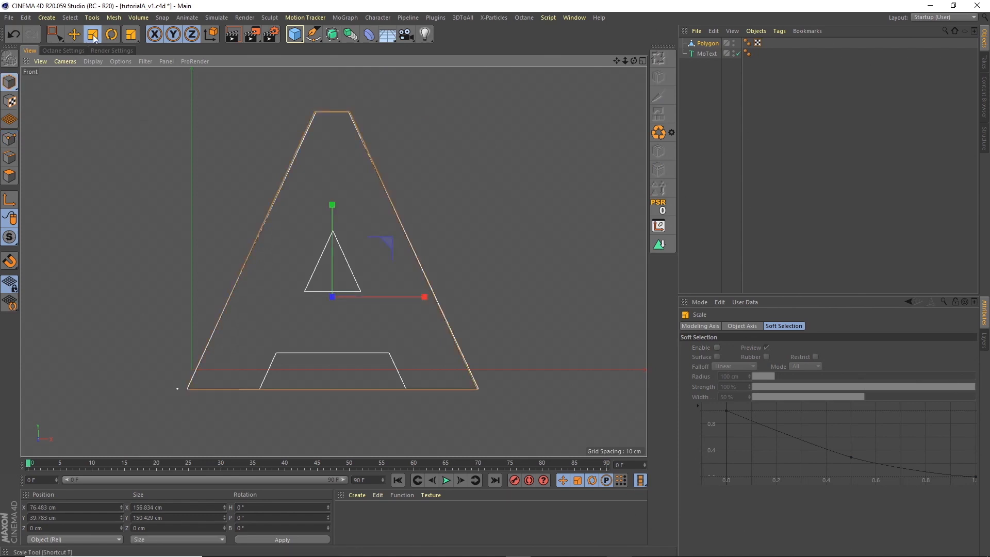
left_click(76, 35)
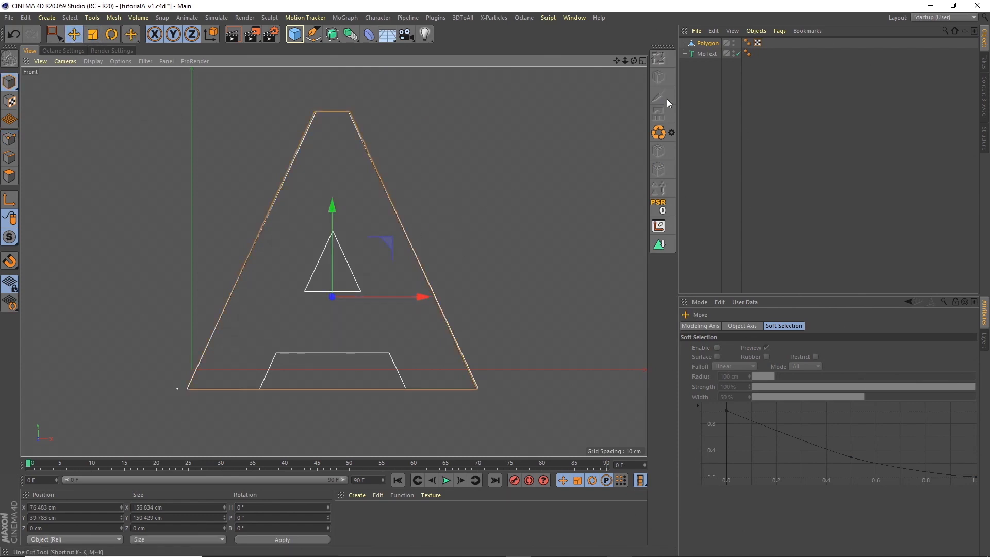
left_click(9, 178)
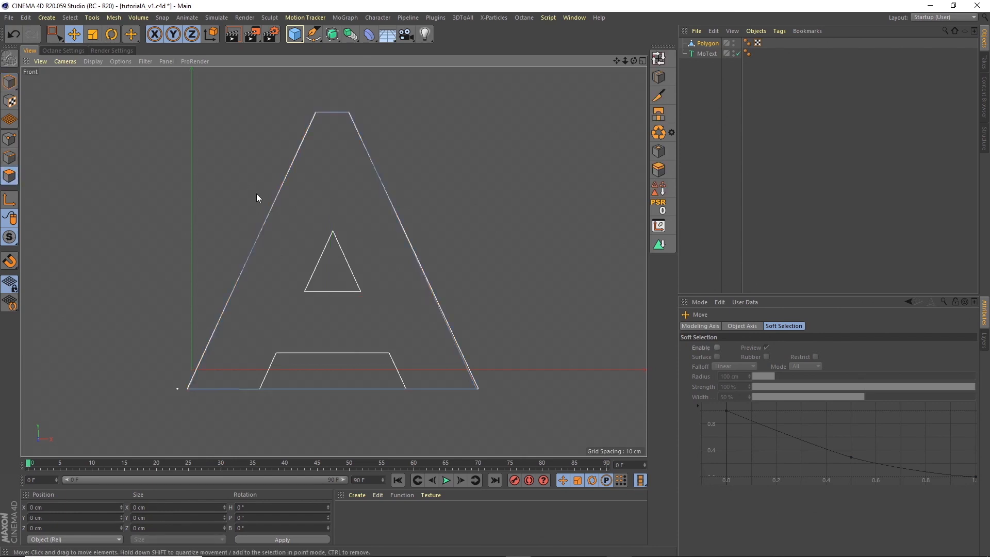
left_click(662, 97)
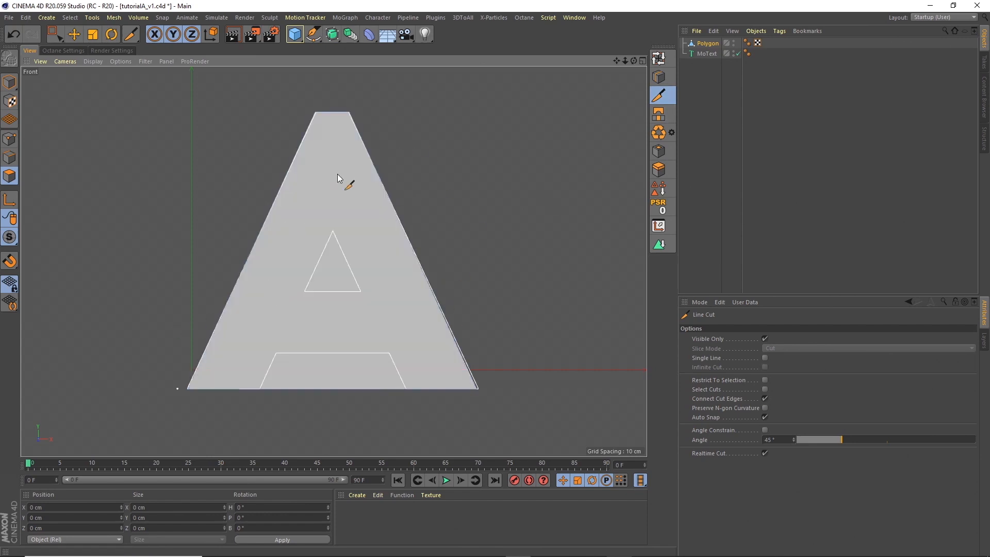
left_click(170, 352)
left_click(554, 353)
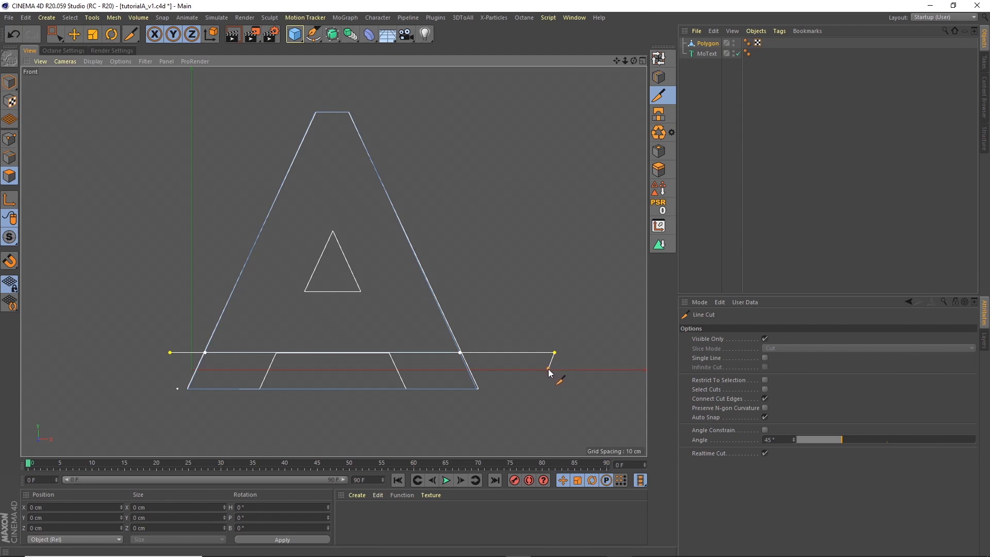
key("Escape")
- Line-cut the polygon horizontally level with the base of the A's inner triangle
left_click(707, 45)
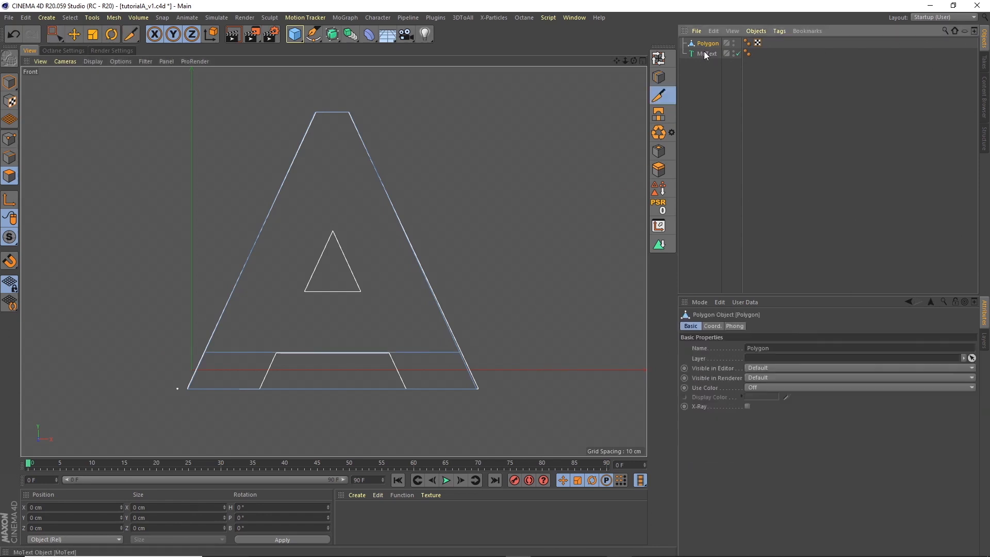
left_click(706, 53)
left_click(707, 43)
left_click(659, 97)
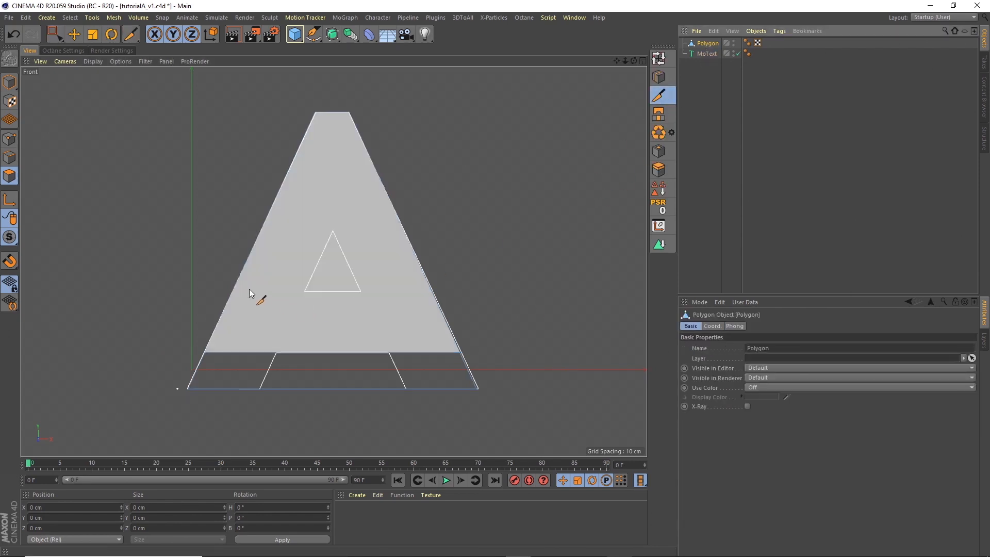
left_click(226, 290)
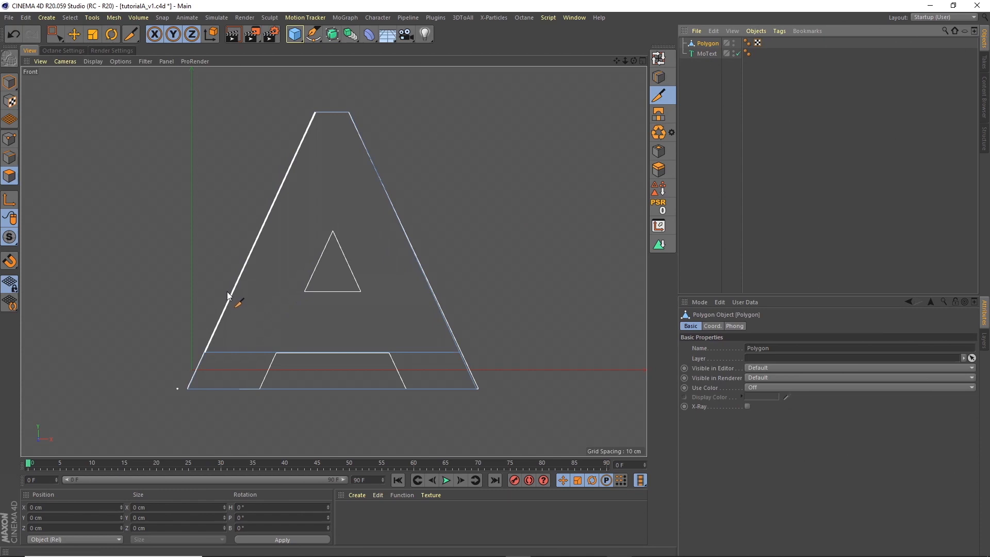
left_click(465, 291)
key("space")
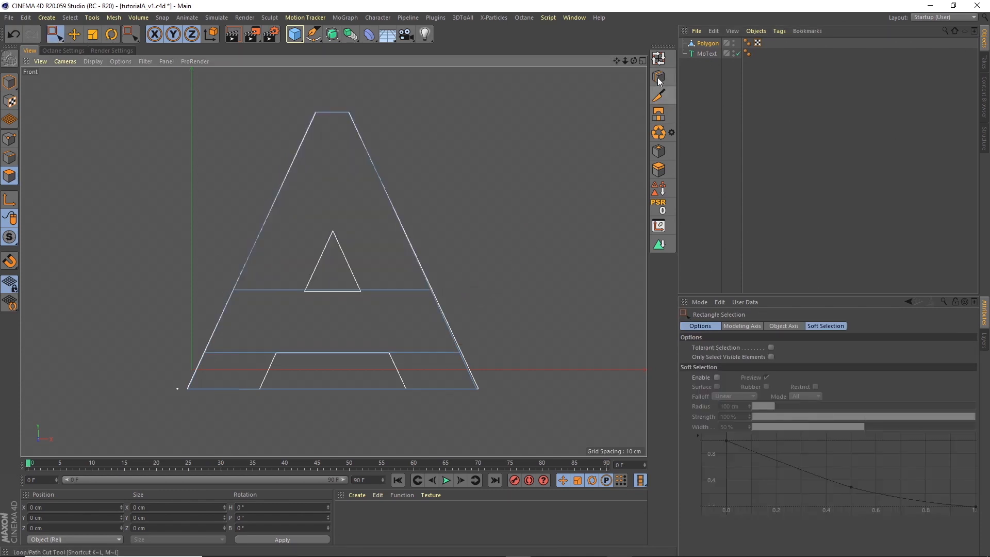
- Cut an inverted V from the left foot's inner corner up to an apex above the inner triangle and down to the right foot's inner corner
left_click(659, 96)
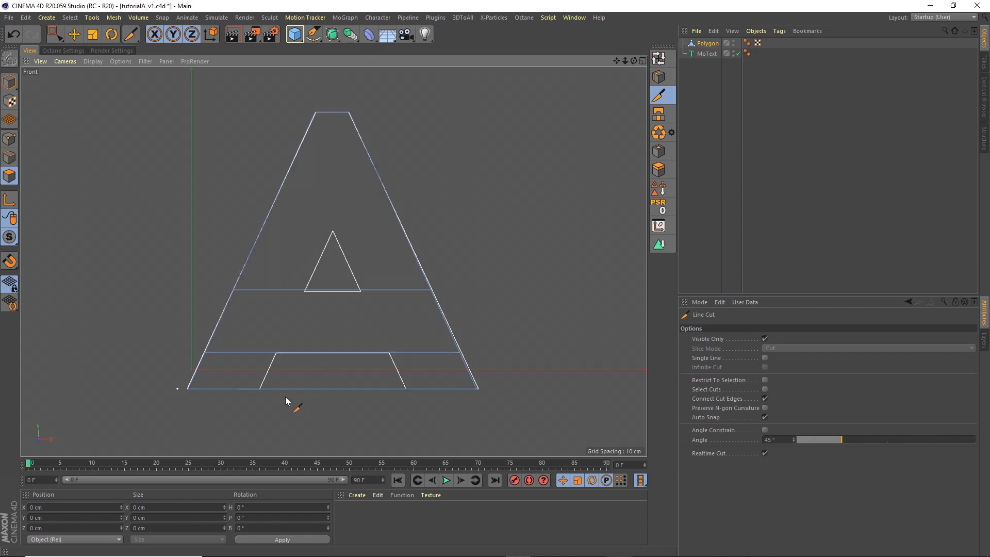
left_click(260, 390)
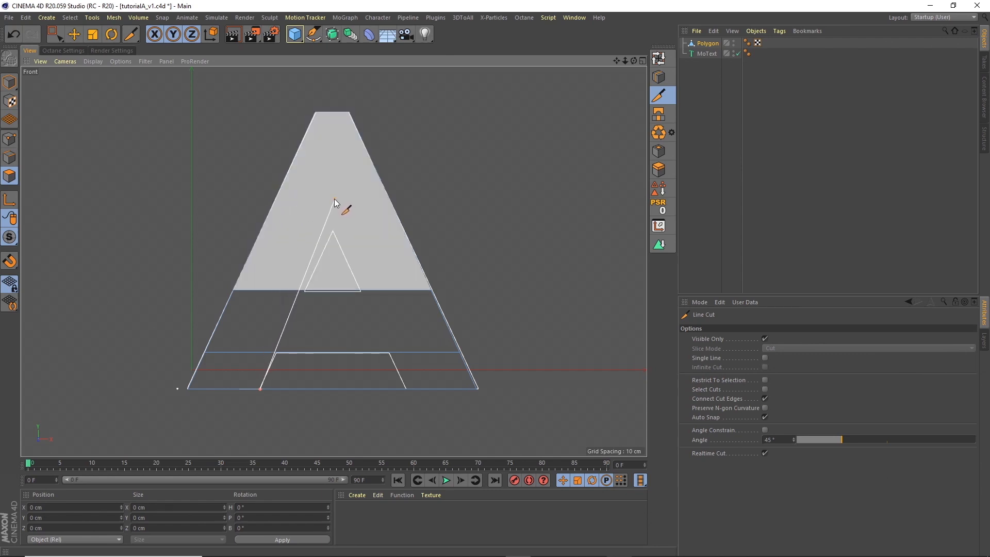
left_click(336, 200)
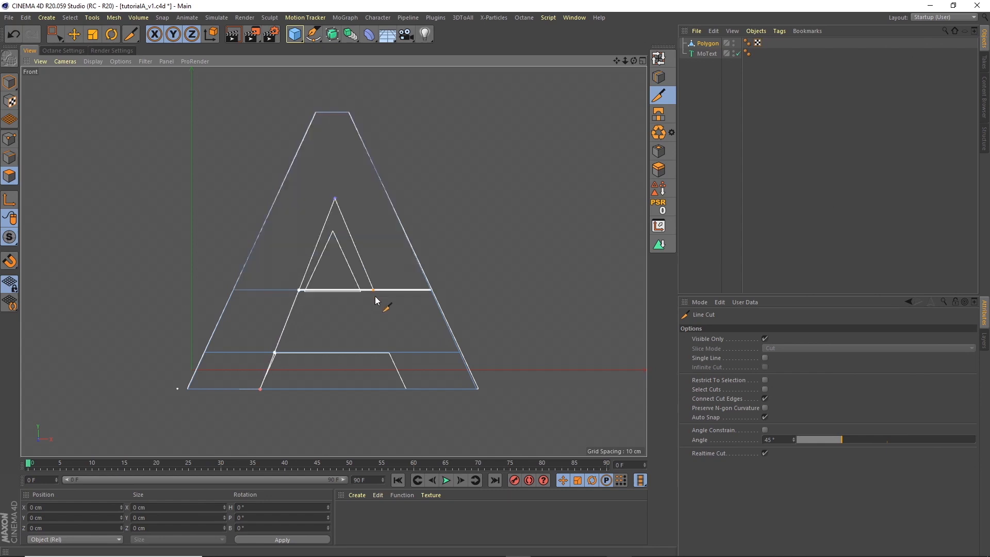
left_click(406, 390)
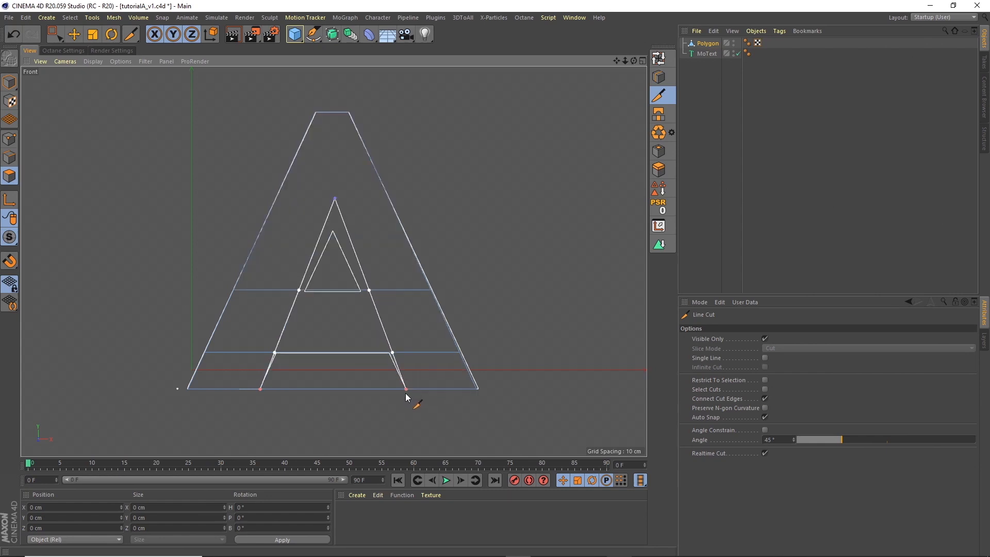
key("space")
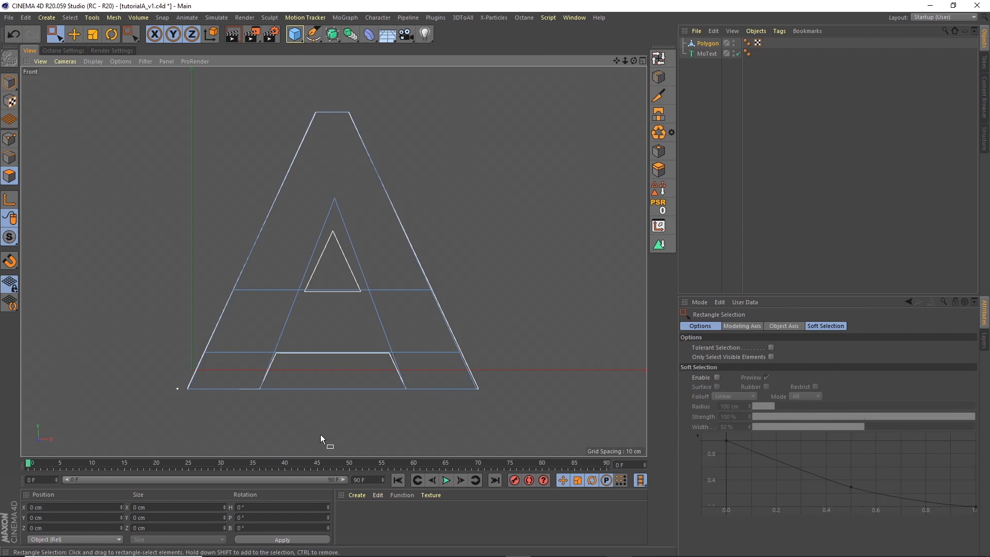
- Centre the apex point of the V cut horizontally on the A, at X about -0.07 cm
left_click_drag(57, 40, 79, 65)
left_click(10, 138)
left_click_drag(343, 209, 344, 210)
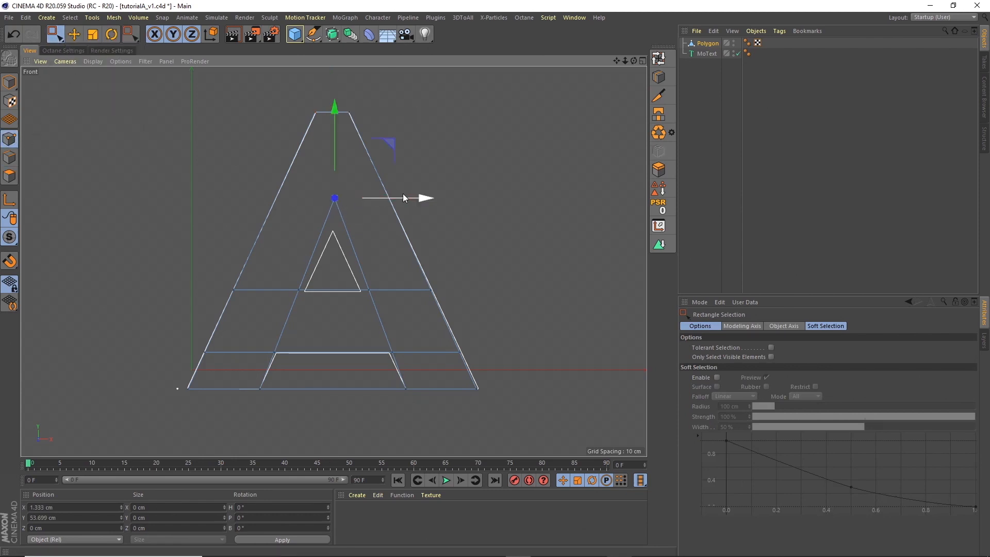
left_click_drag(403, 194, 401, 194)
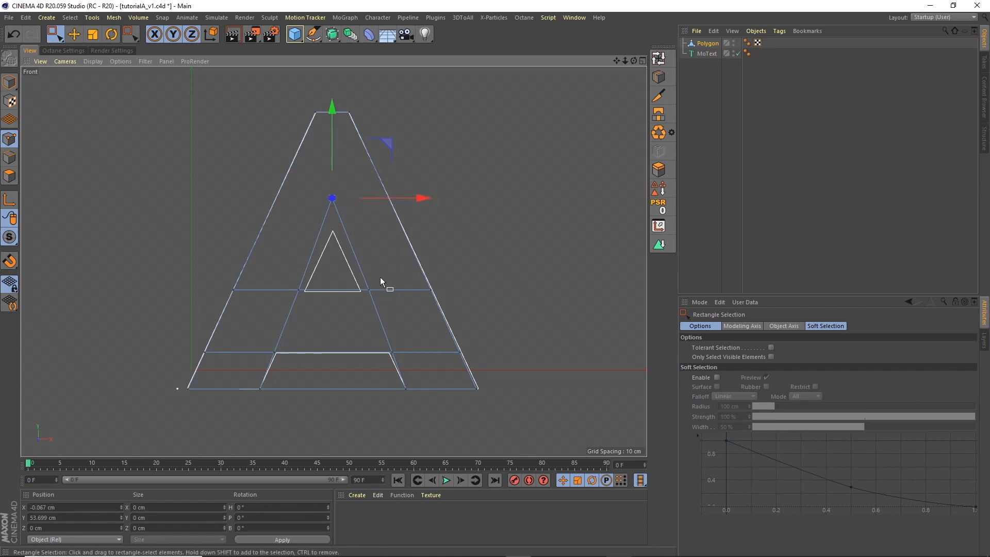
- Shift the two points where the V's right arm meets the crossbar edges inward, placing the lower one at X about 31.7 cm
left_click_drag(382, 276, 362, 299)
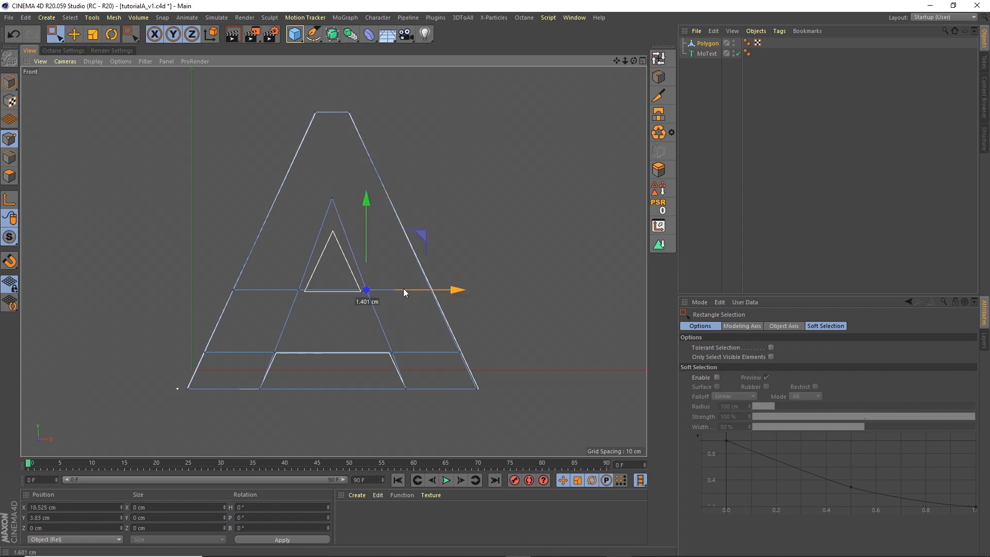
left_click_drag(400, 343, 384, 361)
left_click_drag(446, 350, 444, 349)
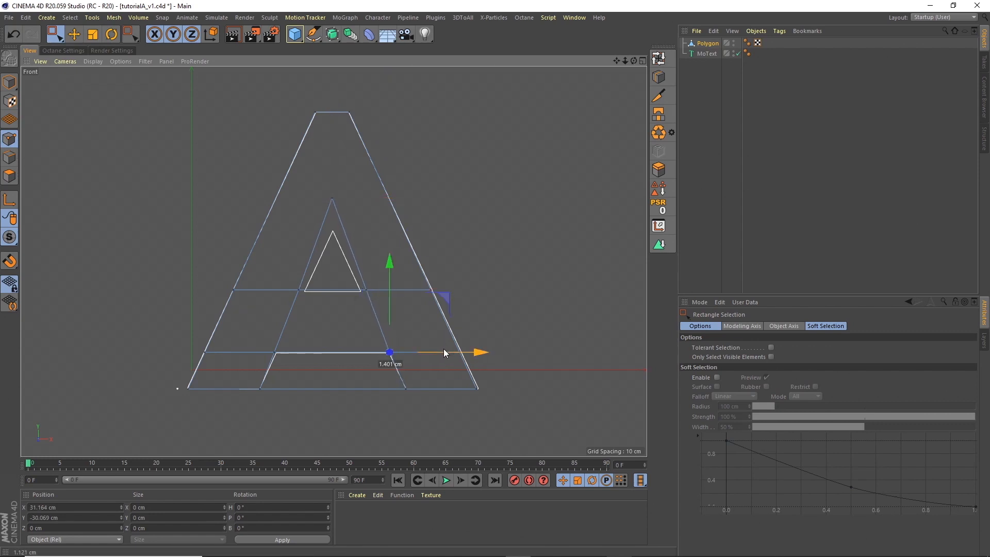
- Line-cut horizontally across the full width of the A through the apex point of the V
left_click(658, 95)
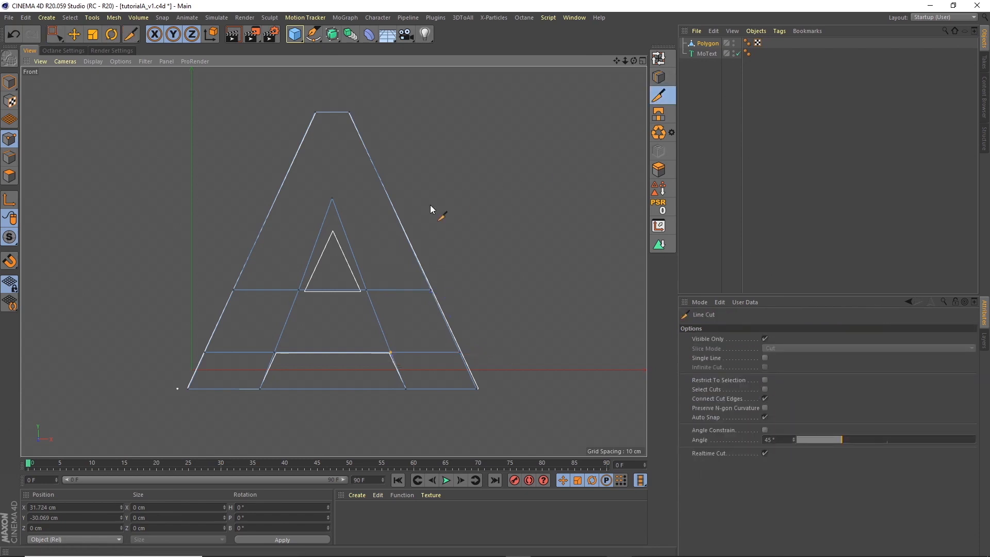
left_click(277, 198)
left_click(332, 198)
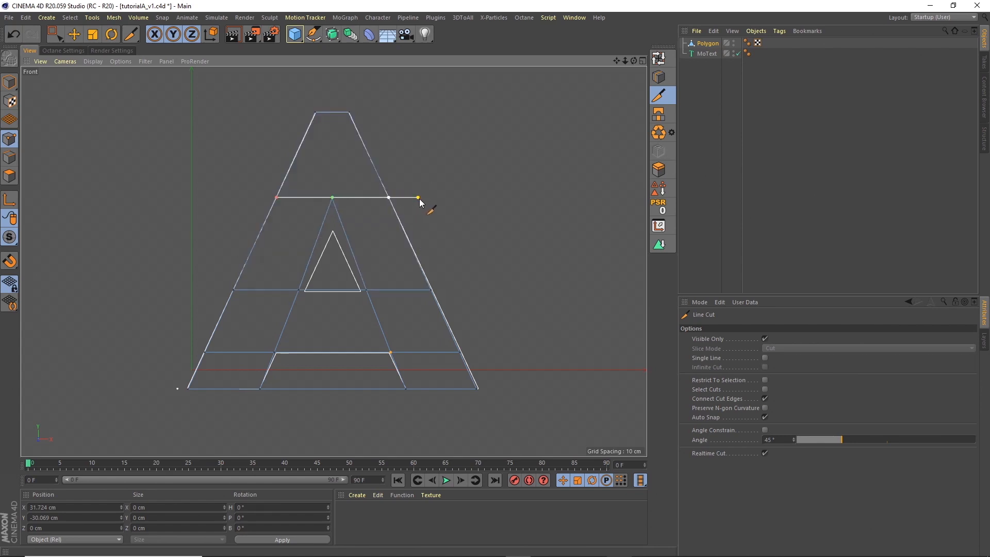
key("space")
- Add two spaced horizontal cuts across the A between the V's apex and the top edge
left_click(659, 95)
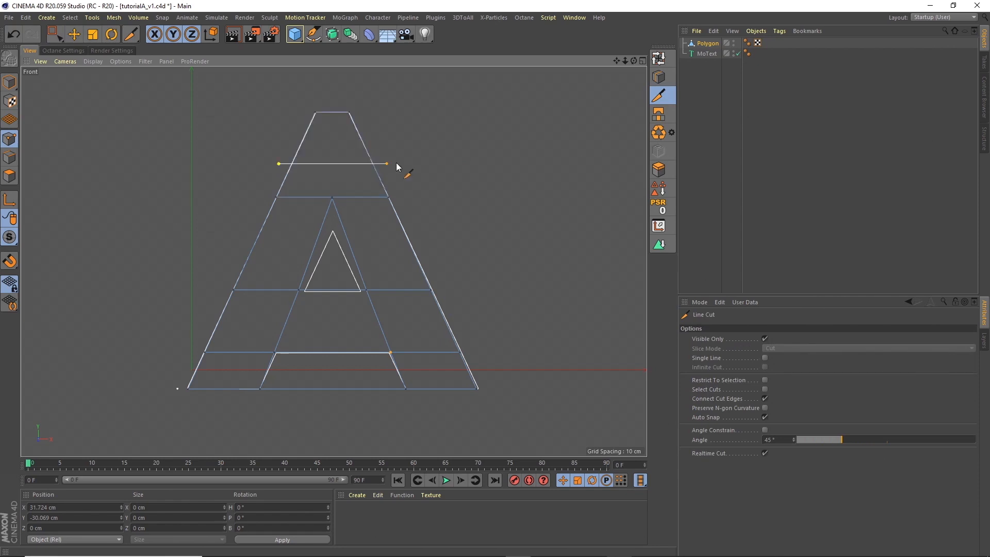
key("space")
left_click(659, 95)
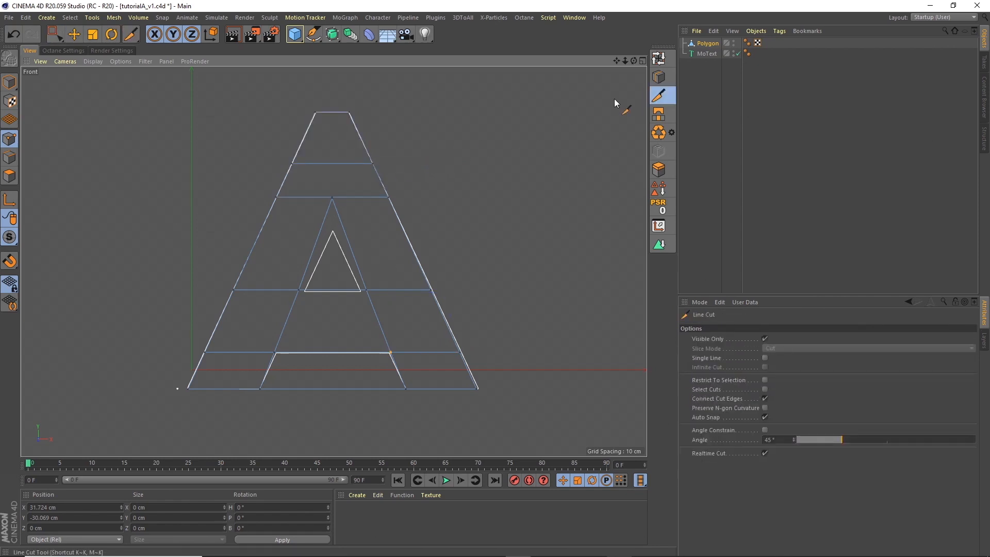
left_click(282, 135)
key("space")
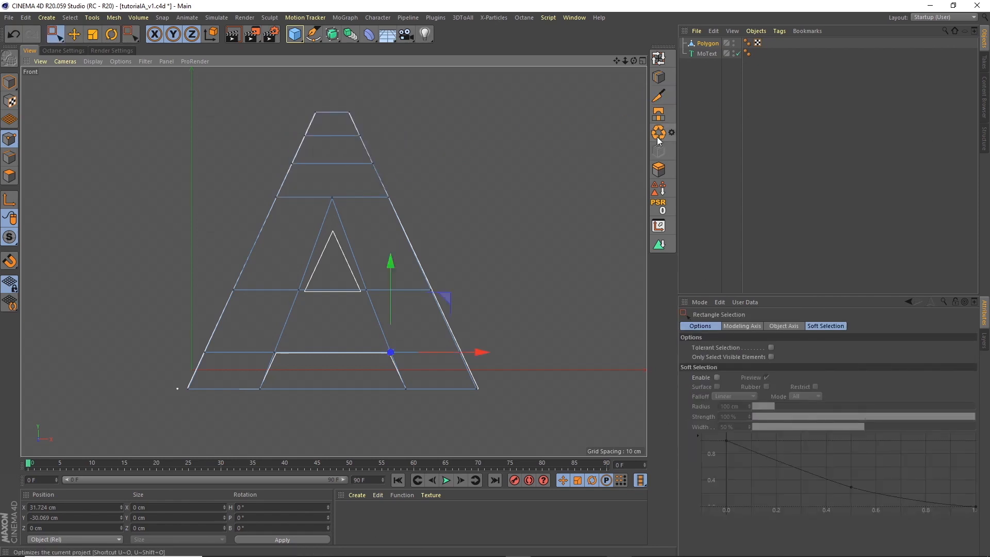
- Try to make a straight horizontal cut across both legs just below the V's apex
left_click(659, 97)
left_click(248, 227)
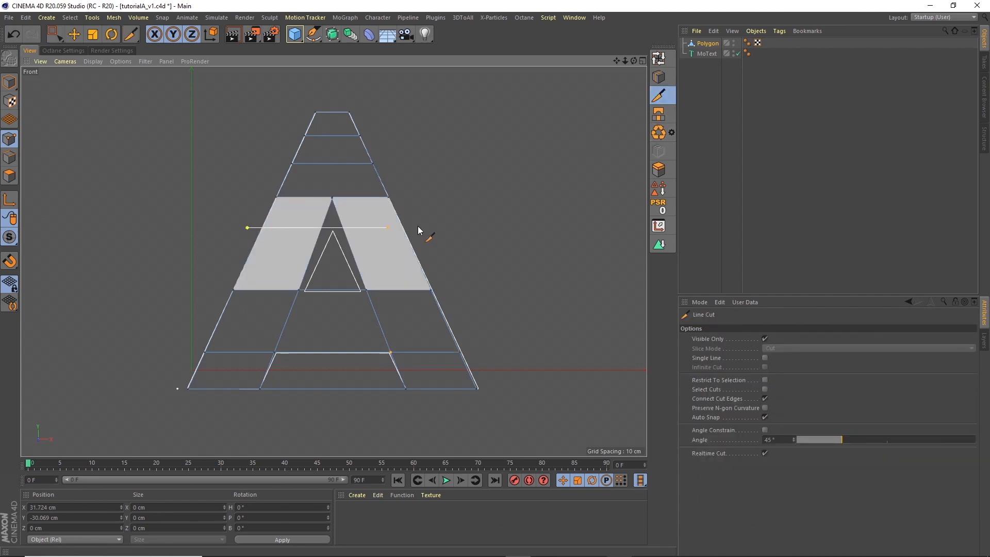
left_click(467, 228)
key("space")
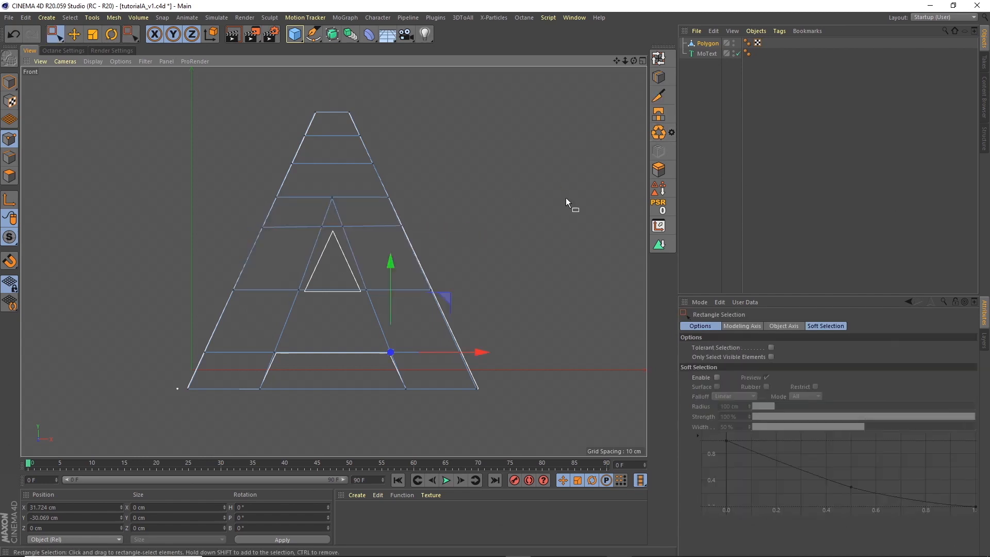
left_click(658, 96)
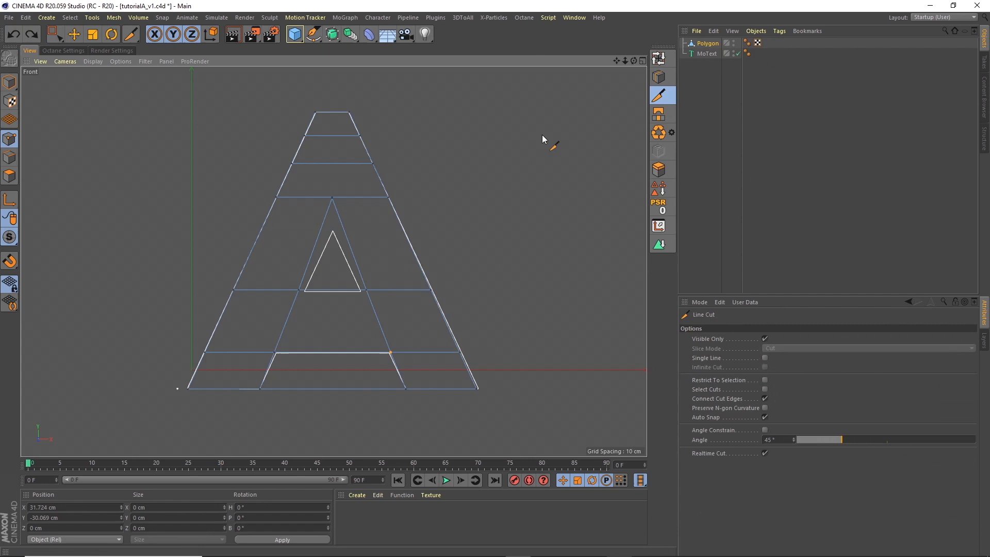
left_click(250, 223)
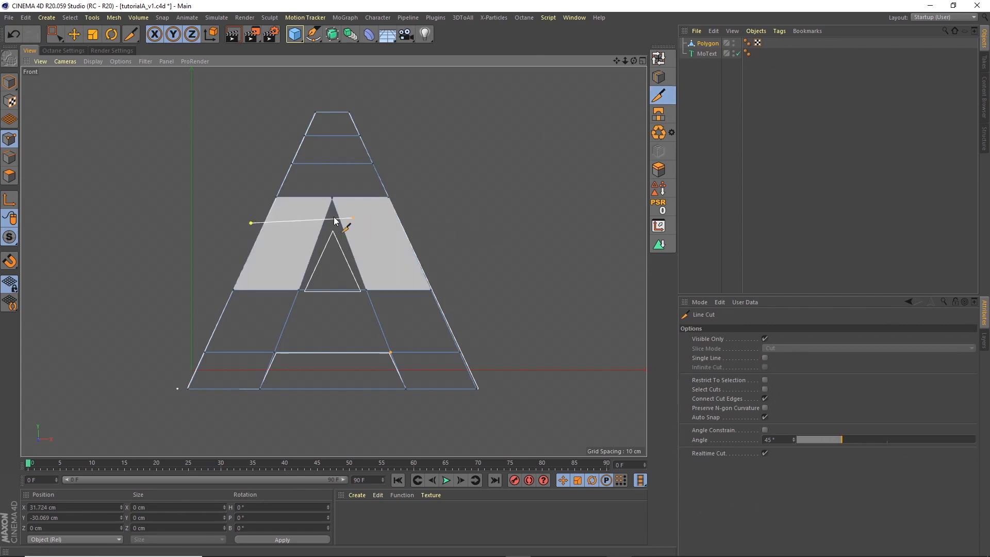
key("space")
- Add two evenly spaced horizontal cuts across both legs between the V's apex and the crossbar's upper edge
left_click(658, 96)
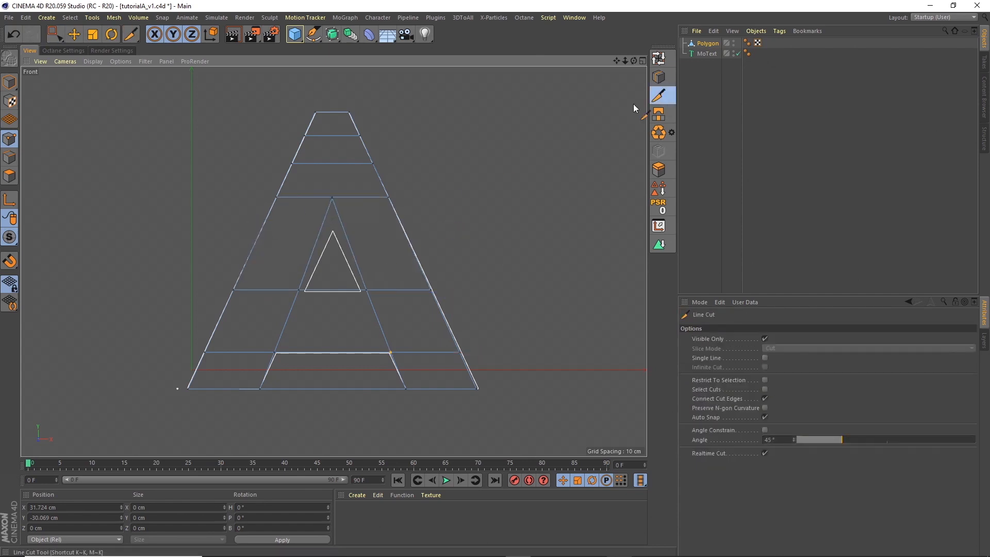
left_click(248, 226)
key("space")
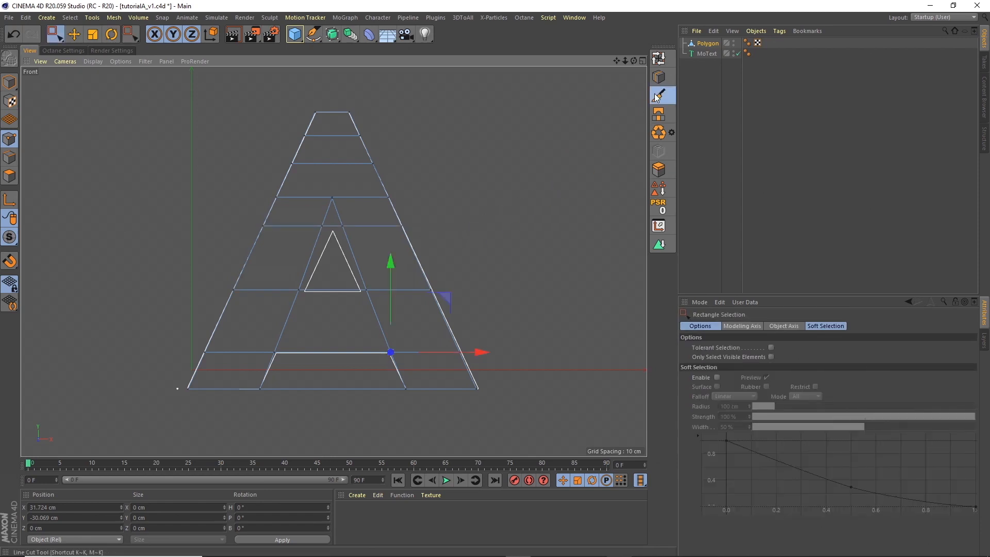
left_click(655, 92)
left_click(231, 257)
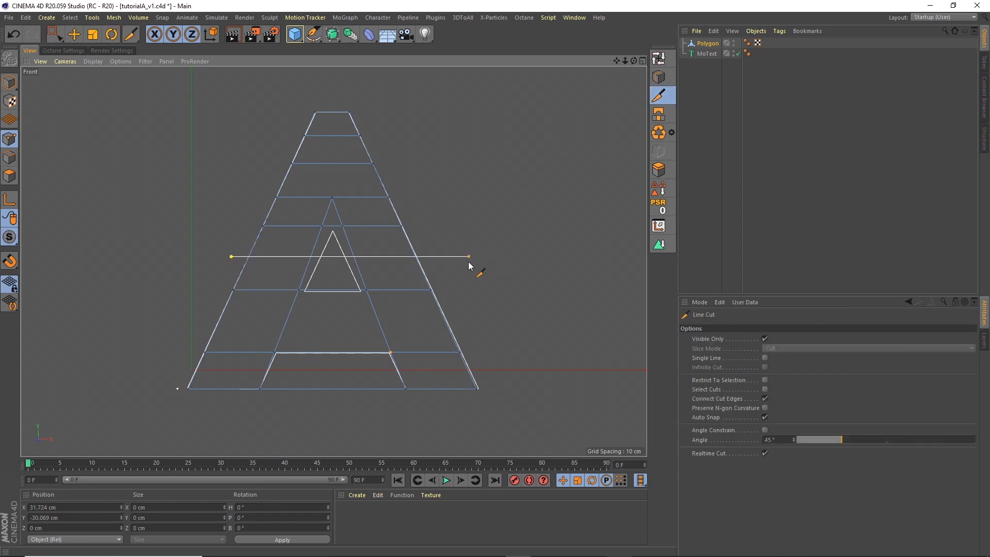
left_click(472, 258)
key("space")
- Line-cut horizontally across the full width of the A midway through the crossbar
left_click(659, 96)
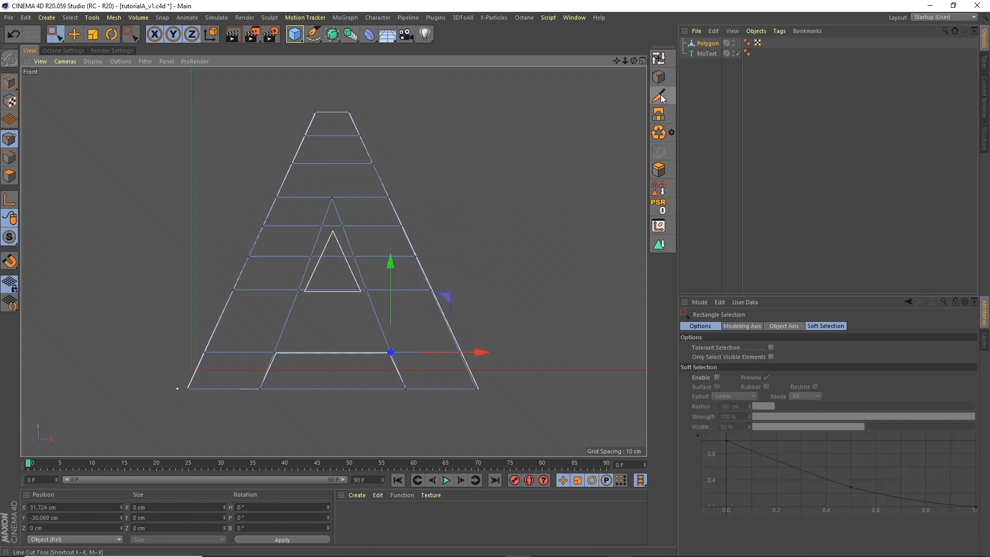
left_click(214, 320)
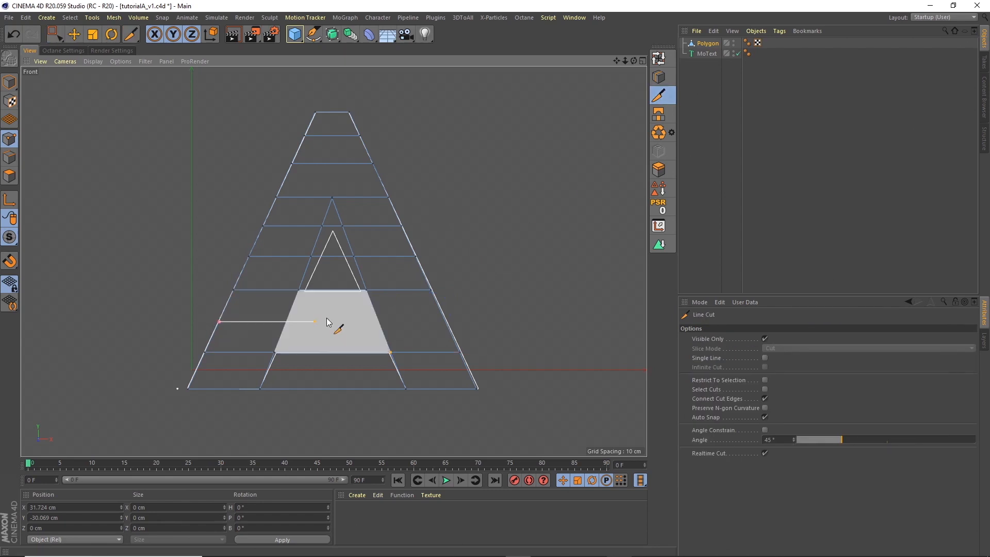
left_click(502, 317)
key("space")
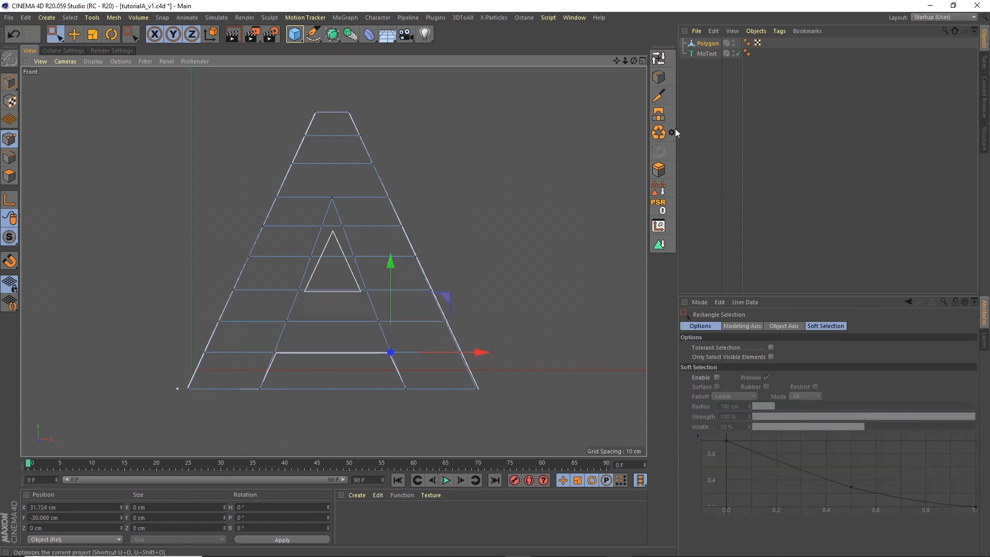
- Try to line-cut vertically through the full height of the A along its center, and undo the cut
left_click(659, 96)
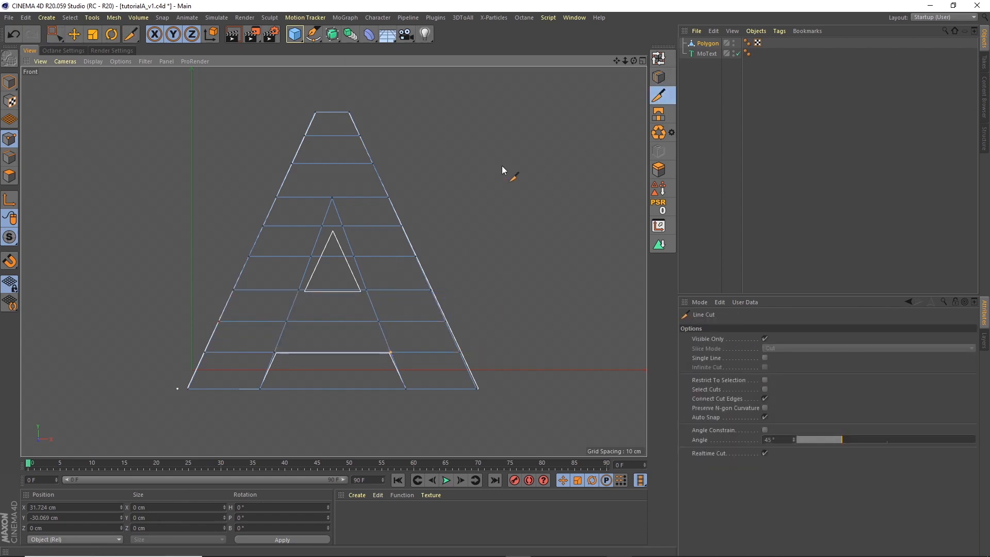
left_click(332, 112)
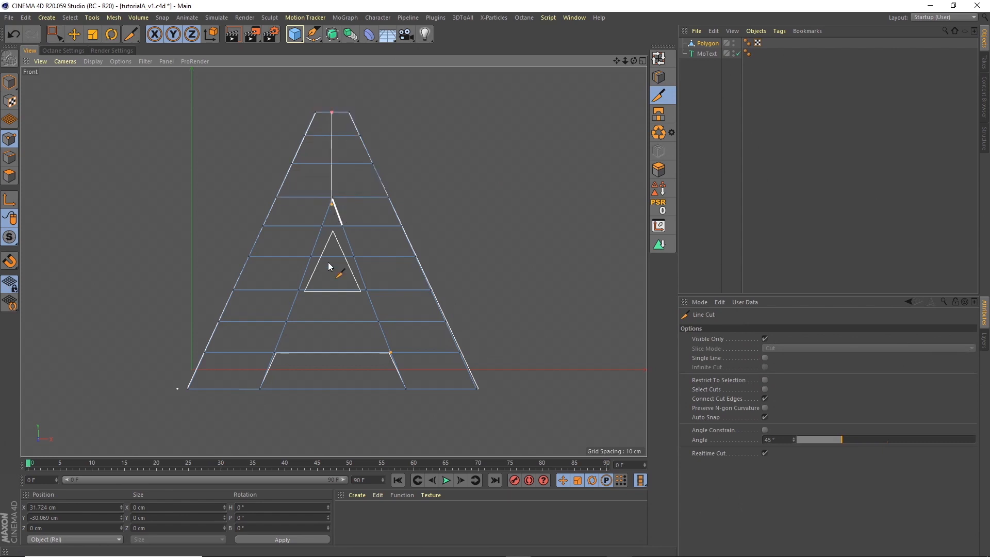
left_click(332, 420)
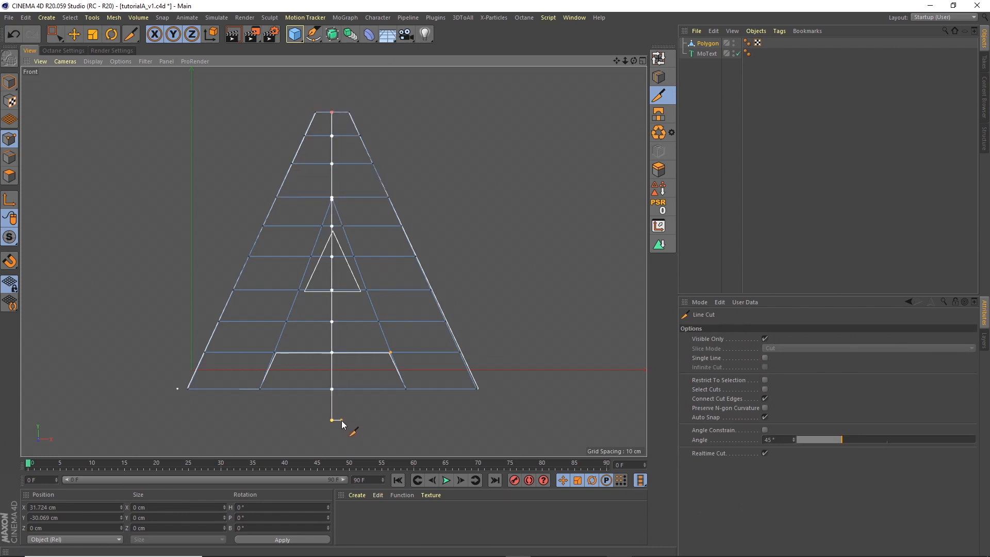
key("space")
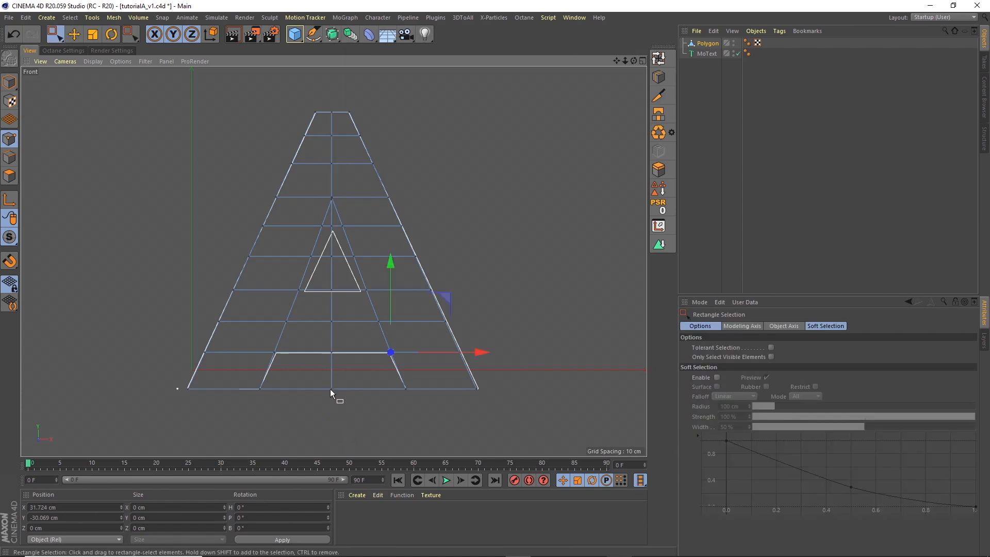
key("ctrl+z")
- Line-cut vertically from the middle of the A's top edge down to the V's apex
left_click(658, 95)
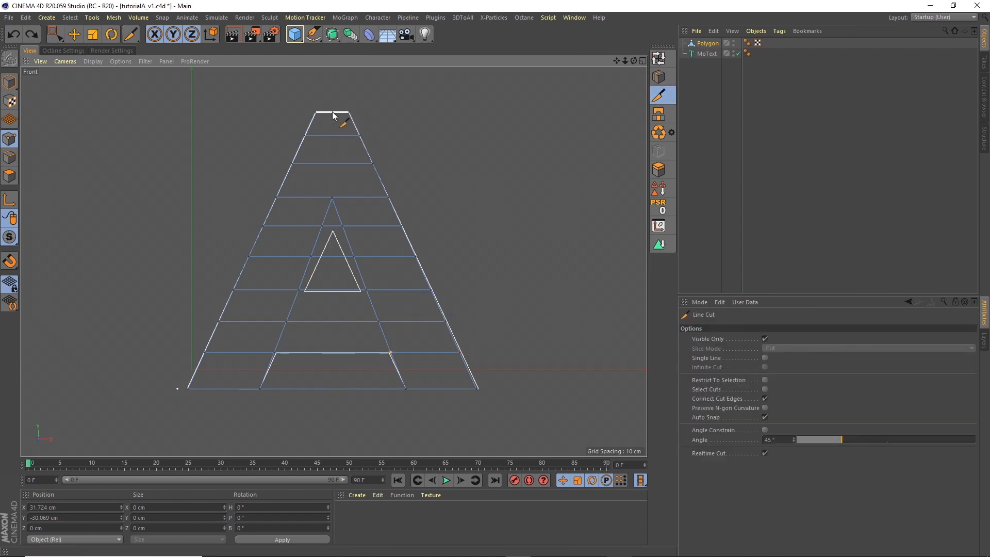
left_click(333, 112)
left_click(332, 196)
key("space")
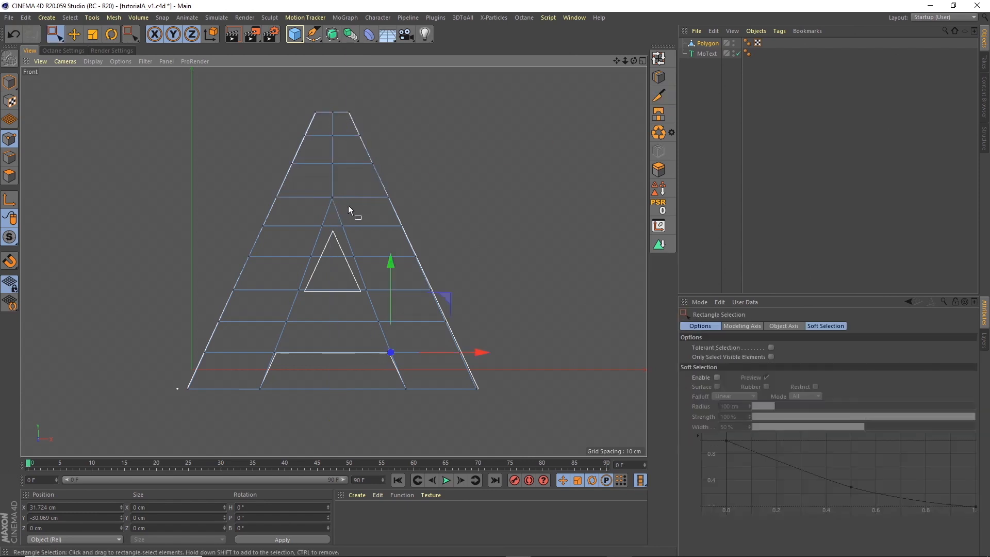
- Line-cut vertically from the middle of the crossbar's upper edge down past the A's bottom edge
left_click(659, 95)
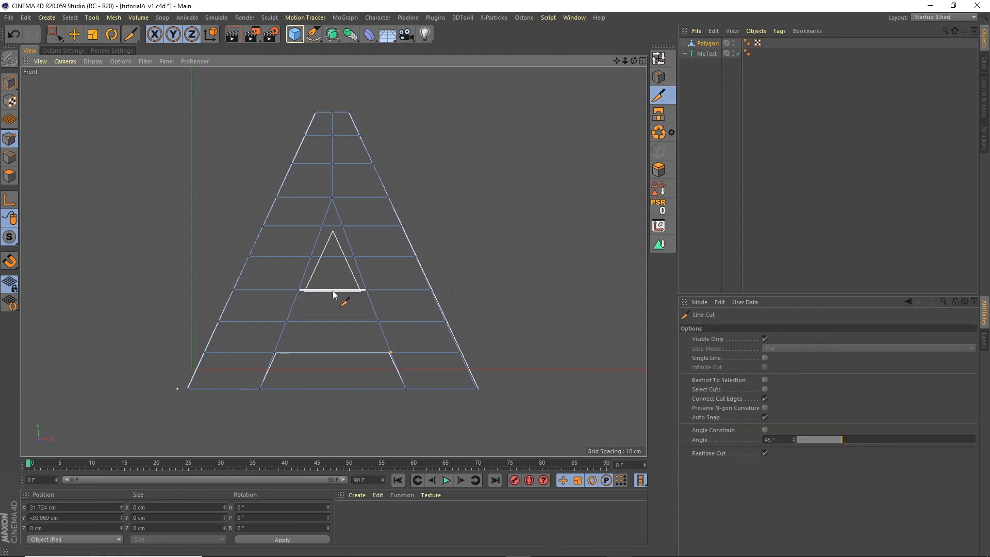
left_click(333, 291)
left_click(331, 397)
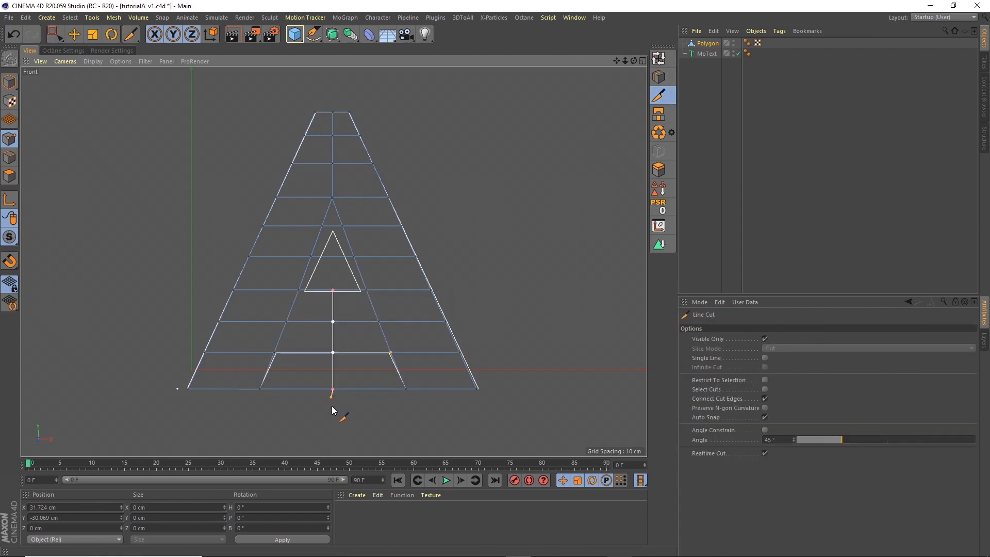
key("space")
- Line-cut lengthwise down the middle of both legs, from the horizontal cut at the V's apex to the bottom edge
key("space")
left_click(304, 197)
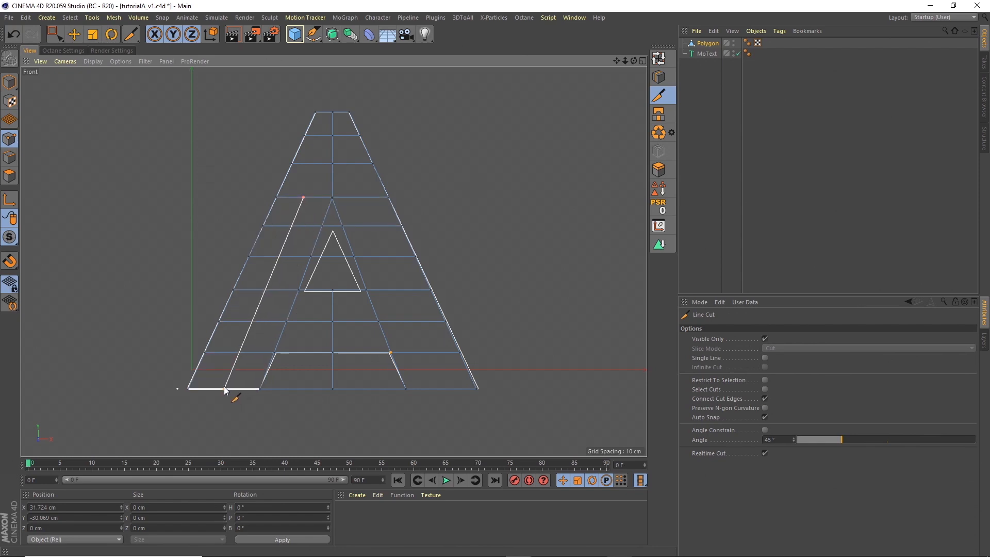
left_click(225, 389)
key("space")
key("space")
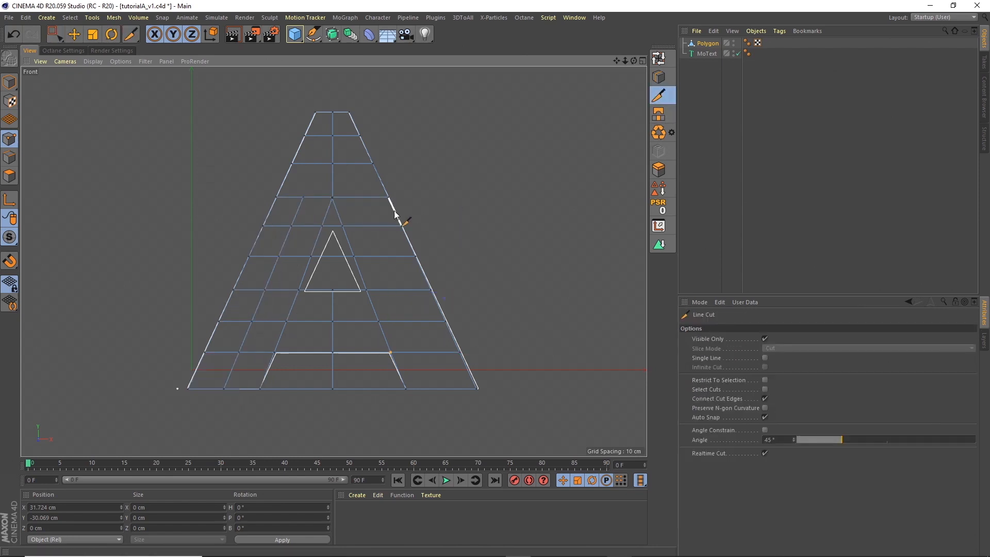
left_click(365, 198)
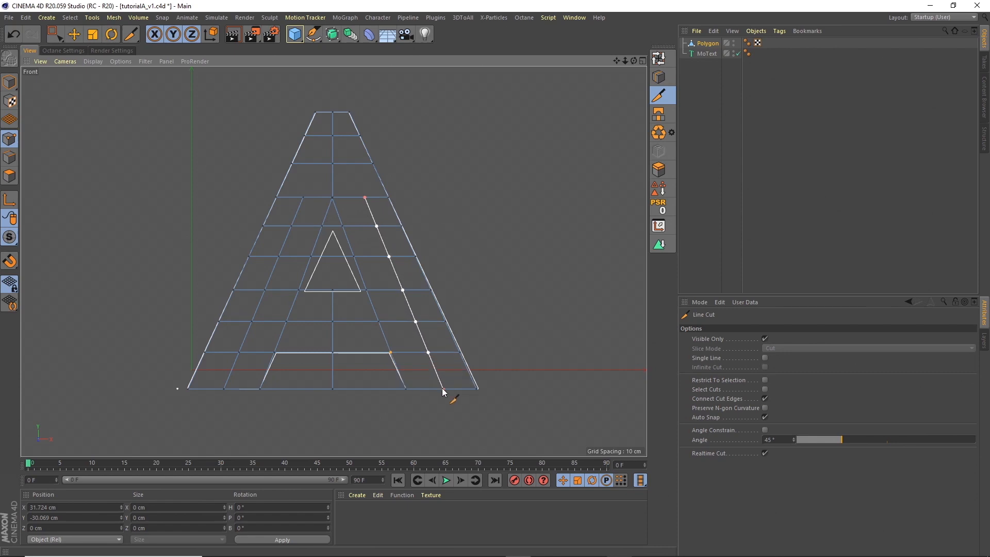
left_click(443, 389)
key("space")
- Extend both legs' middle cuts up to the A's top edge, one on each side of the center cut
key("space")
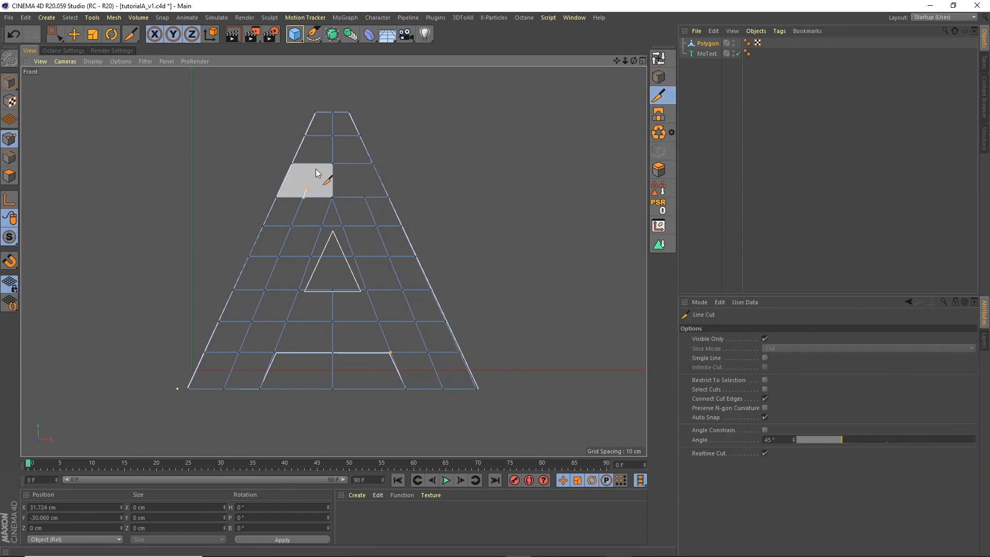
key("space")
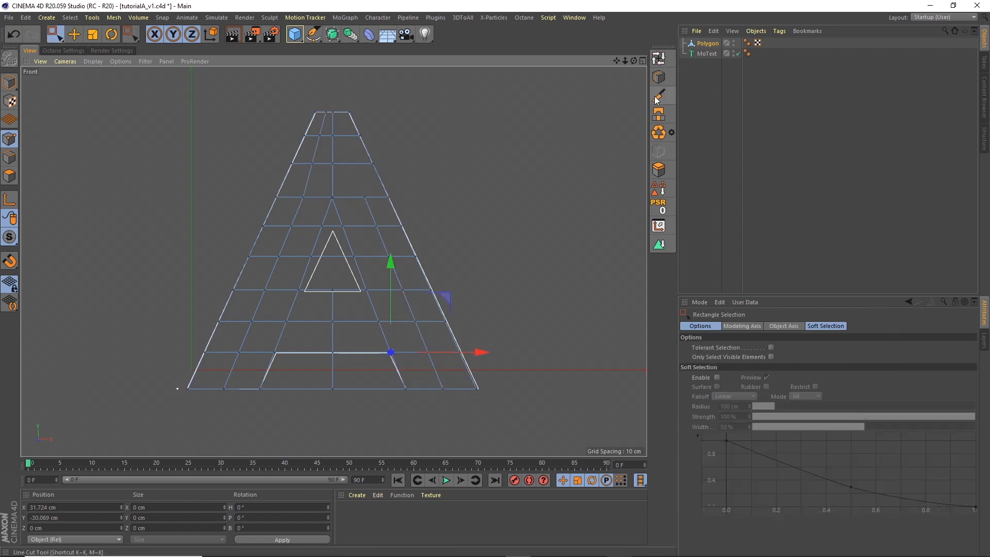
key("space")
left_click(341, 113)
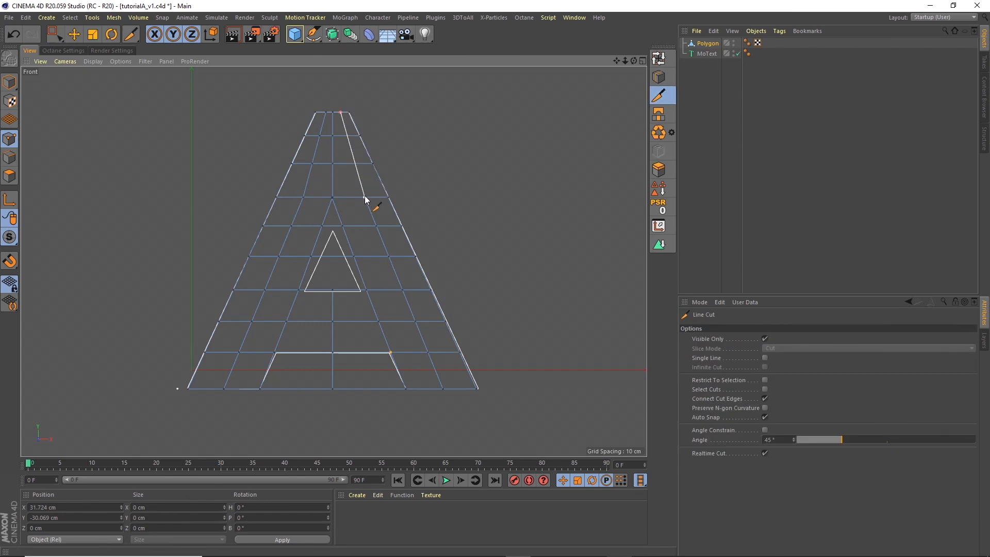
key("space")
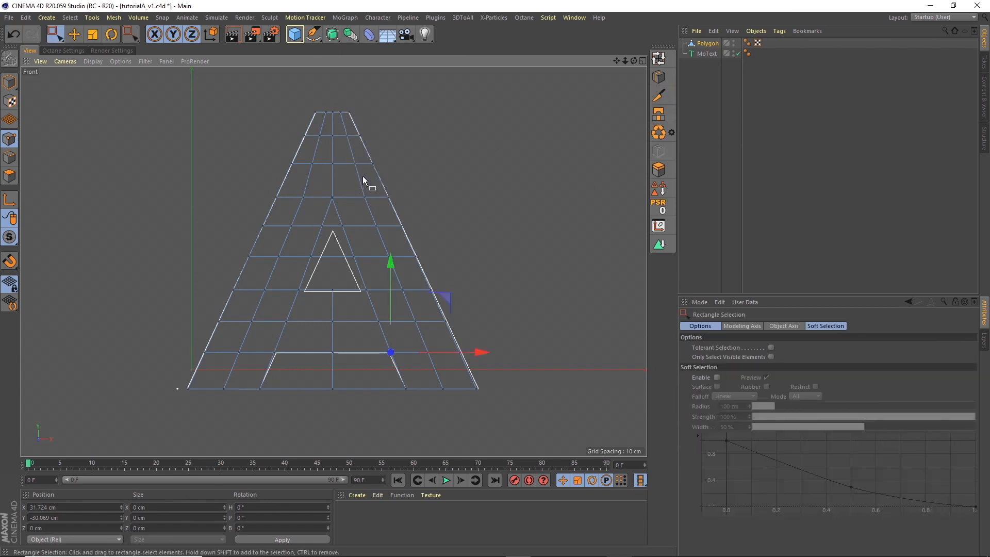
- Switch to polygon mode and set the viewport display to Gouraud Shading (Lines)
left_click(10, 176)
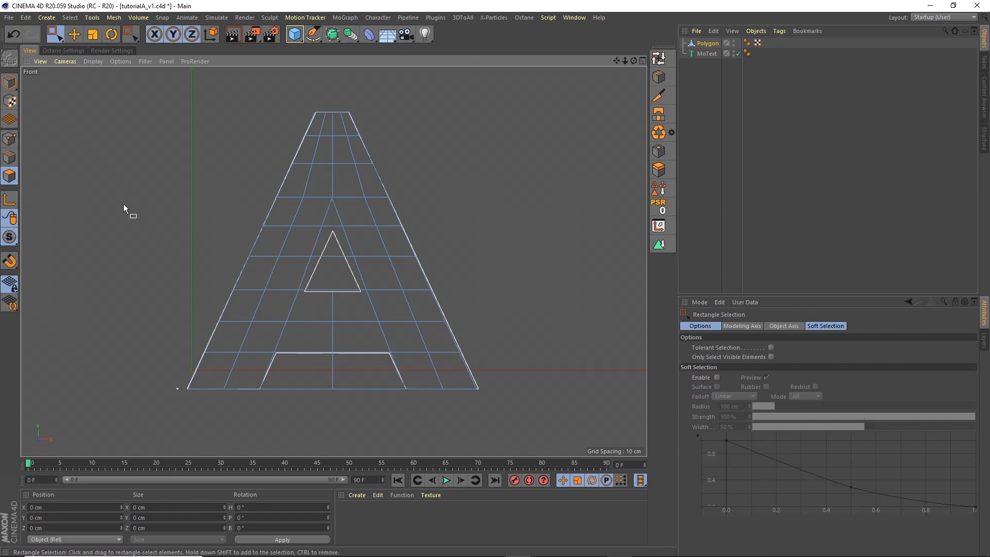
left_click(93, 61)
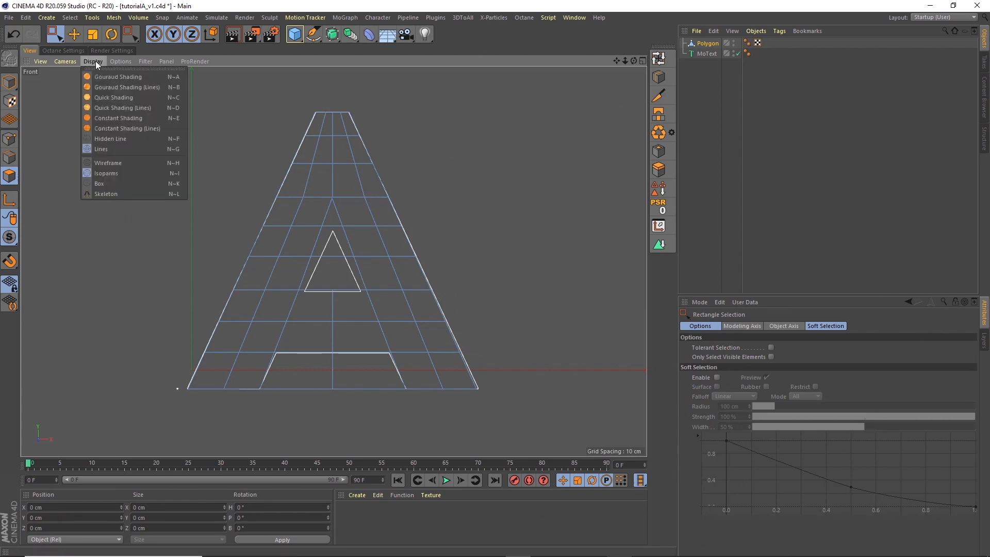
left_click(116, 87)
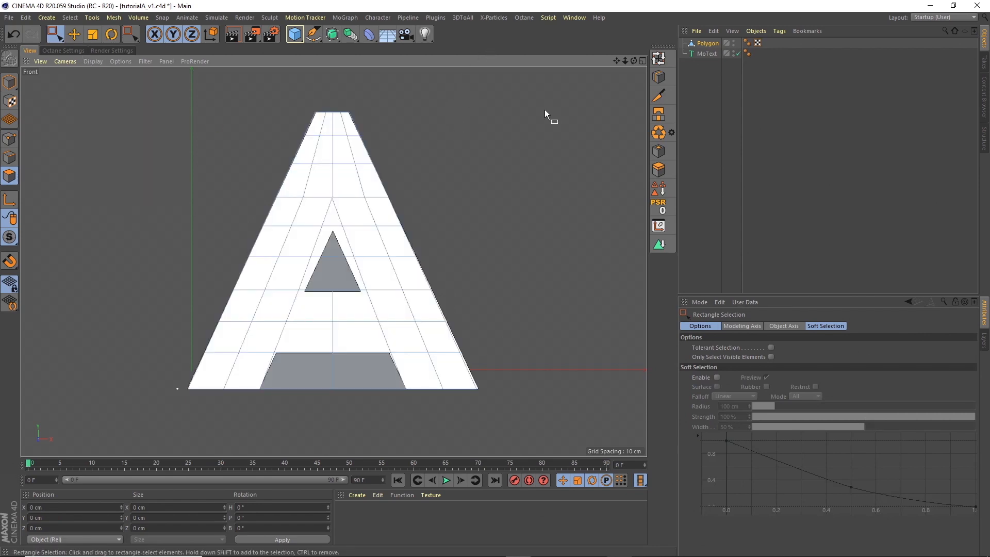
- Delete the MoText reference object
key("e")
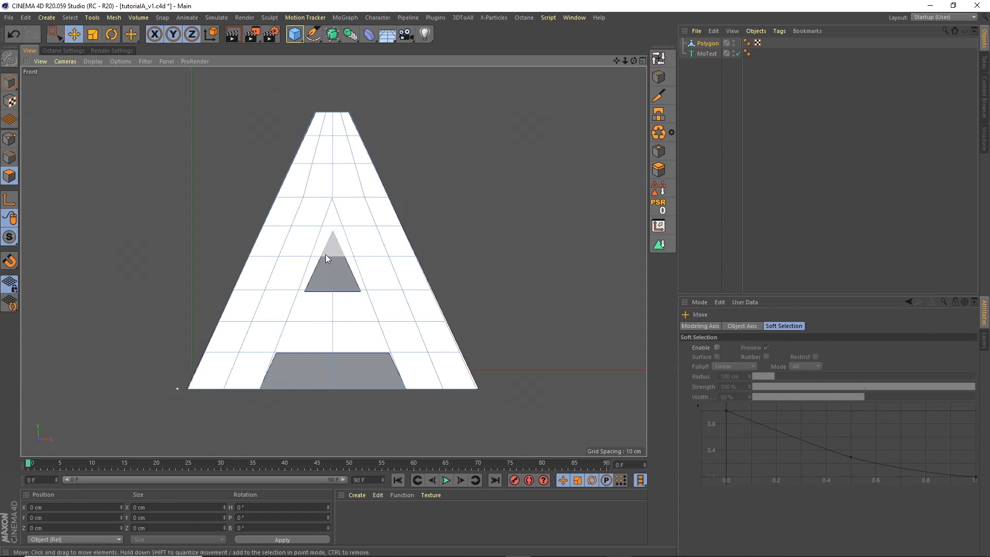
left_click(705, 54)
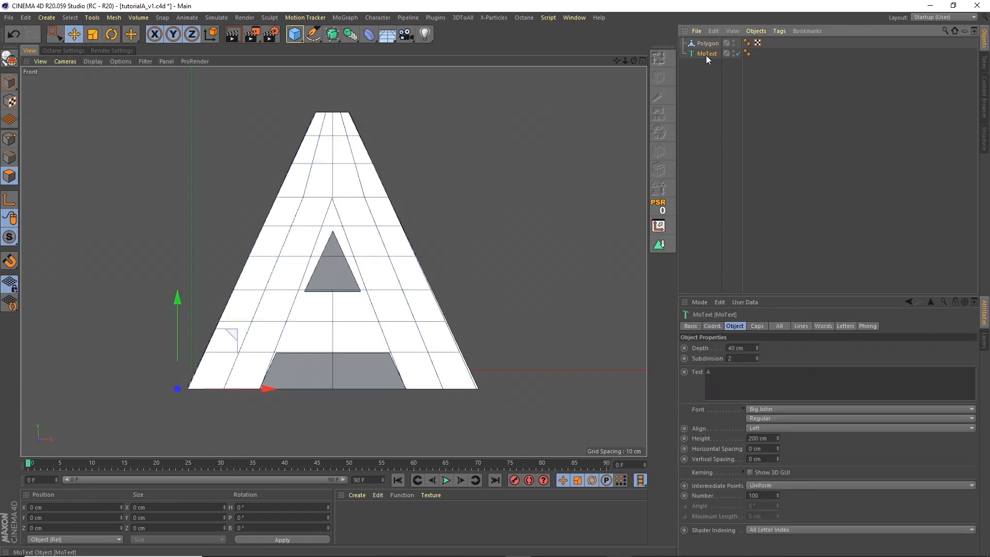
key("Delete")
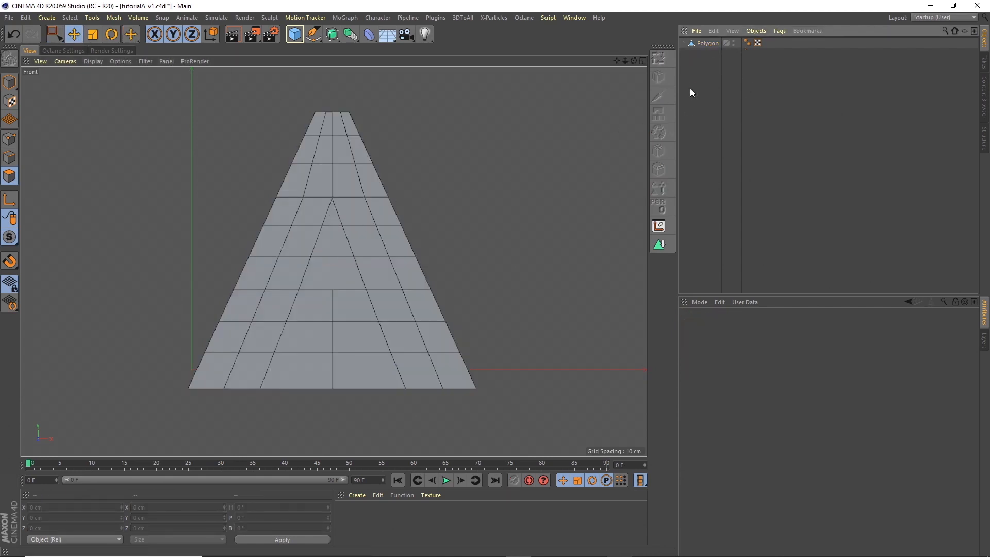
- Delete the three polygons of the Polygon object that fill the A's triangular opening above the crossbar
left_click(707, 43)
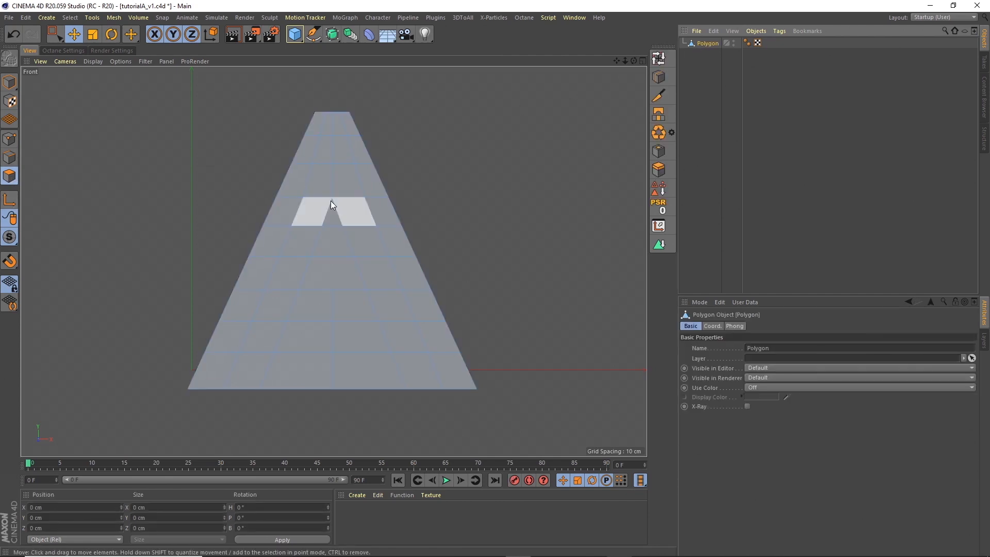
left_click(333, 218)
key("Delete")
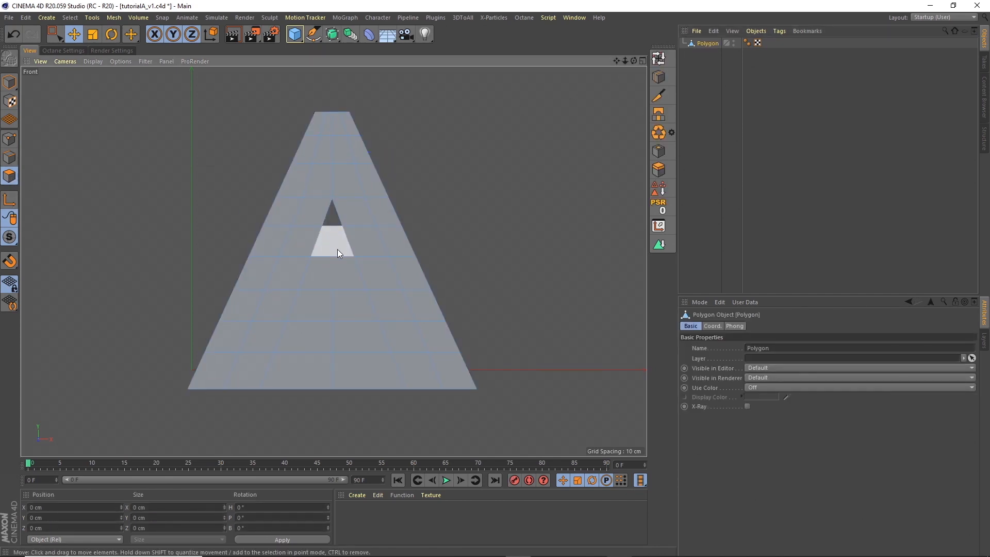
left_click(335, 263)
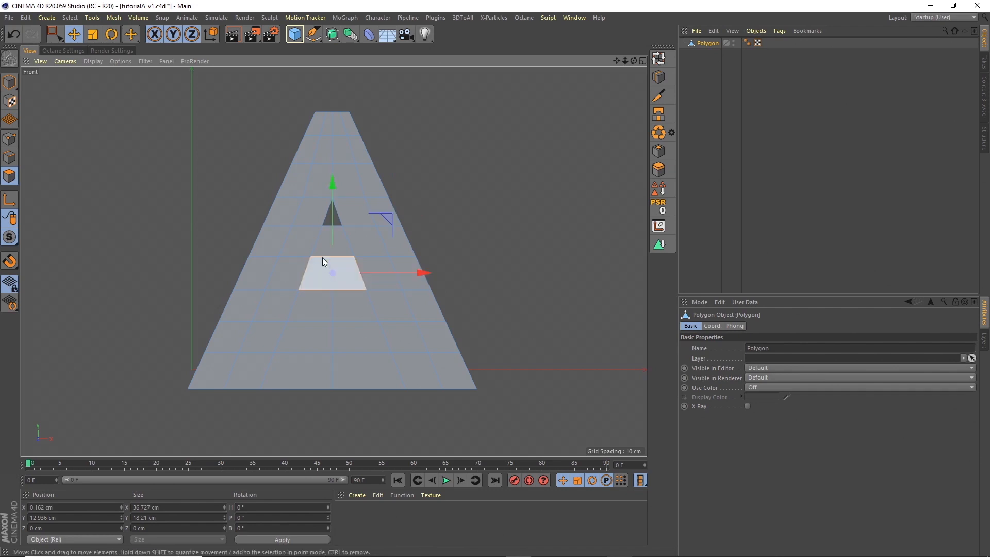
left_click(323, 251, "shift")
key("Delete")
- Delete the two polygons between the legs below the crossbar
left_click(316, 364)
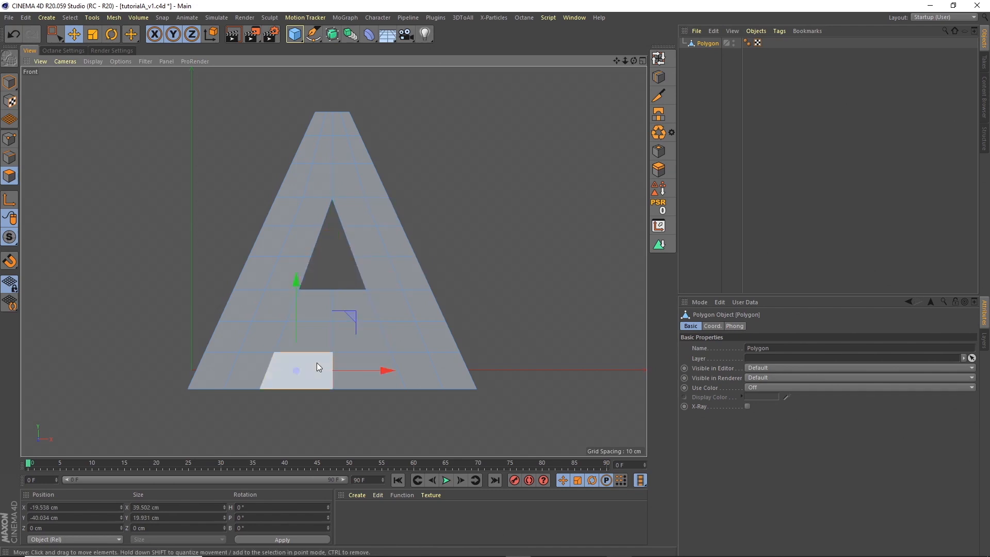
left_click(361, 380, "shift")
key("Delete")
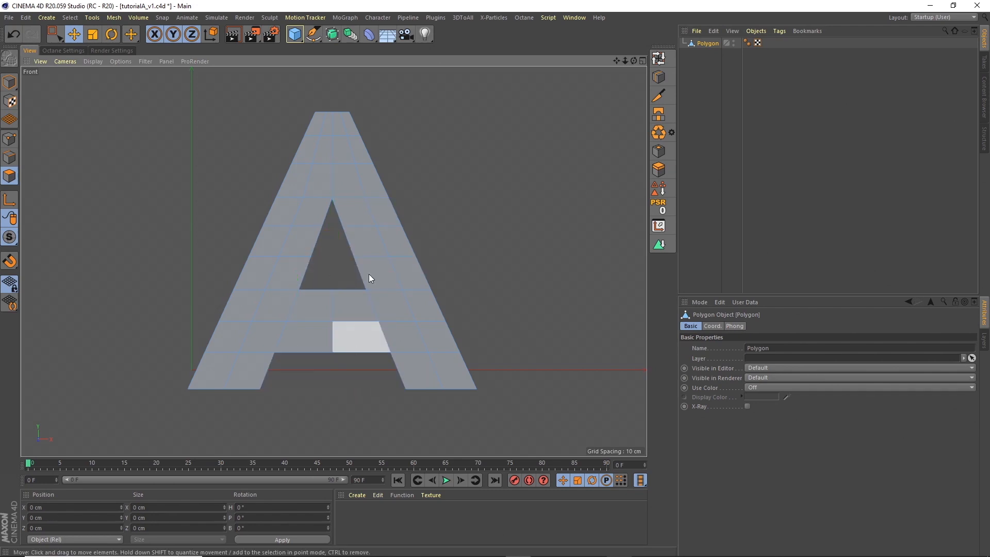
- In point mode, move the point at the opening's apex up to the horizontal cut and across onto the center cut
scroll(330, 192, "up", 6)
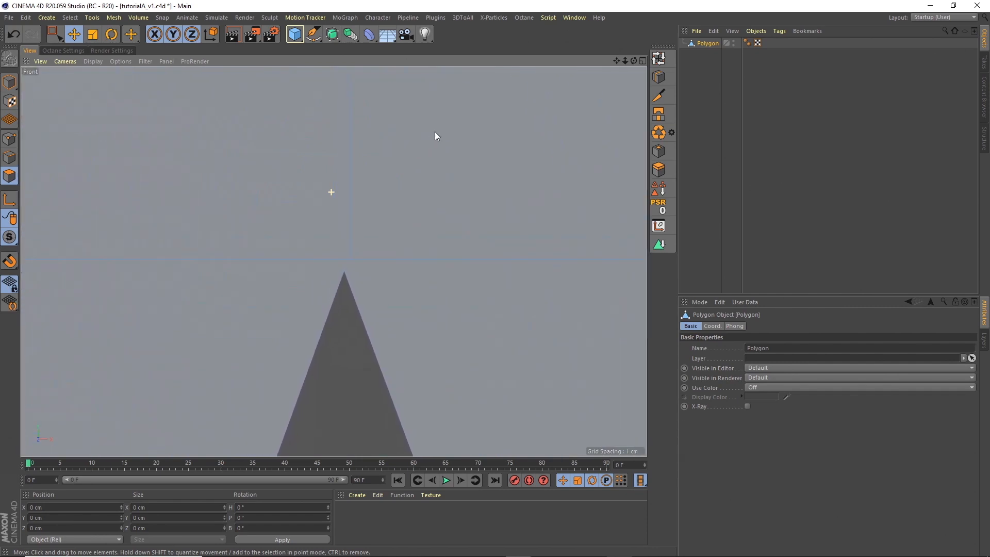
left_click(13, 142)
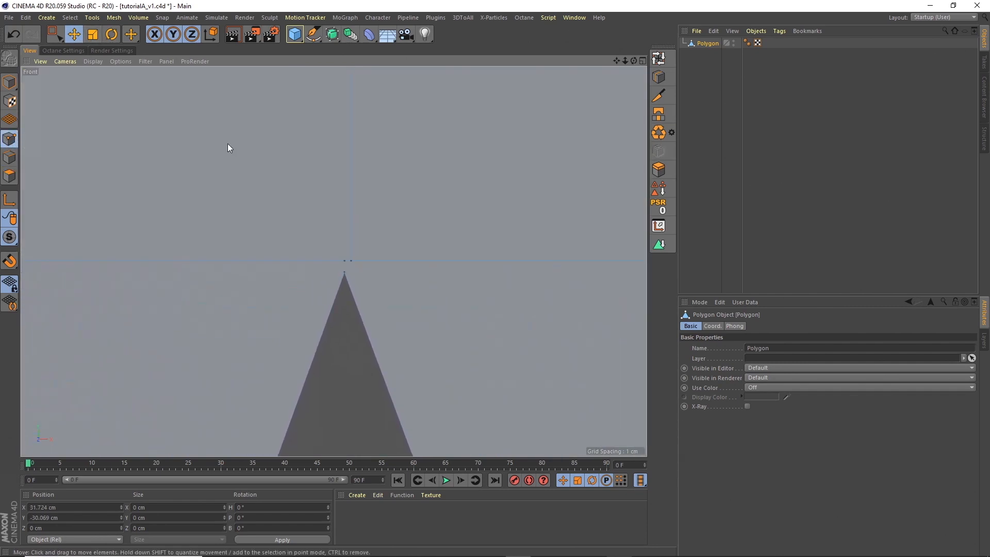
left_click(347, 279)
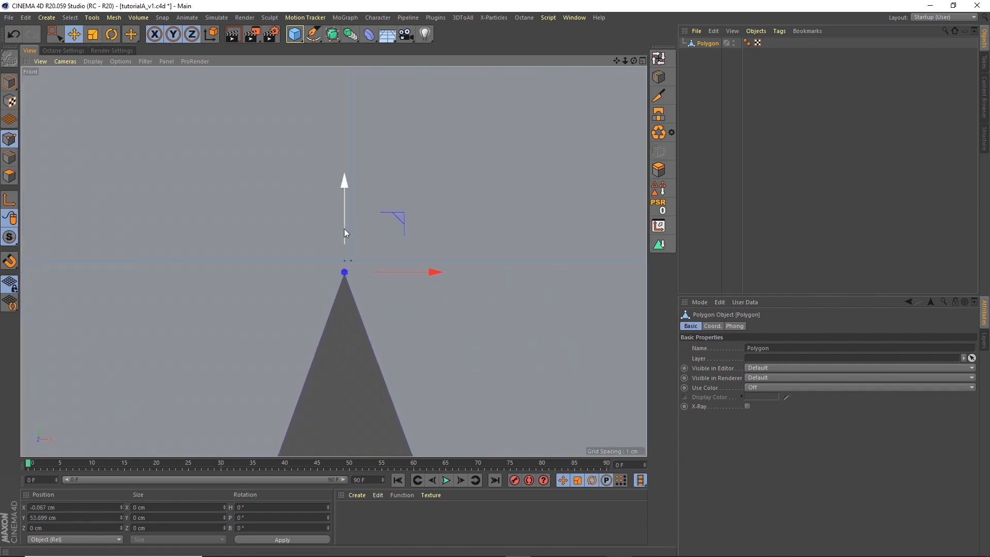
left_click_drag(344, 229, 343, 218)
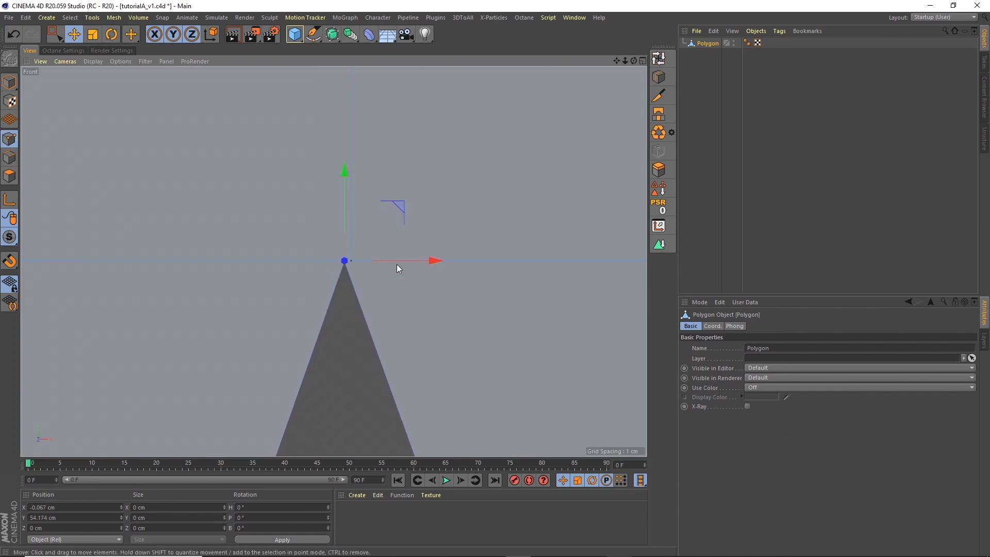
left_click_drag(398, 261, 345, 274)
left_click(343, 295)
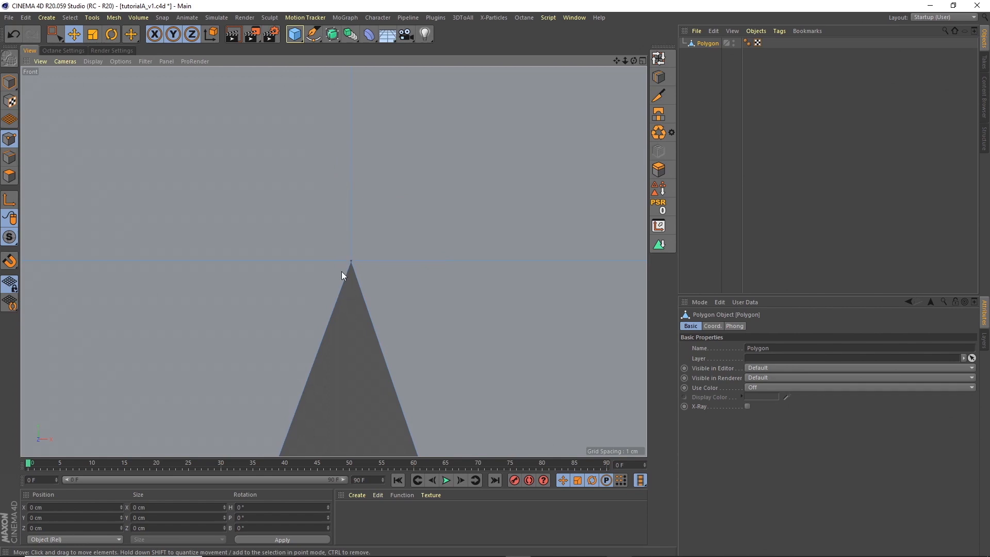
- Rectangle-select the overlapping points at the opening's apex and merge them using Optimize with a 0.01 cm tolerance
left_click_drag(54, 34, 90, 67)
left_click_drag(308, 235, 412, 324)
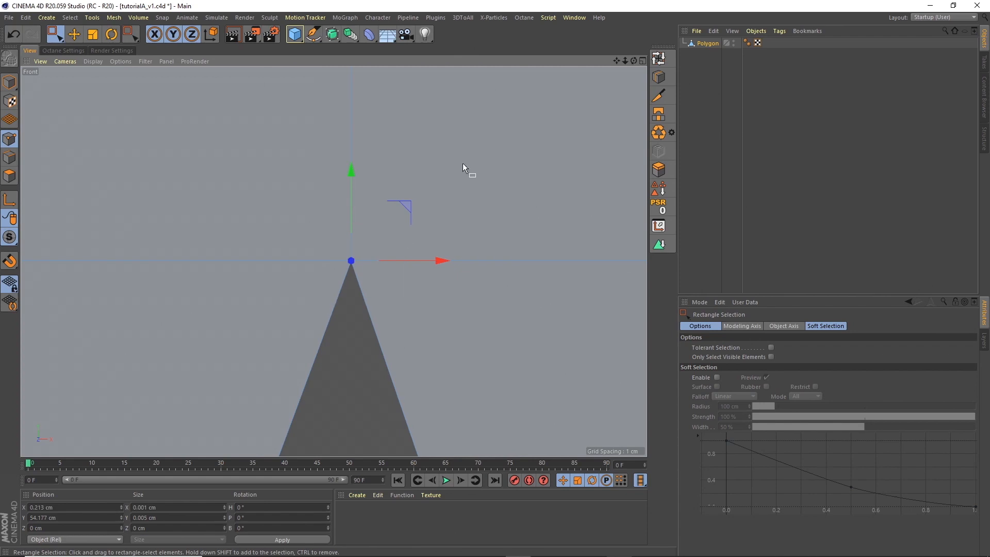
left_click(671, 132)
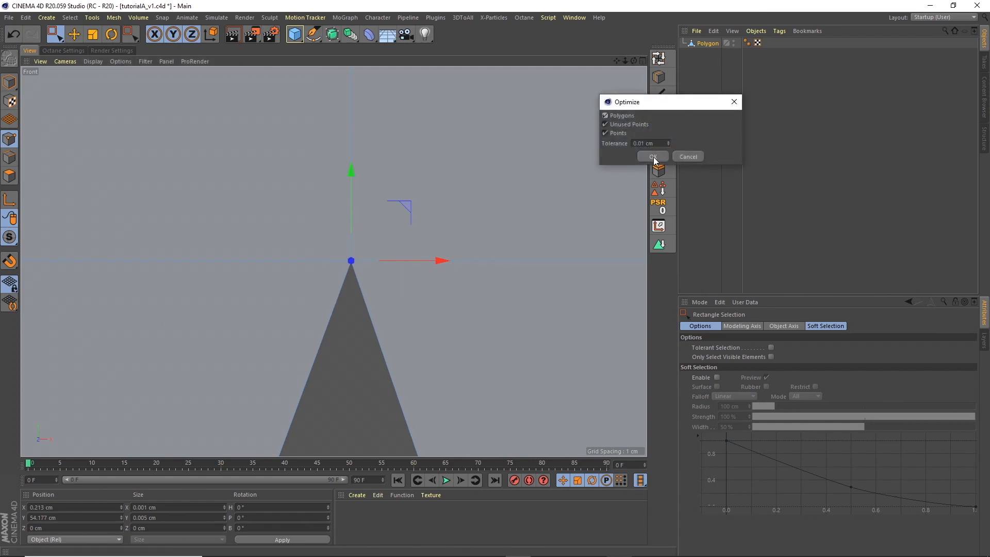
left_click(653, 156)
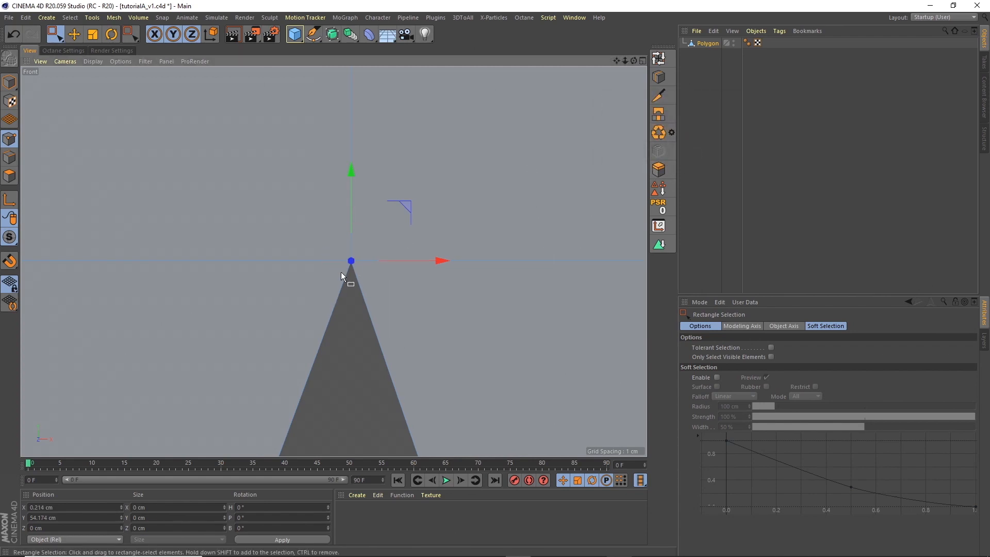
left_click(73, 35)
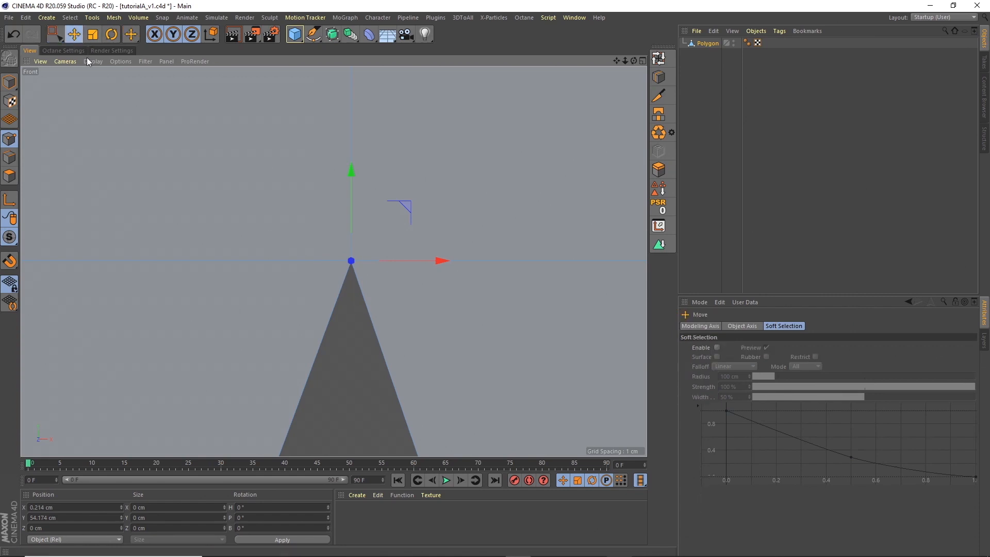
- Select the merged point at the opening's apex and try a small test move on it
left_click(352, 261)
mouse_move(387, 267)
left_mouse_down()
mouse_move(369, 264)
mouse_move(391, 263)
left_mouse_up()
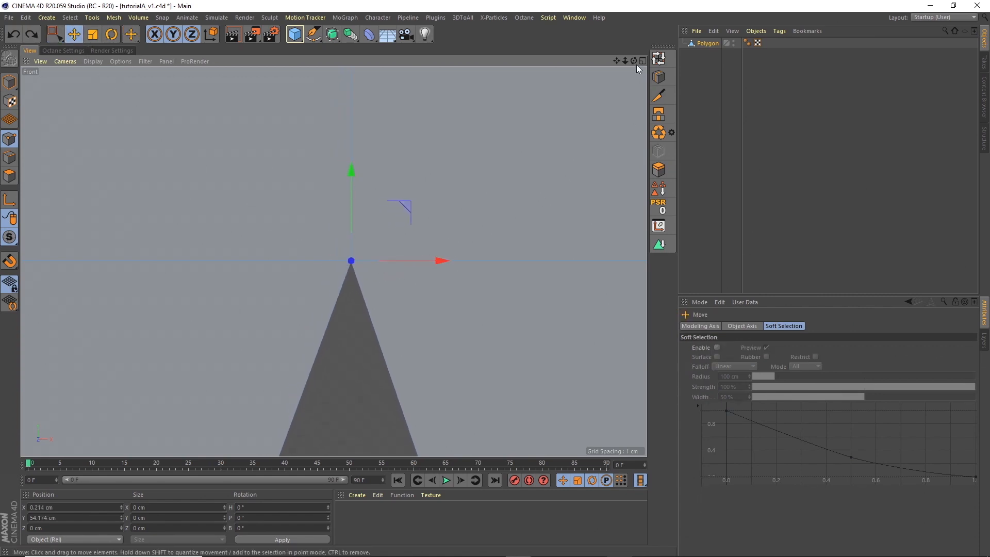
scroll(599, 91, "down", 10)
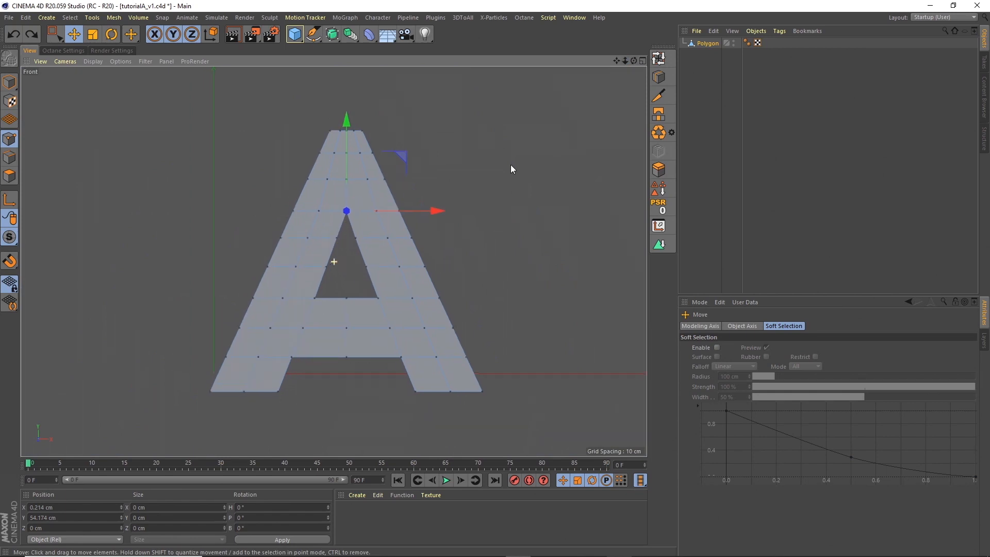
scroll(502, 170, "up", 3)
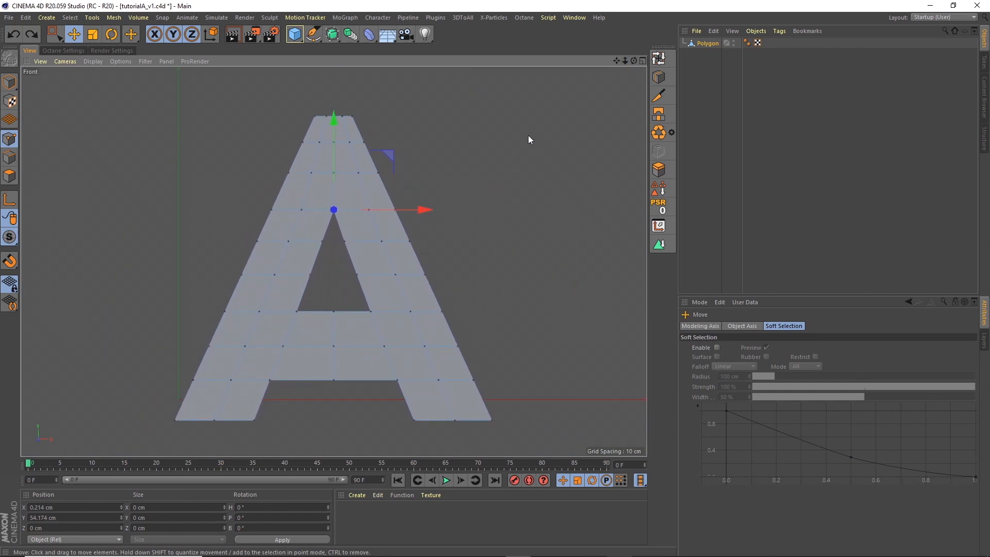
- Select all polygons of the letter in polygon mode and show it in the perspective view
left_click(9, 176)
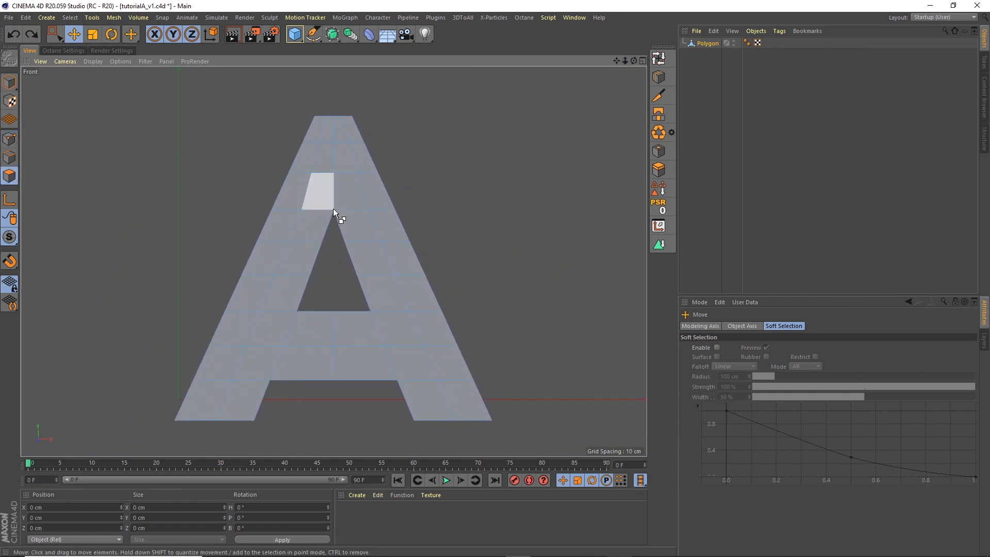
key("ctrl+a")
left_click(642, 61)
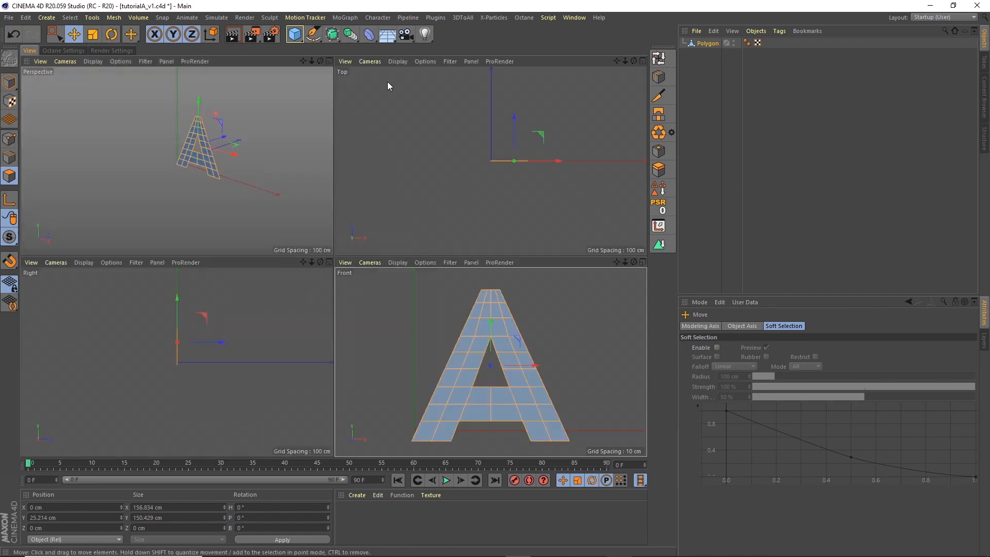
left_click(329, 61)
scroll(425, 175, "up", 6)
left_click_drag(445, 171, 411, 169, "alt")
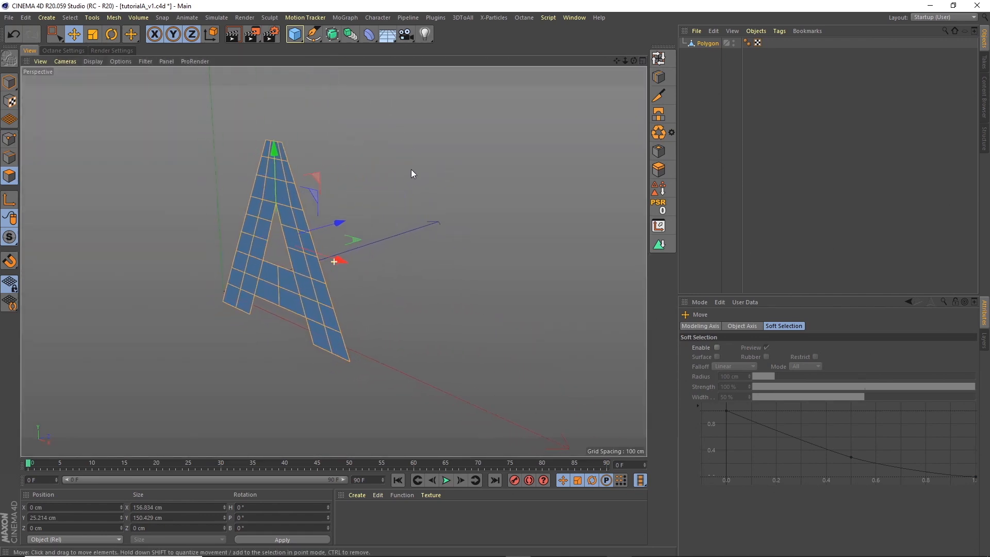
- Extrude the selected polygons with Create Caps enabled, an offset of 40 cm and a subdivision of 1
left_click(659, 169)
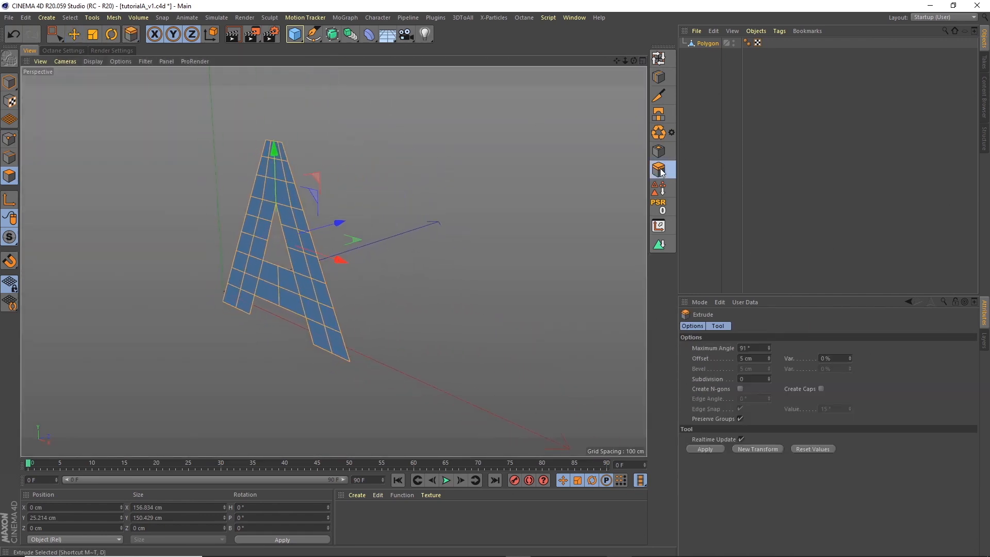
left_click(821, 388)
left_click_drag(385, 232, 473, 193)
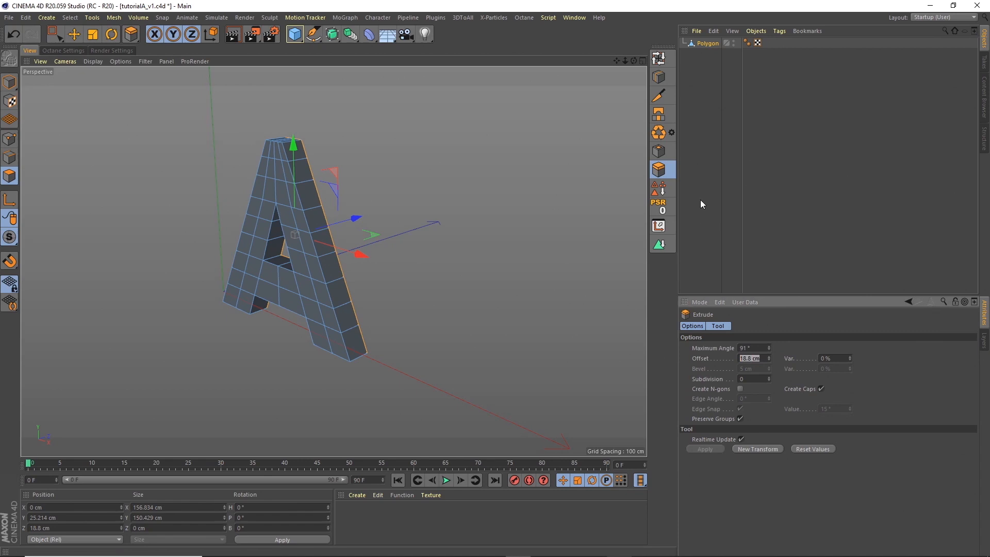
key("Return")
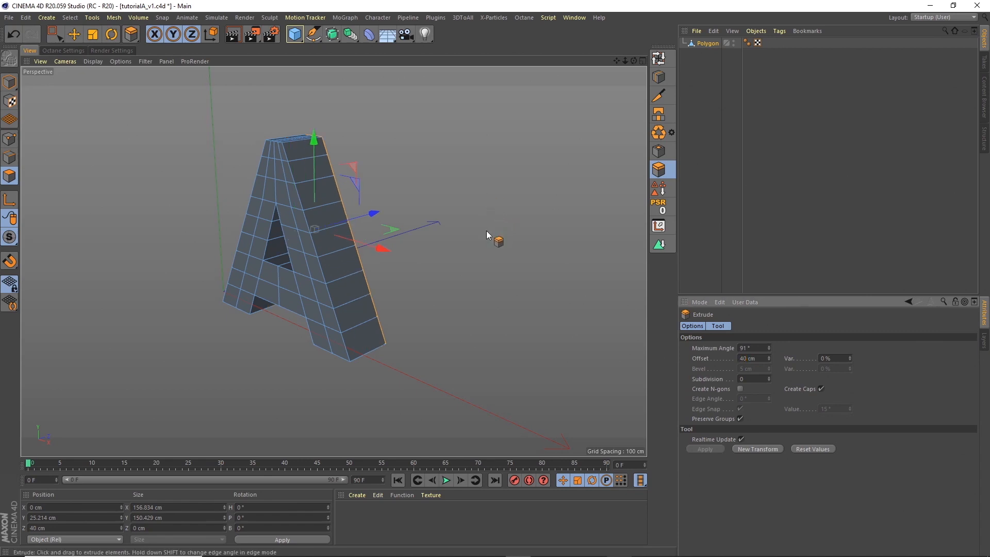
type("1")
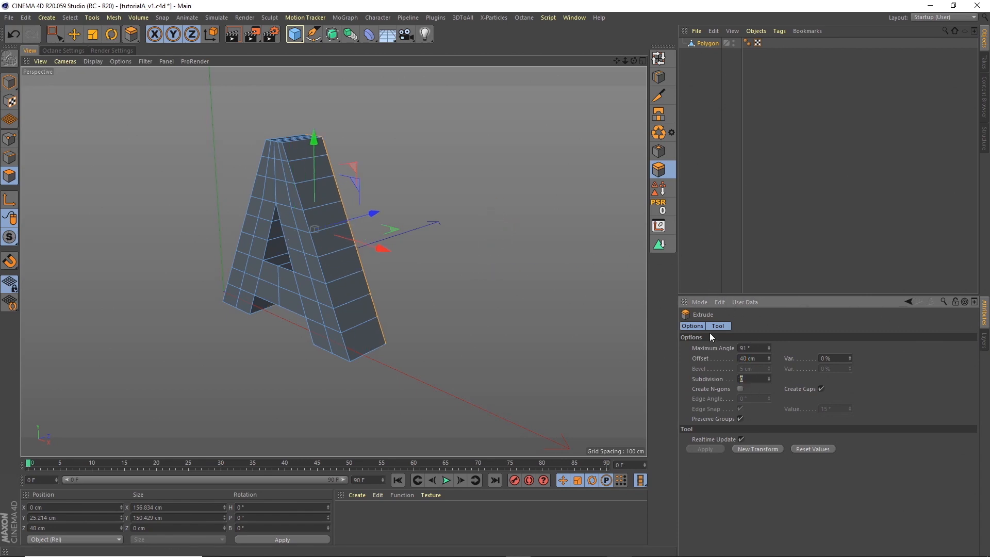
key("Return")
- Examine the extruded letter's side divisions and its overall solid shape from several angles
mouse_move(444, 193)
left_mouse_down("alt")
mouse_move(479, 175)
mouse_move(456, 190)
left_mouse_up("alt")
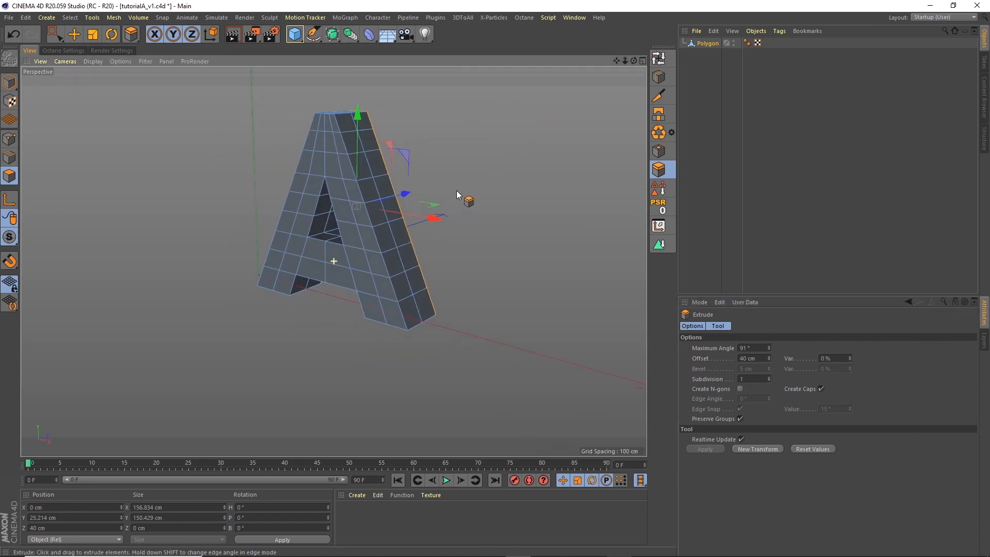
left_click_drag(408, 145, 383, 156, "alt")
scroll(336, 193, "up", 3)
right_click_drag(352, 190, 339, 197, "alt")
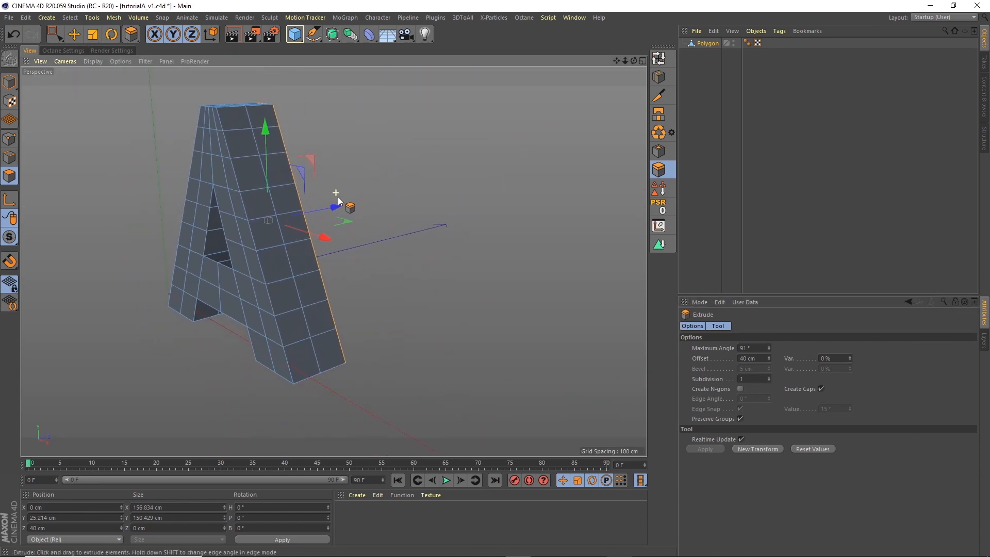
left_click_drag(339, 196, 373, 201, "alt")
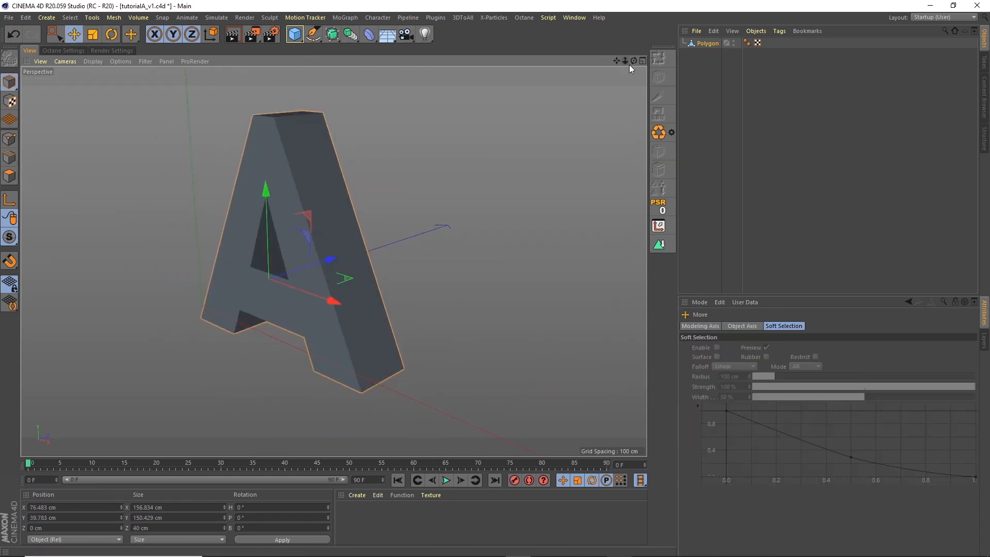
left_click_drag(636, 61, 688, 50)
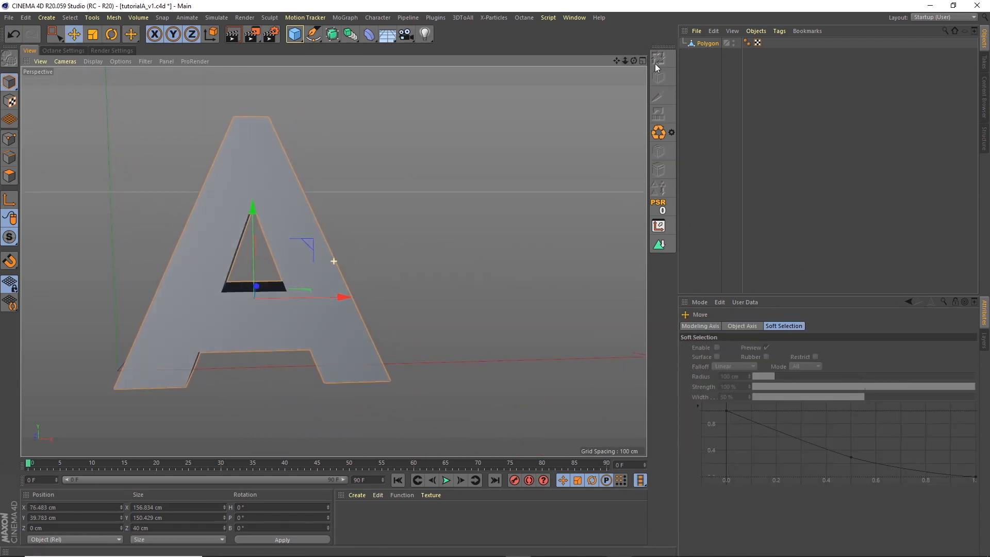
middle_click_drag(533, 156, 516, 169, "alt")
left_click_drag(515, 169, 436, 226, "alt")
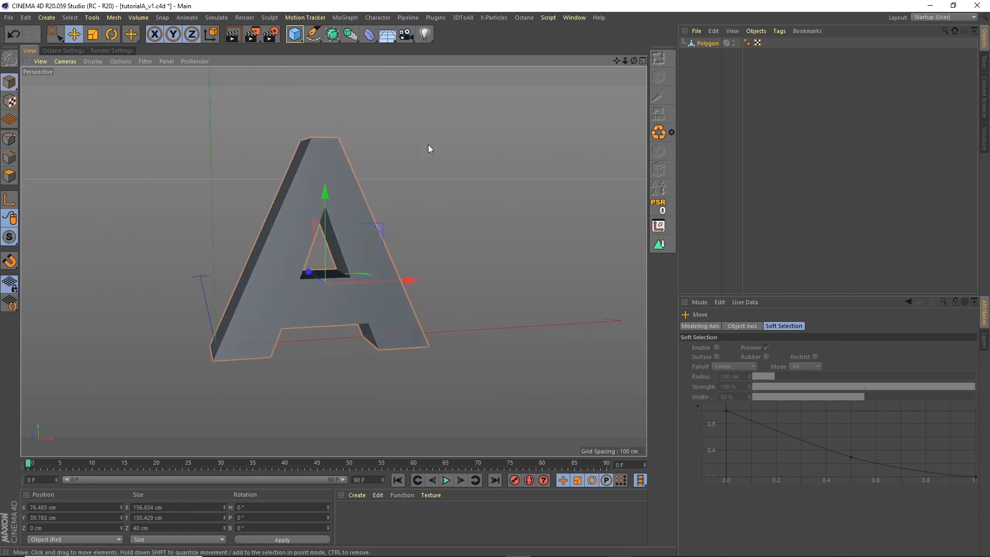
- Add a MoExtrude deformer and make it a child of the Polygon object
left_click(350, 18)
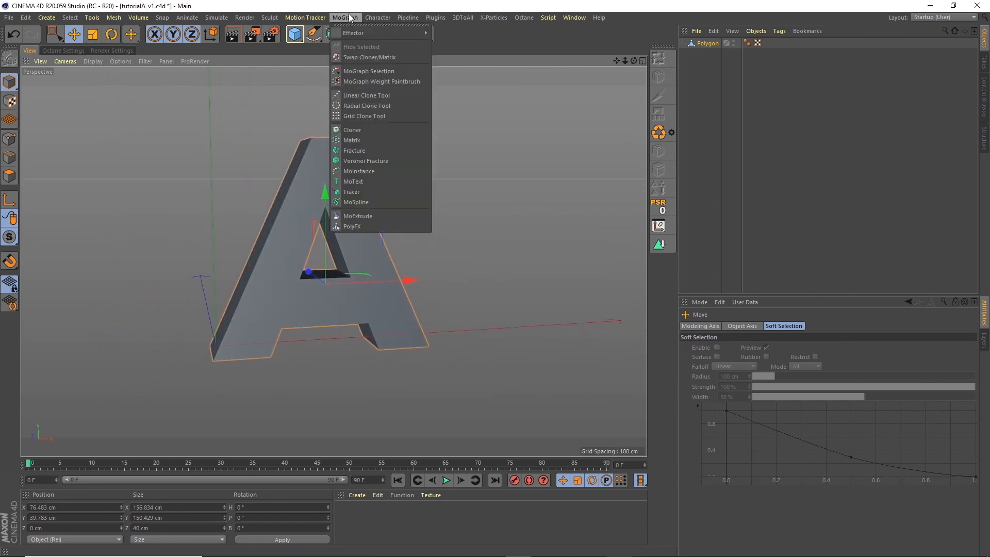
left_click(369, 217)
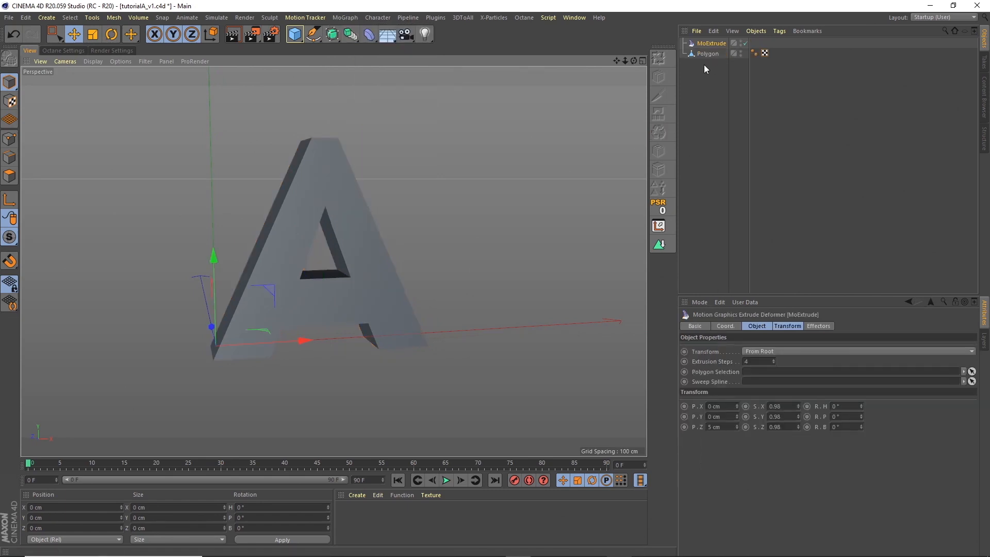
left_click_drag(704, 46, 710, 57)
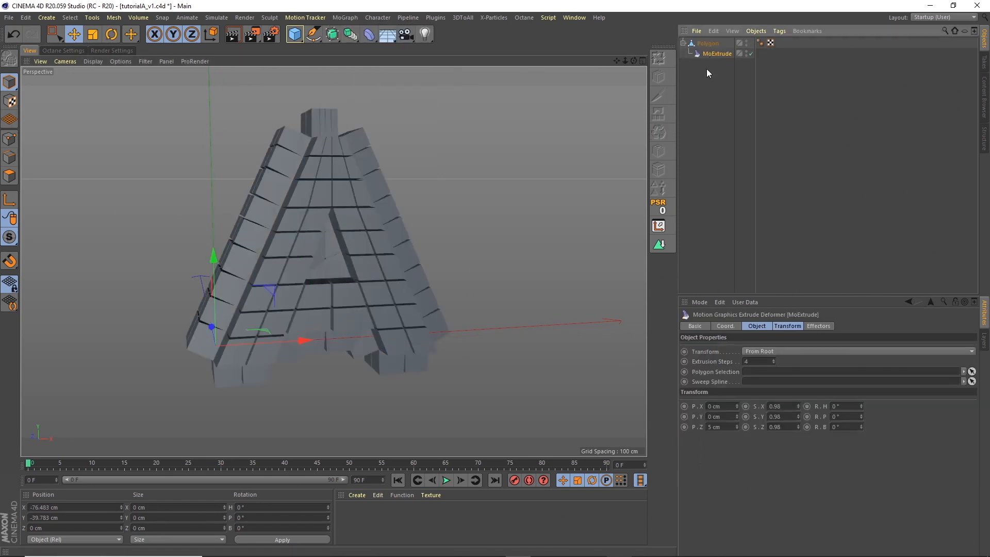
left_click_drag(354, 212, 337, 191, "alt")
mouse_move(374, 136)
left_mouse_down("alt")
mouse_move(384, 158)
mouse_move(374, 178)
left_mouse_up("alt")
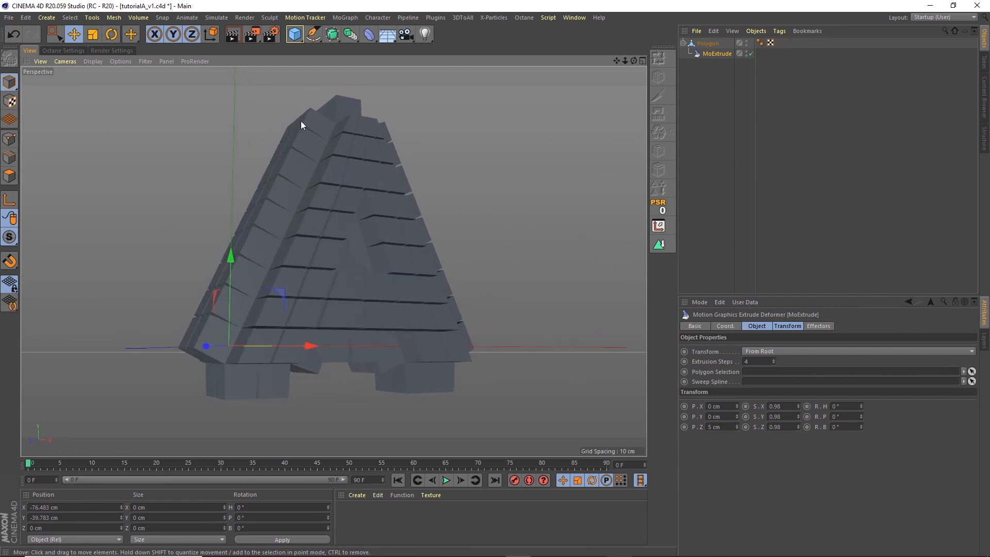
- Display the model with Gouraud Shading (Lines) and set the MoExtrude's extrusion steps to 1
left_click(98, 61)
left_click(118, 87)
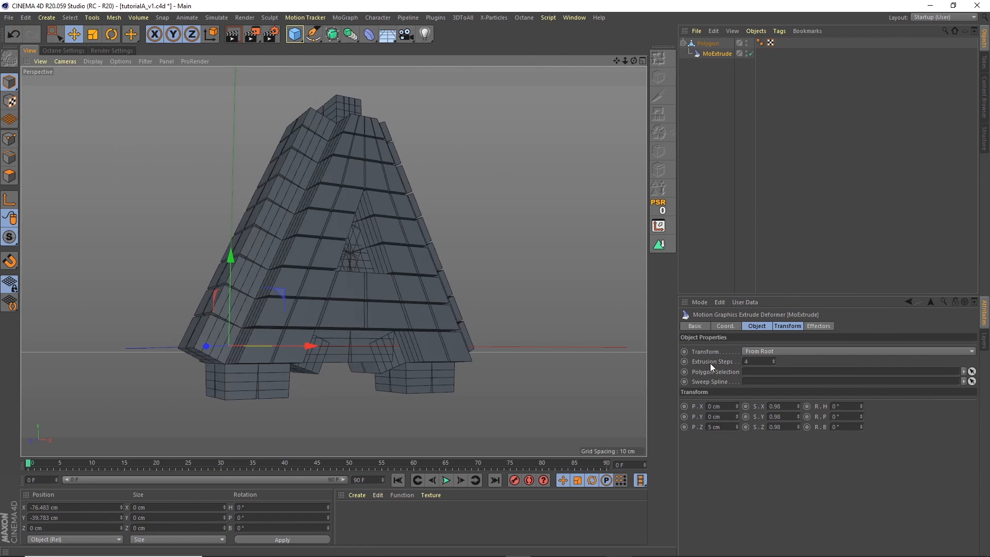
left_click(756, 326)
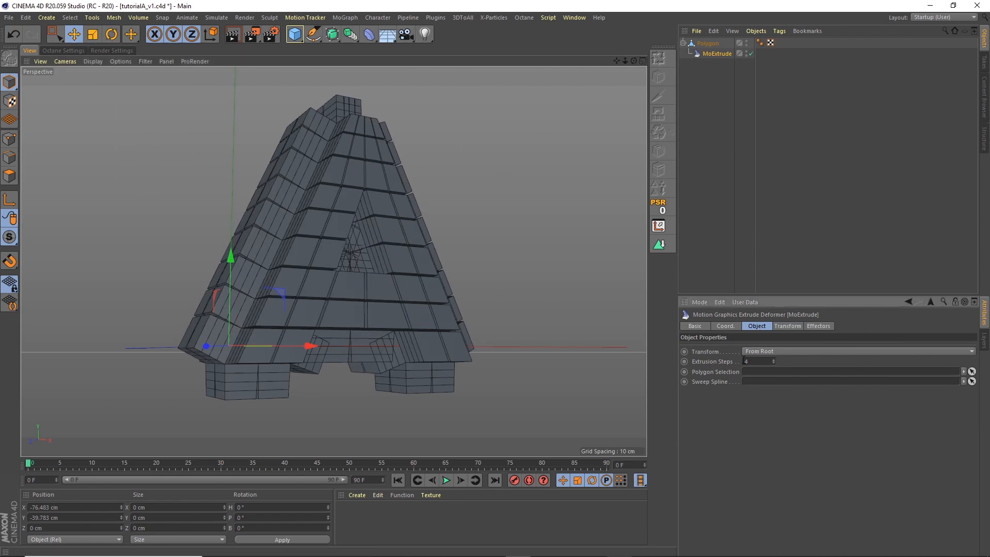
left_click_drag(745, 361, 739, 360)
type("1")
key("Return")
- Set the MoExtrude's Z position transform to 12 cm
left_click(788, 326)
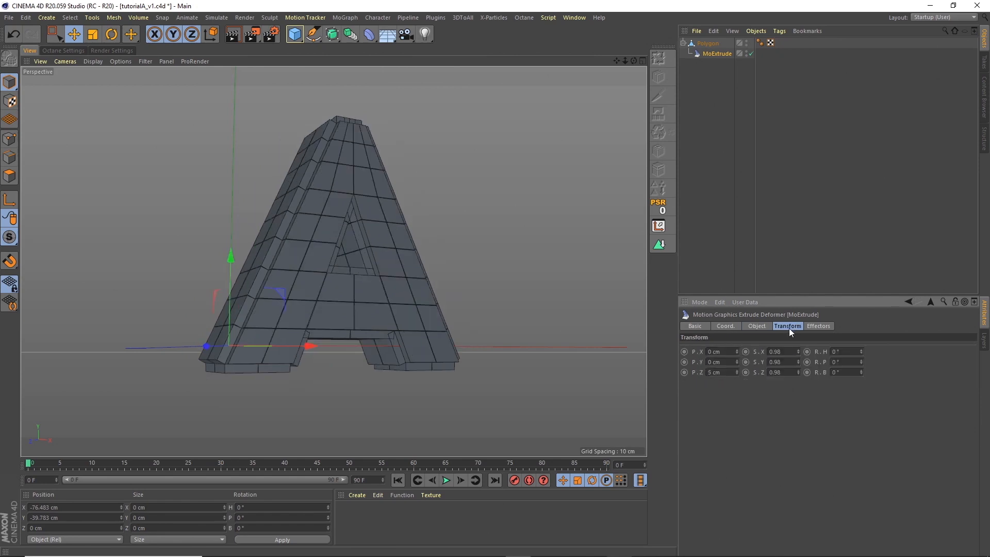
left_click_drag(731, 373, 679, 354)
type("12")
key("Return")
- Set the MoExtrude's scale transform to 0.8 in X, Y and Z
key("Tab")
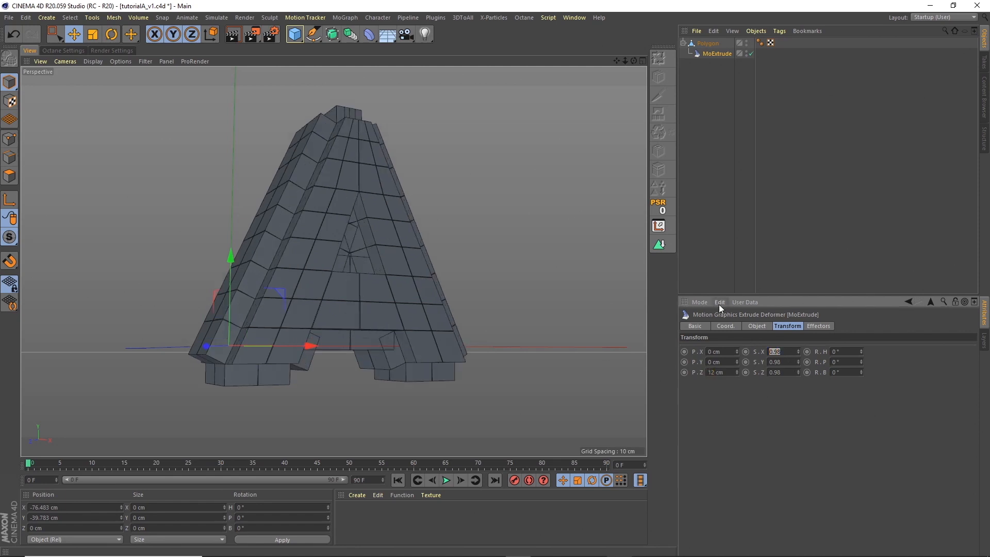
type("0.8")
key("Tab")
type("0.8")
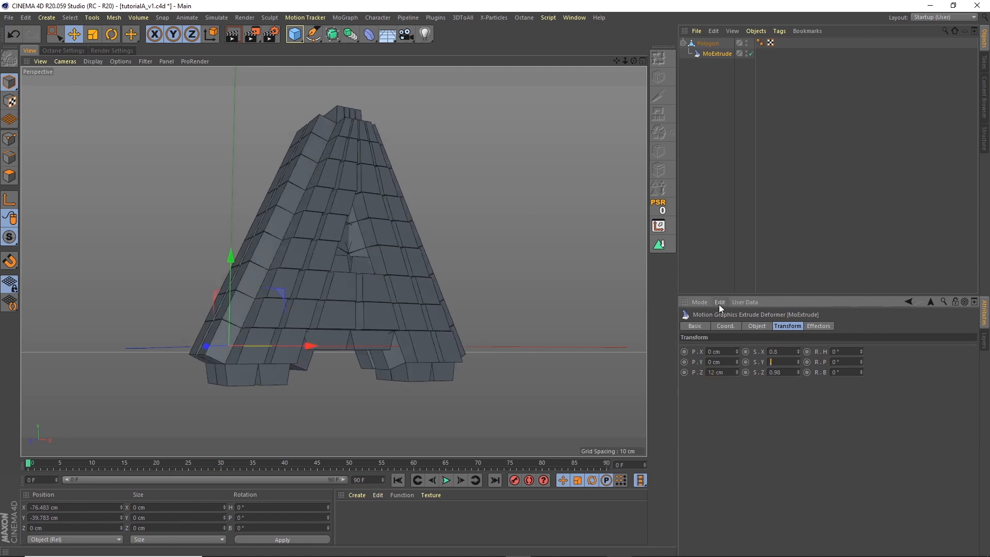
key("Tab")
key("BackSpace")
type("0.8")
key("Tab")
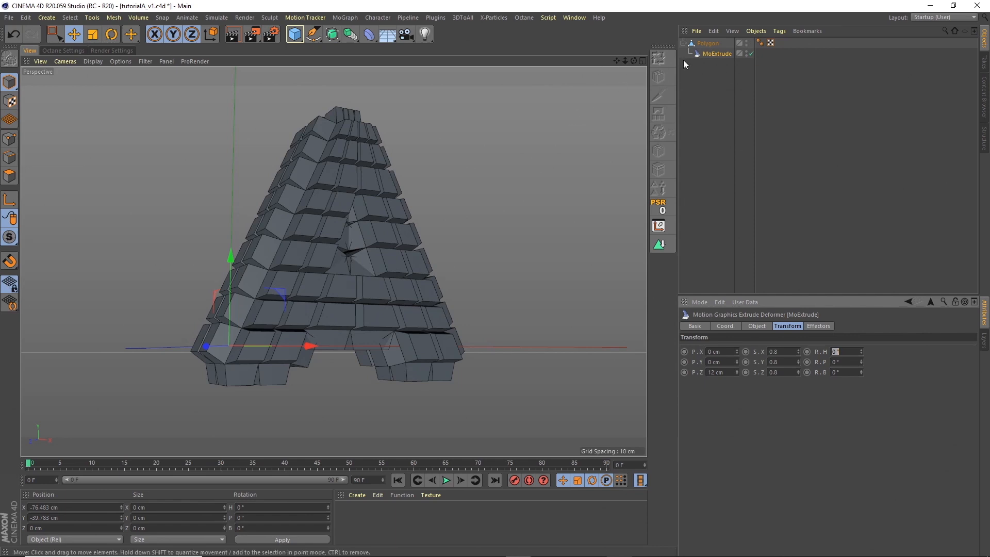
- Add a Plain effector to the MoExtrude and check the deformer's list of effectors
left_click(347, 19)
mouse_move(357, 33)
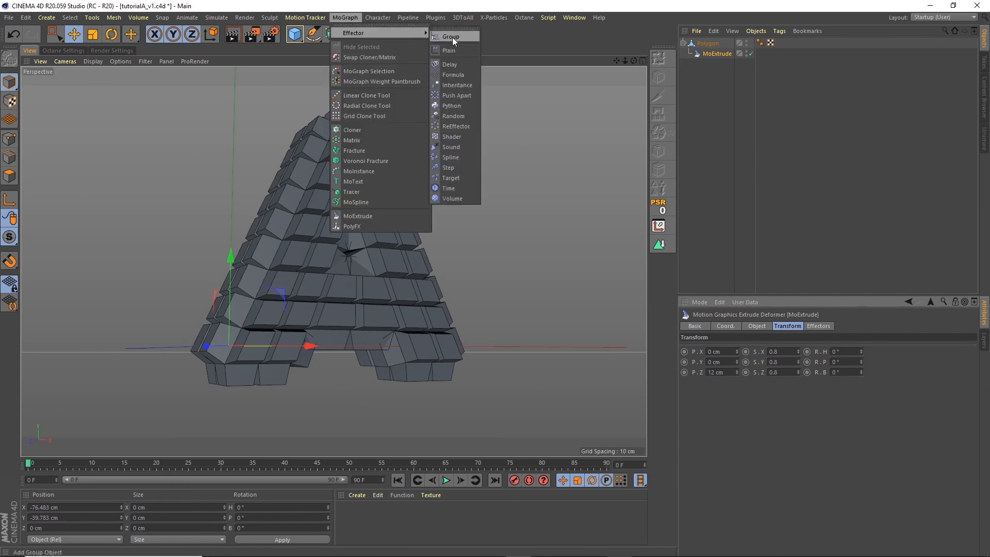
left_click(449, 50)
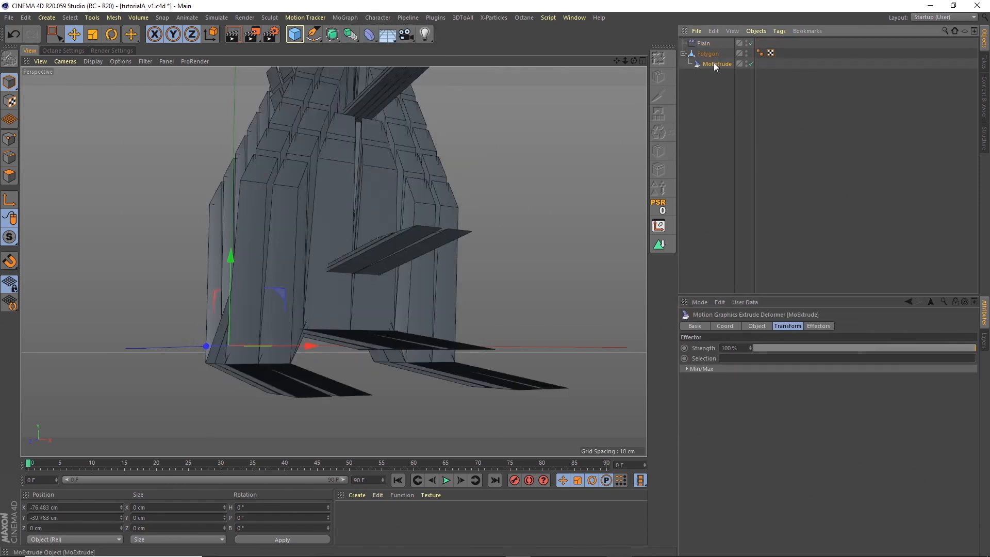
left_click(818, 327)
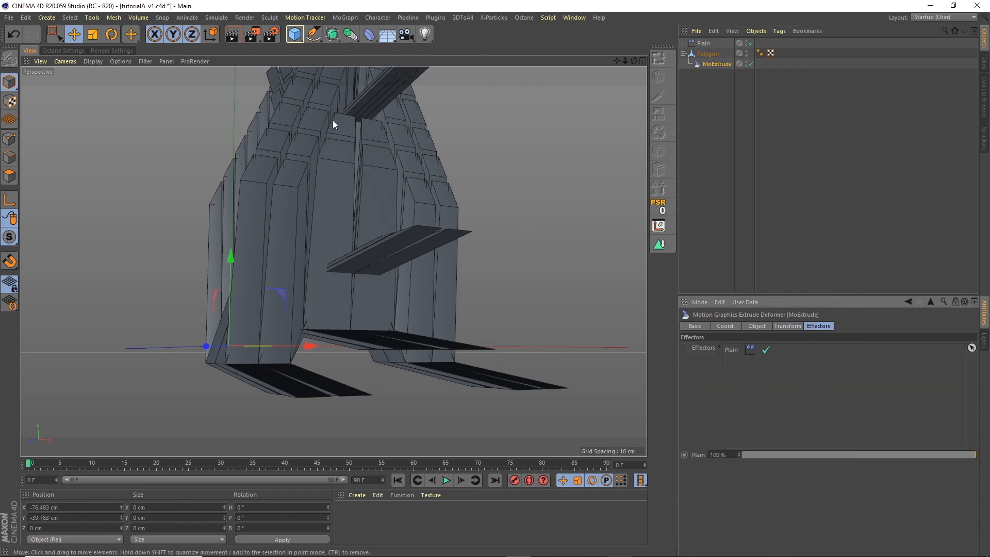
- Review the MoExtrude's transform, and set the Plain effector's position to 0 cm in Y and -12 cm in Z
left_click(703, 44)
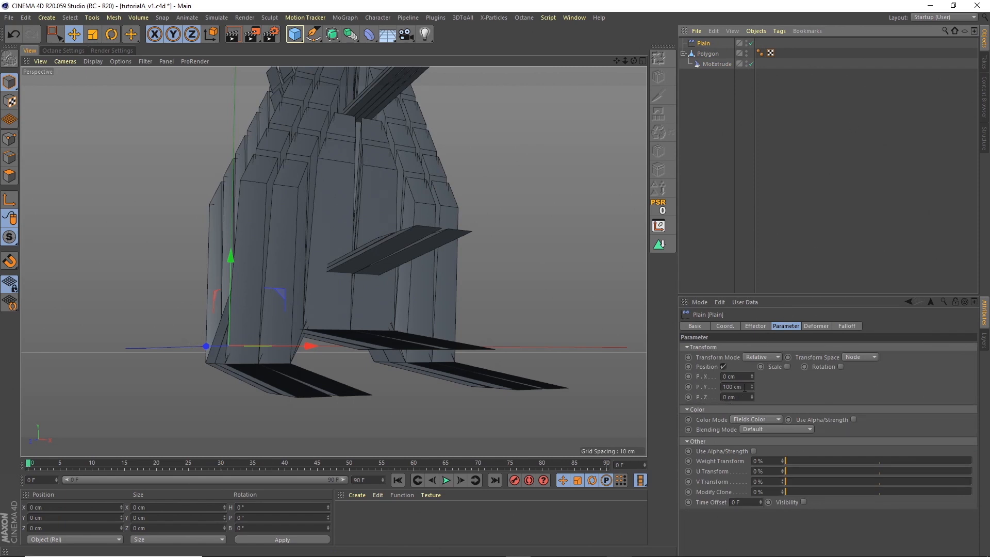
left_click(717, 64)
left_click(757, 326)
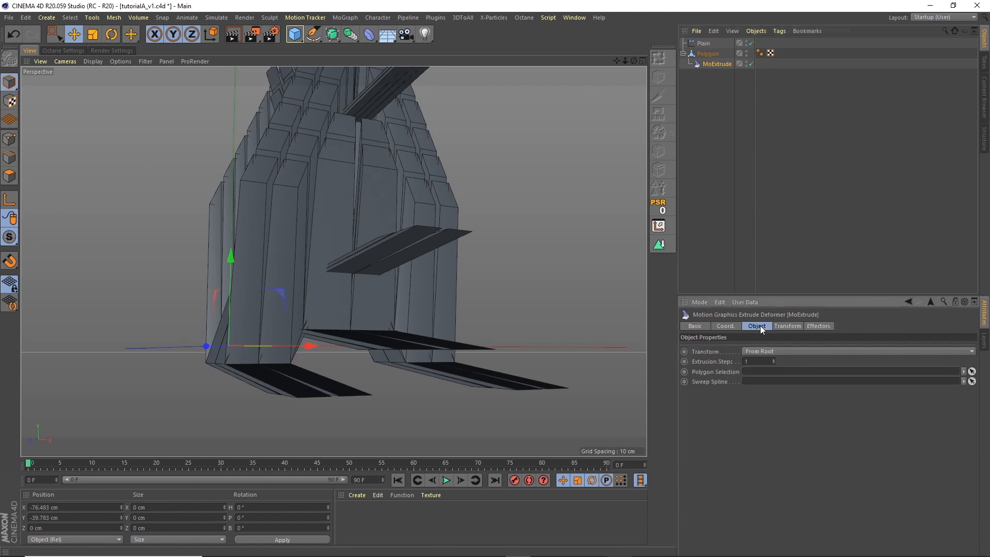
left_click(787, 326)
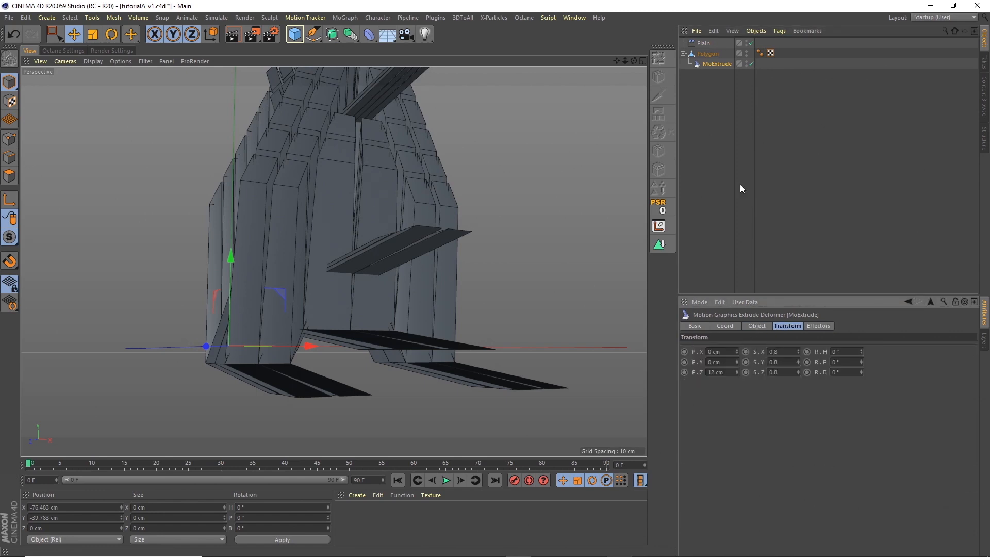
left_click(703, 44)
left_click(786, 326)
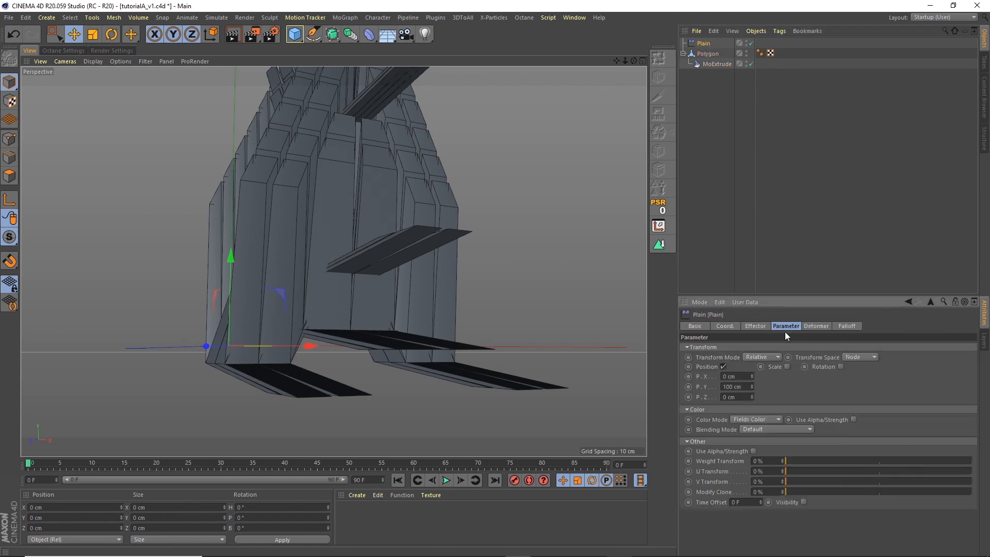
left_click(749, 388)
type("0")
key("Tab")
type("-12")
key("Return")
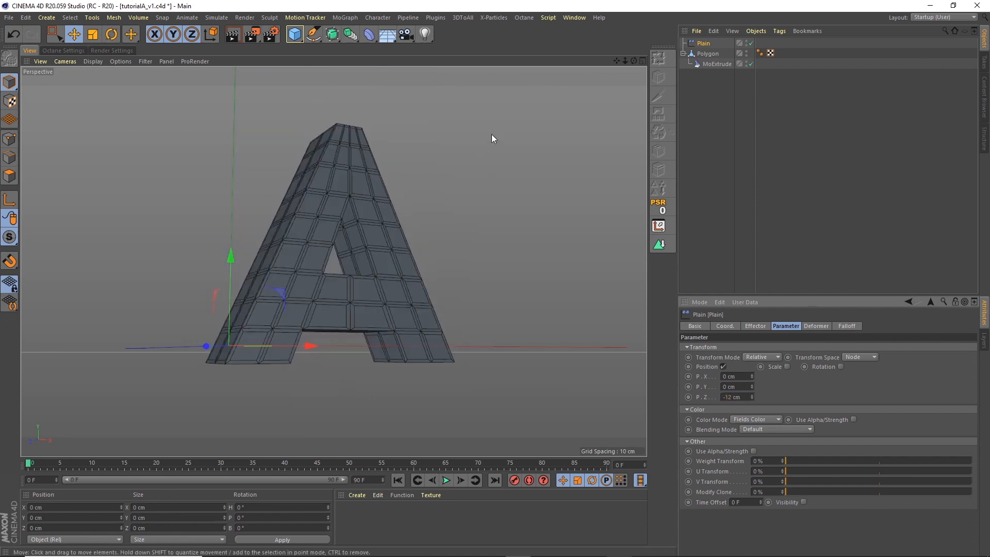
- Add a Subdivision Surface and make the Polygon object its child
left_click(332, 35)
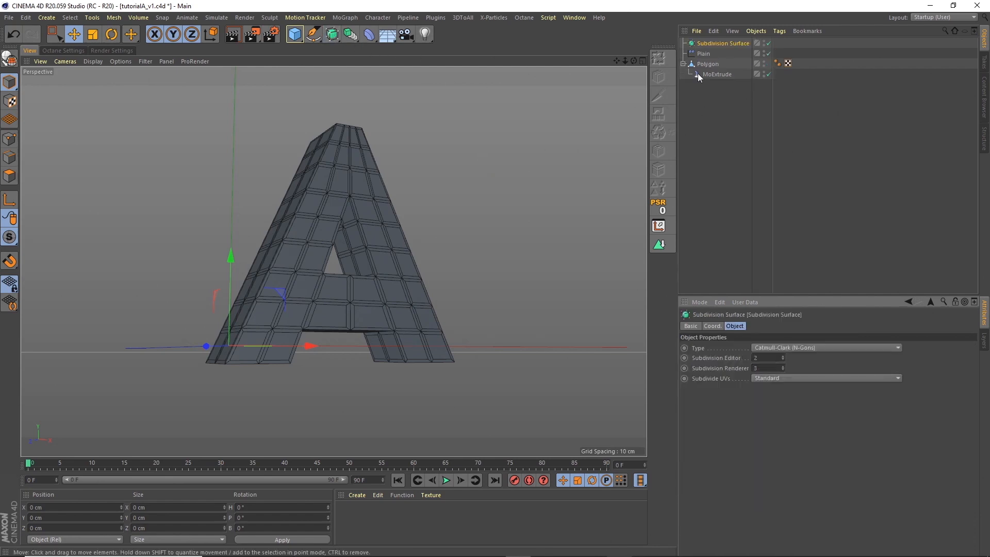
left_click_drag(710, 43, 713, 53)
- Switch the viewport display to Gouraud Shading without lines and turn off the Plain effector
left_click(93, 61)
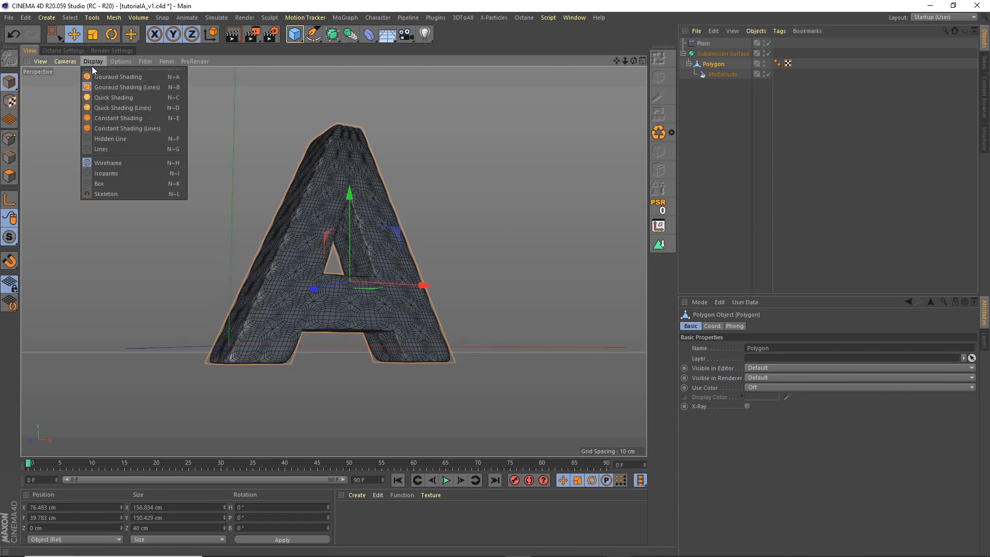
left_click(99, 77)
middle_click_drag(428, 173, 427, 188, "alt")
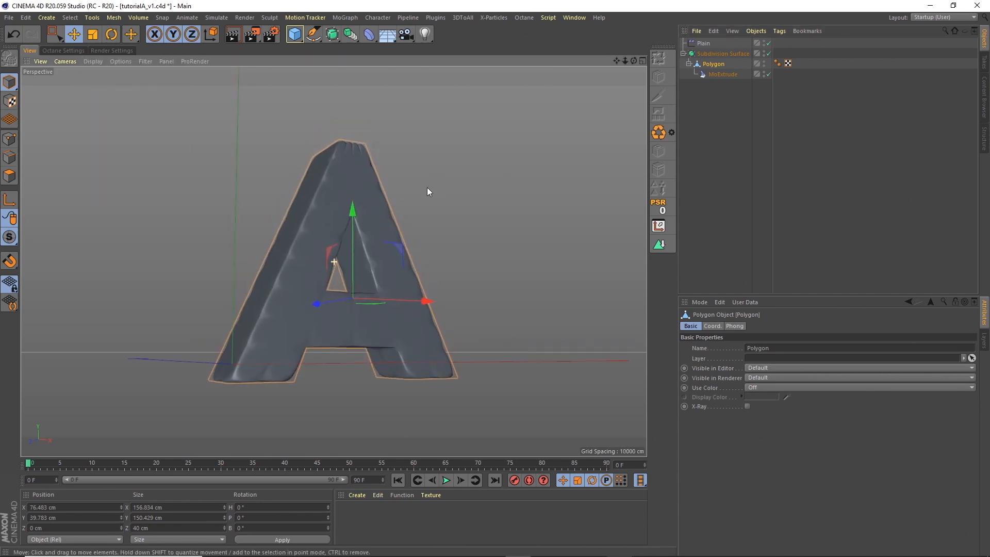
left_click_drag(408, 192, 403, 200, "alt")
right_click_drag(402, 199, 416, 187, "alt")
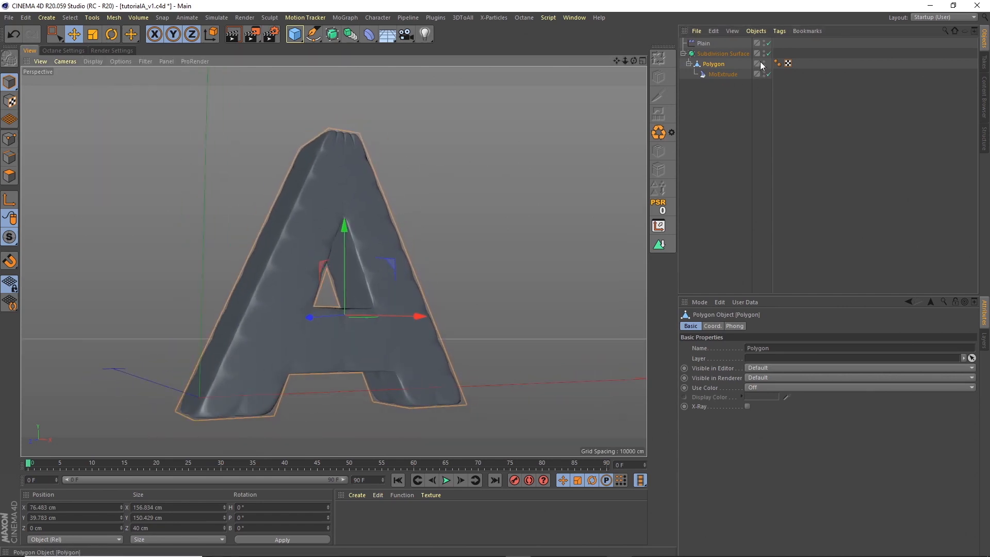
left_click(769, 43)
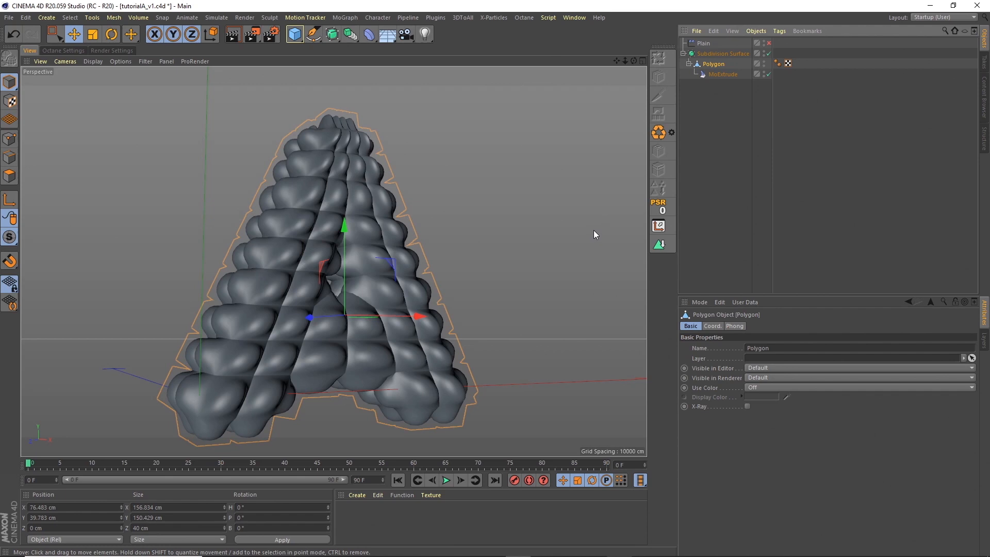
- Duplicate the MoExtrude under the Polygon object and remove the Plain effector from the duplicate's effectors list
left_click(725, 75)
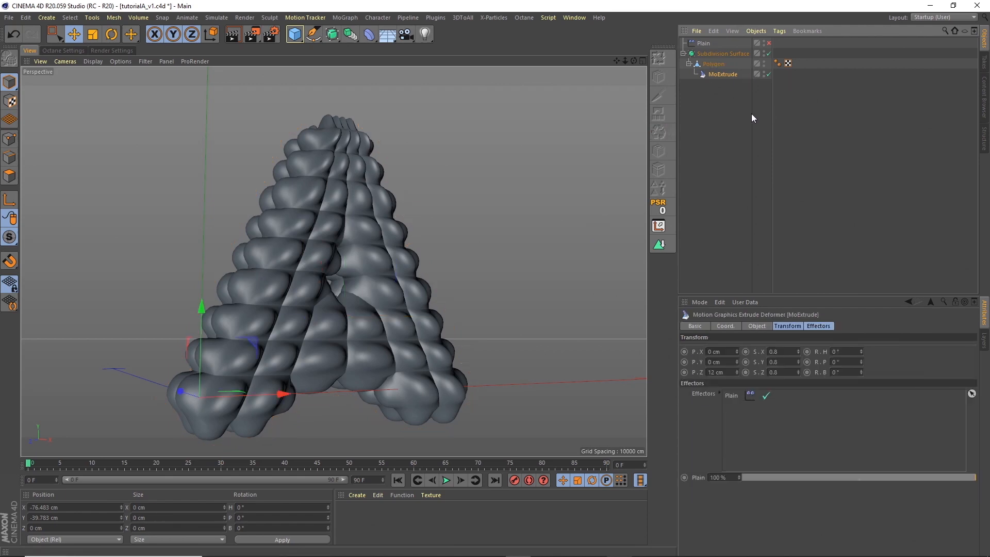
left_click_drag(728, 79, 725, 80, "ctrl")
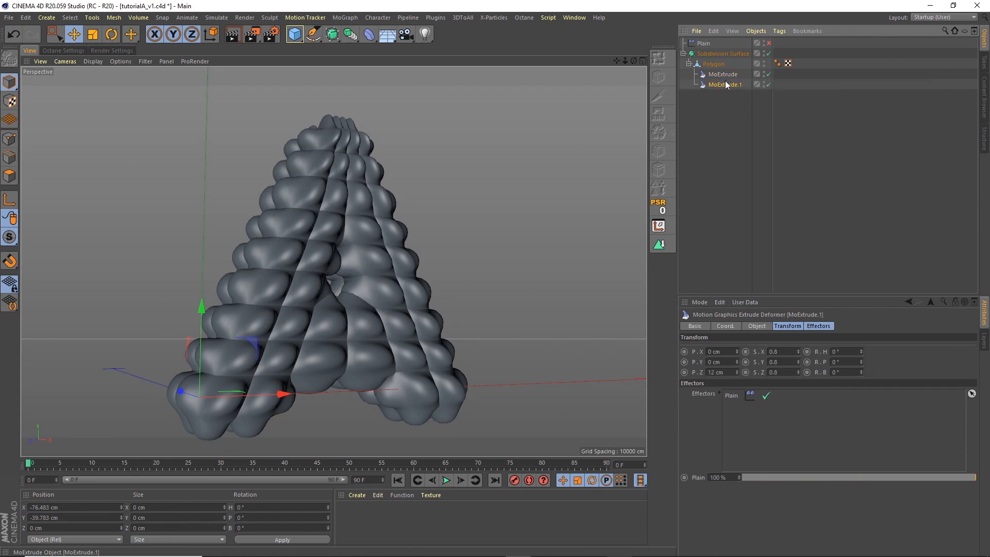
left_click(735, 395)
key("Delete")
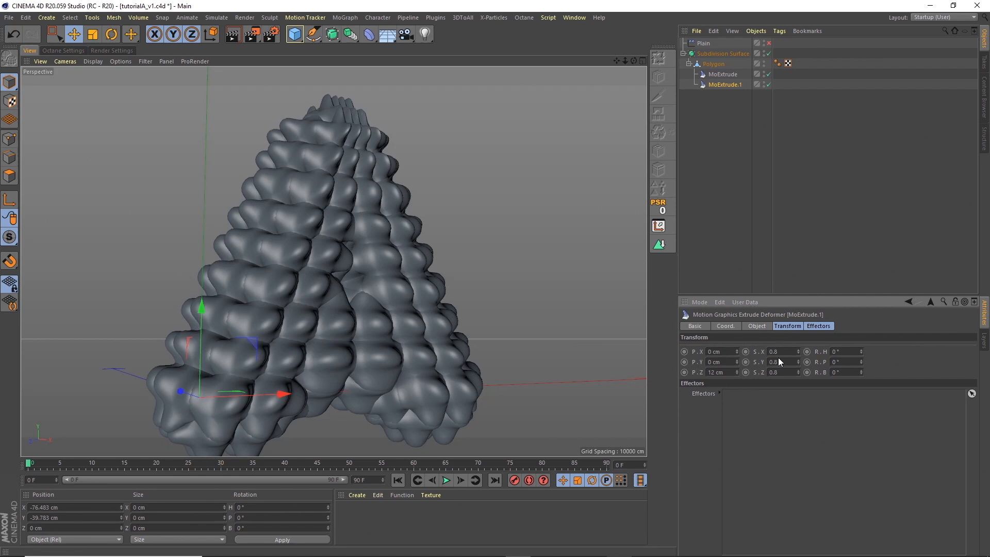
- Set the duplicate MoExtrude's Z position to 0.5 cm and deselect it
left_click(720, 373)
type("0.5")
key("Return")
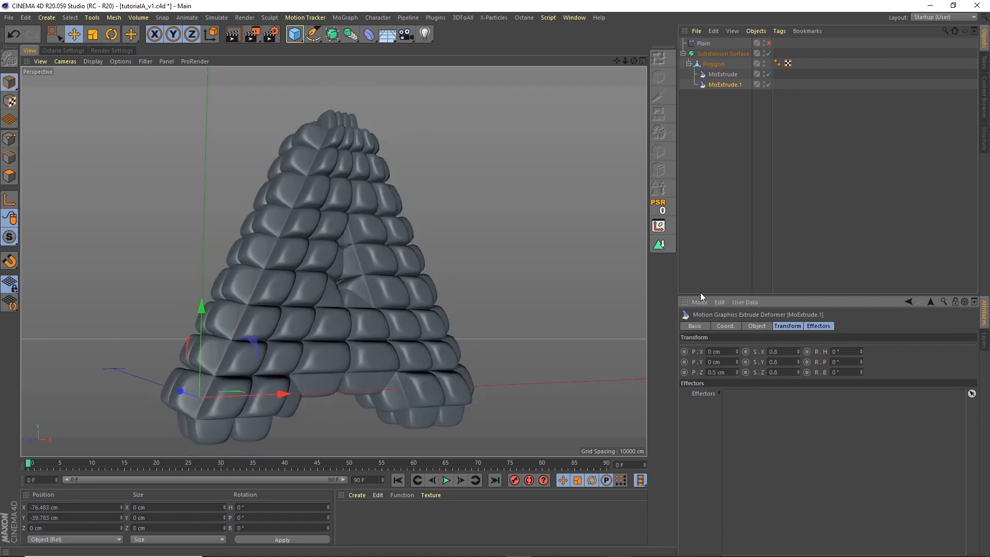
left_click(710, 173)
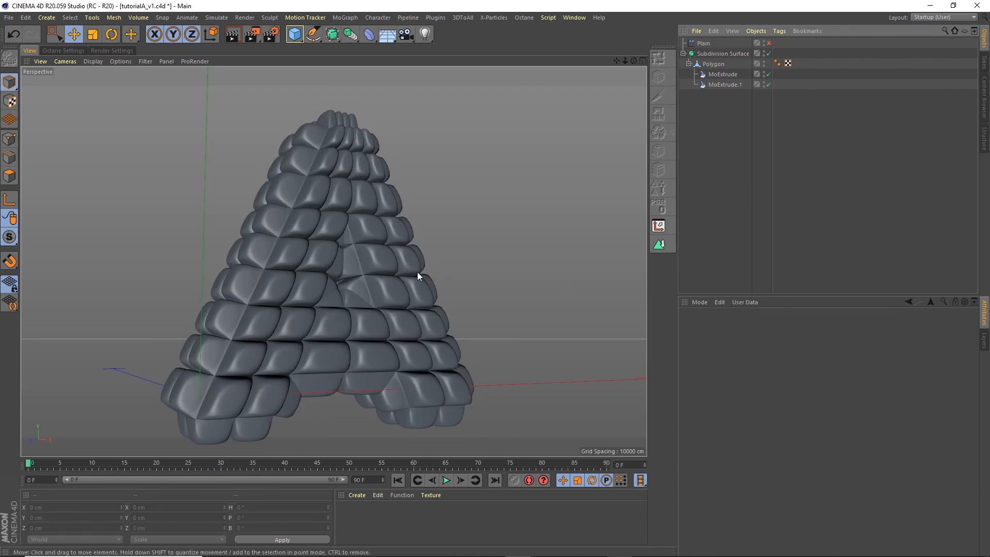
- Turn the Plain effector back on and add a Shader Field to its falloff
left_click(769, 42)
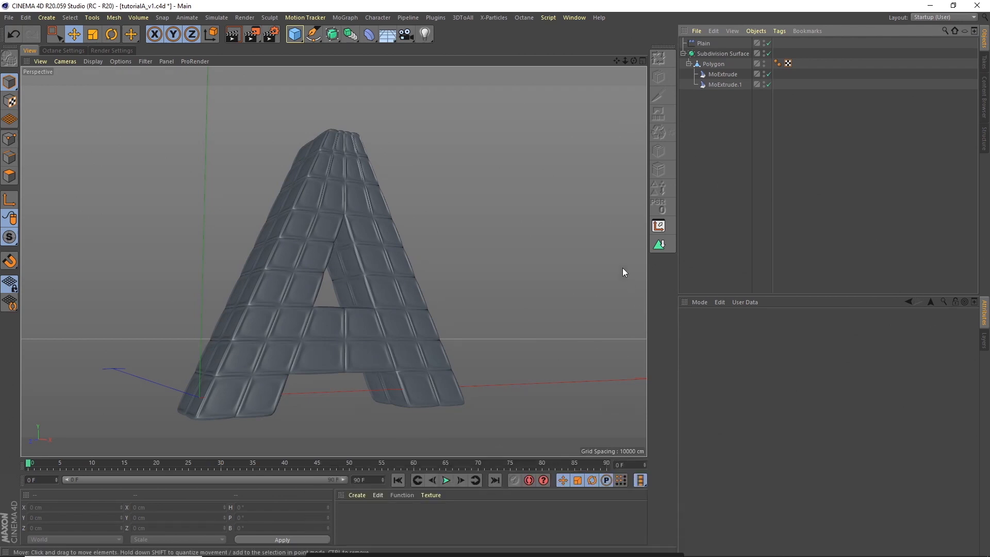
left_click(703, 43)
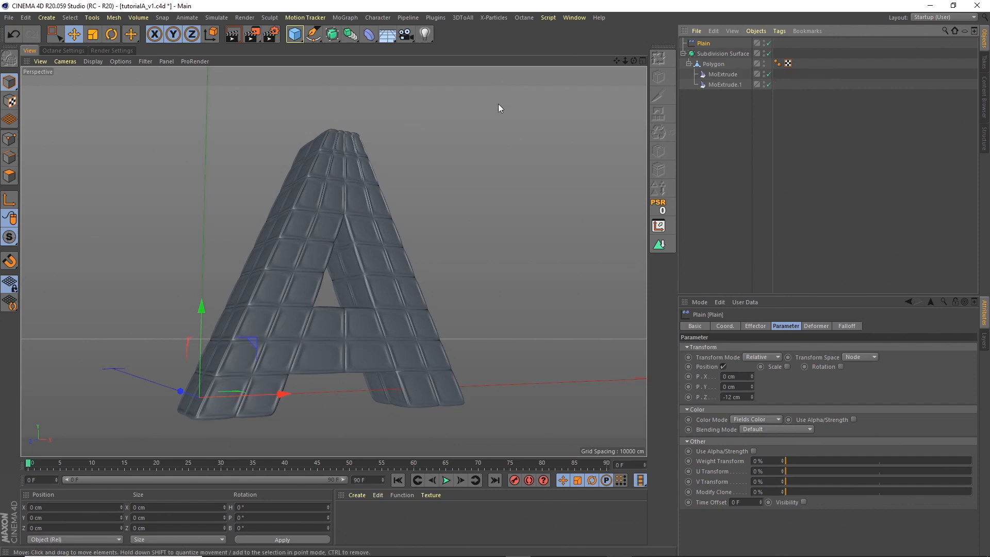
left_click(845, 327)
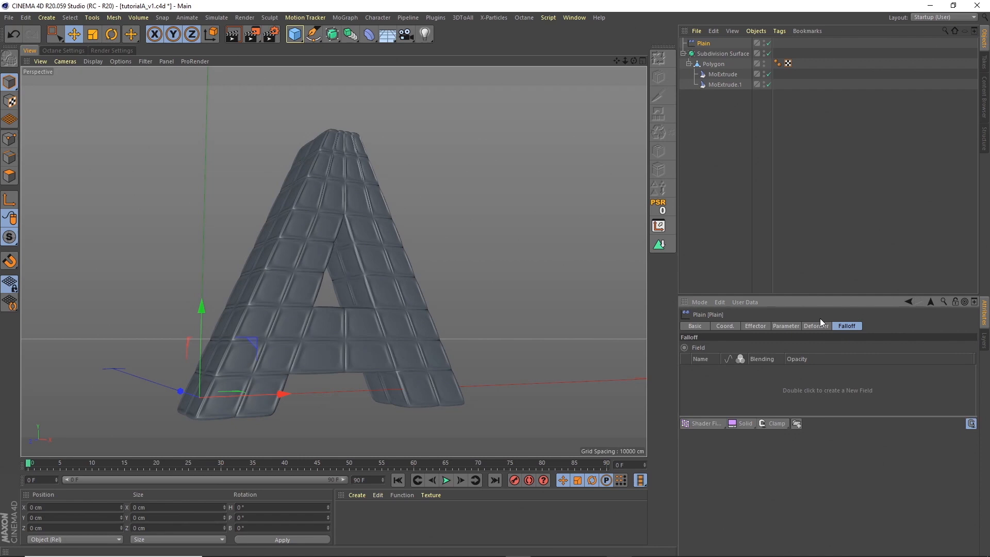
left_click(704, 424)
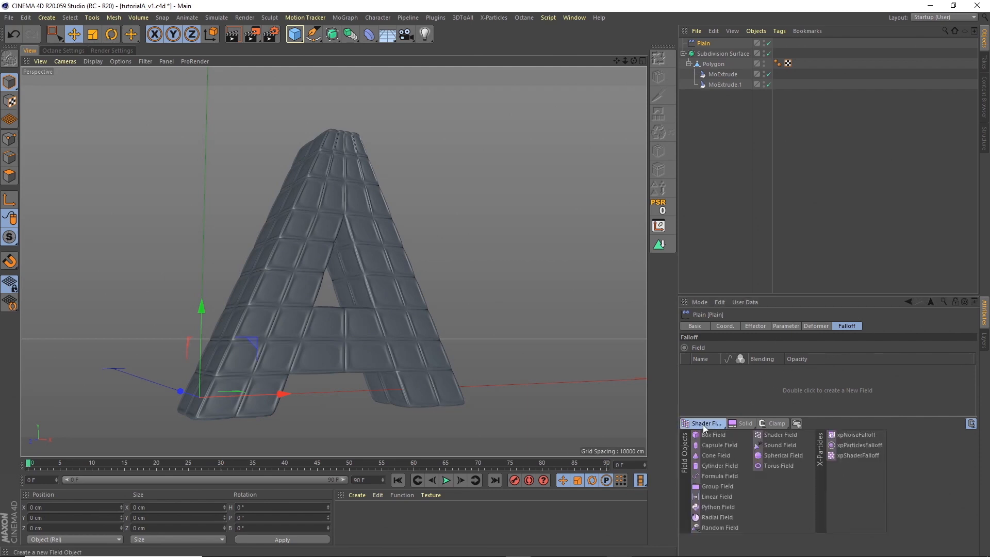
left_click(781, 435)
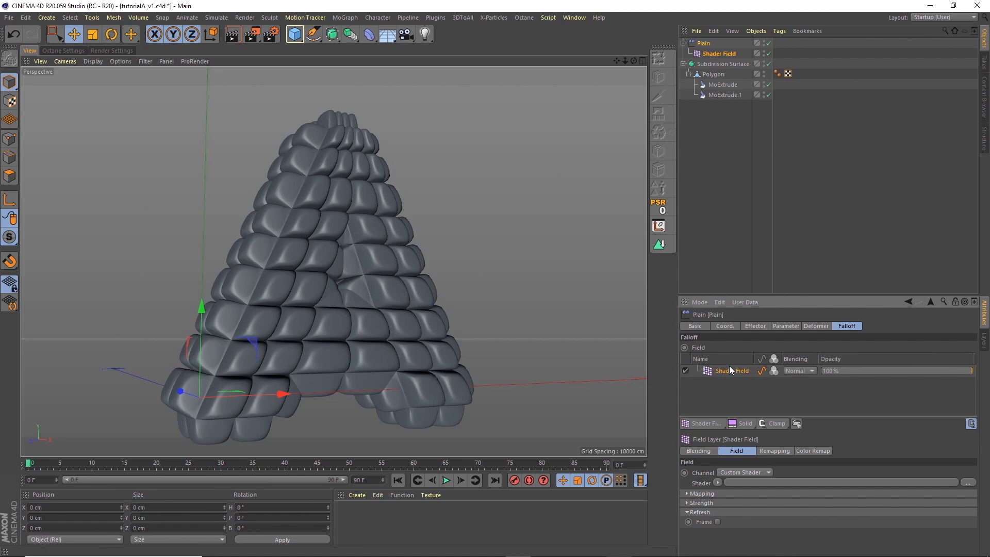
- Load a Noise shader into the Shader Field, with Animation Speed 1 and Loop Period 4
left_click(718, 484)
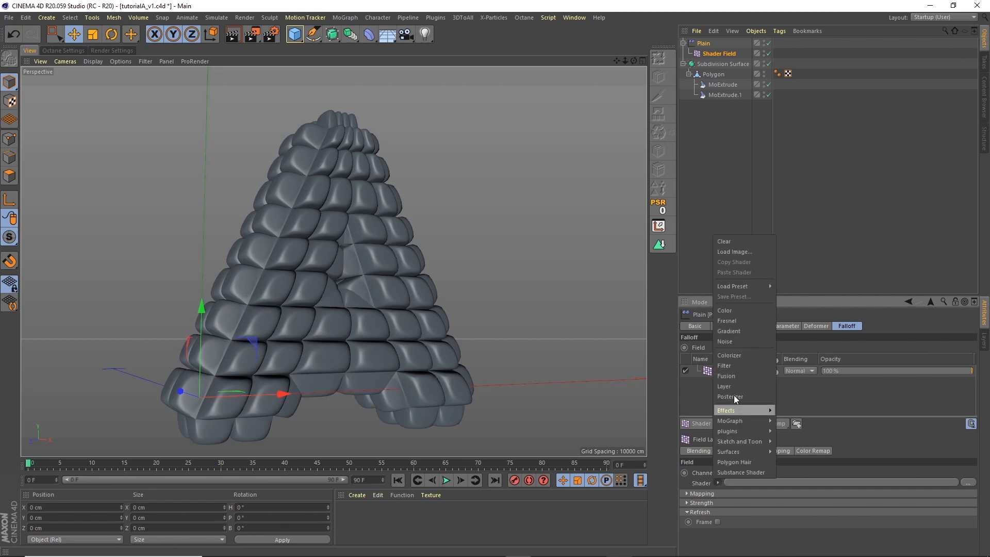
left_click(729, 338)
left_click(727, 507)
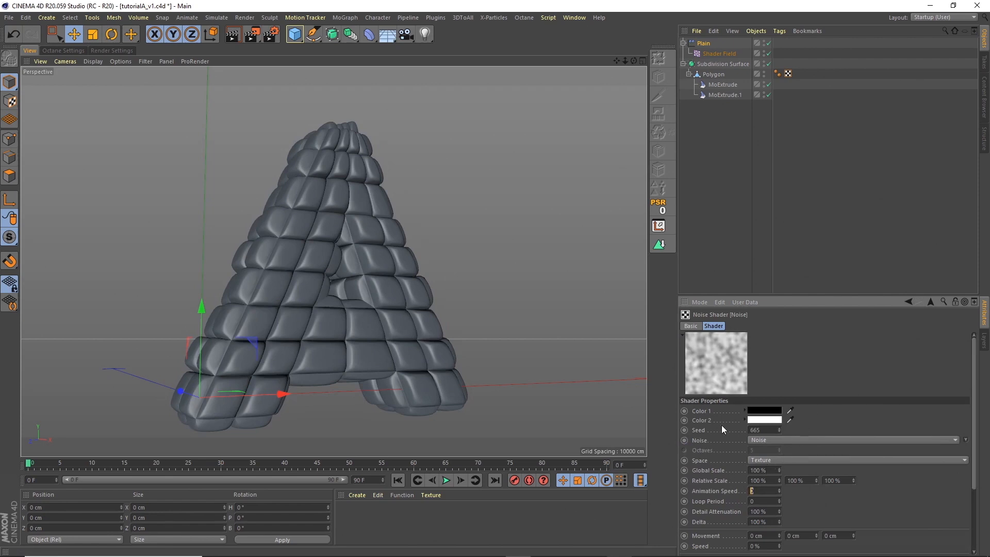
type("1")
key("Tab")
type("4")
key("Tab")
- In the project settings, set the frame rate to 25 FPS and both Maximum Time and Preview Max Time to 100 F
left_click(25, 17)
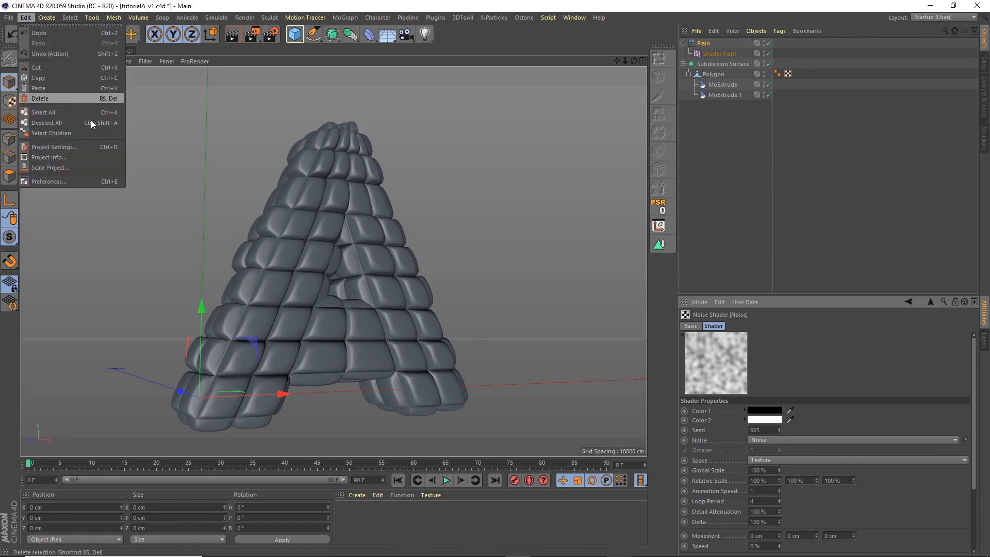
left_click(99, 146)
left_click_drag(761, 381, 694, 336)
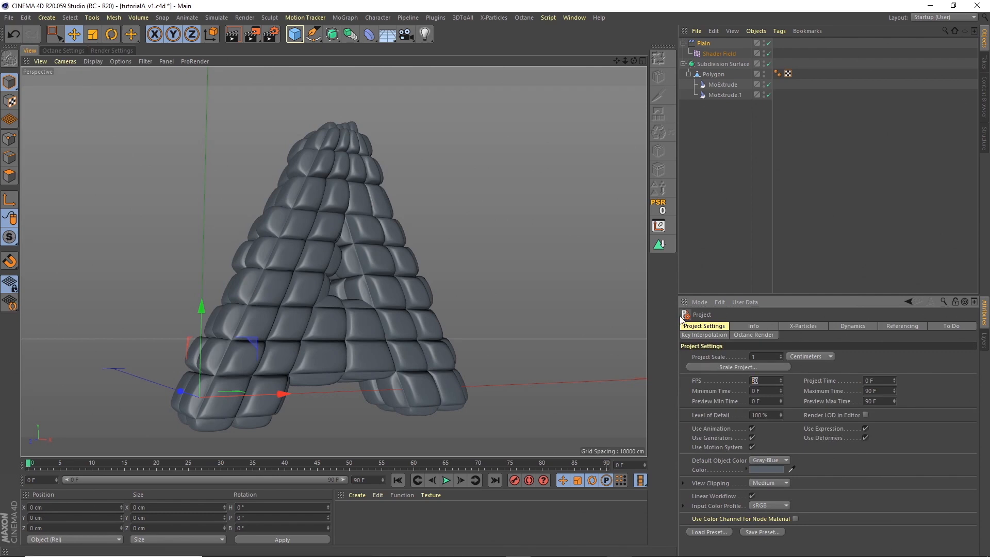
type("25")
key("Tab")
key("Tab")
key("Tab")
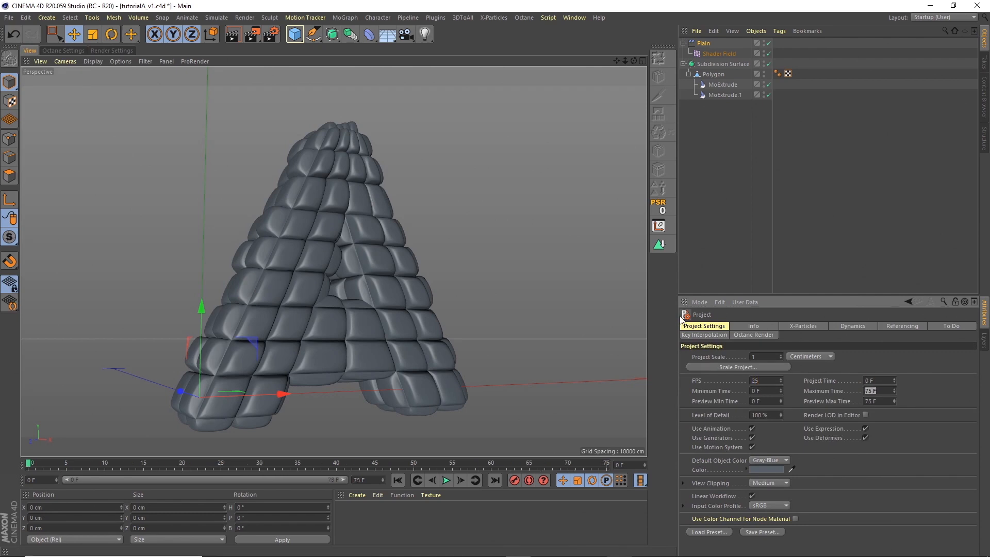
type("100")
key("Tab")
key("Tab")
type("100")
key("Tab")
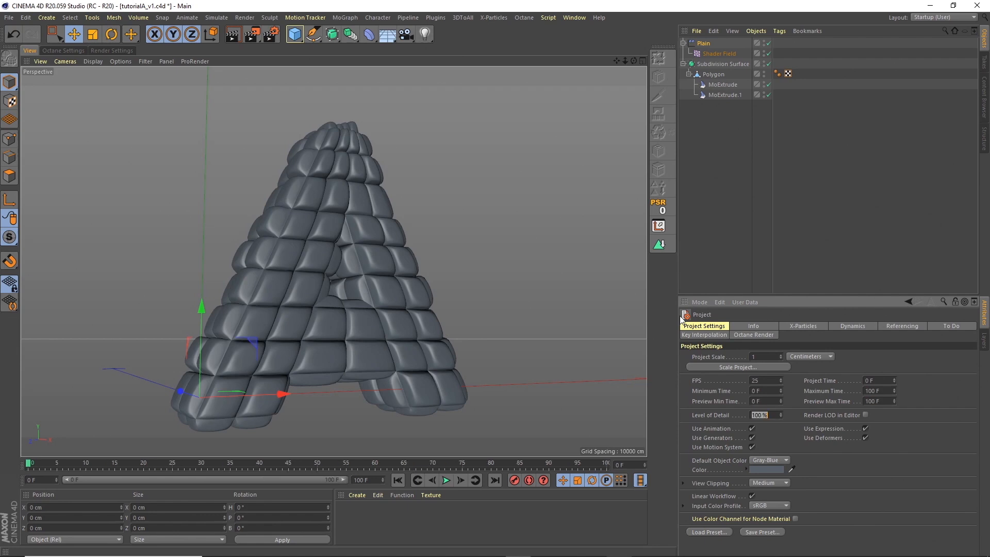
- Reopen the Shader Field's Noise settings and play the timeline to check the noise animation
left_click(722, 53)
left_click(727, 383)
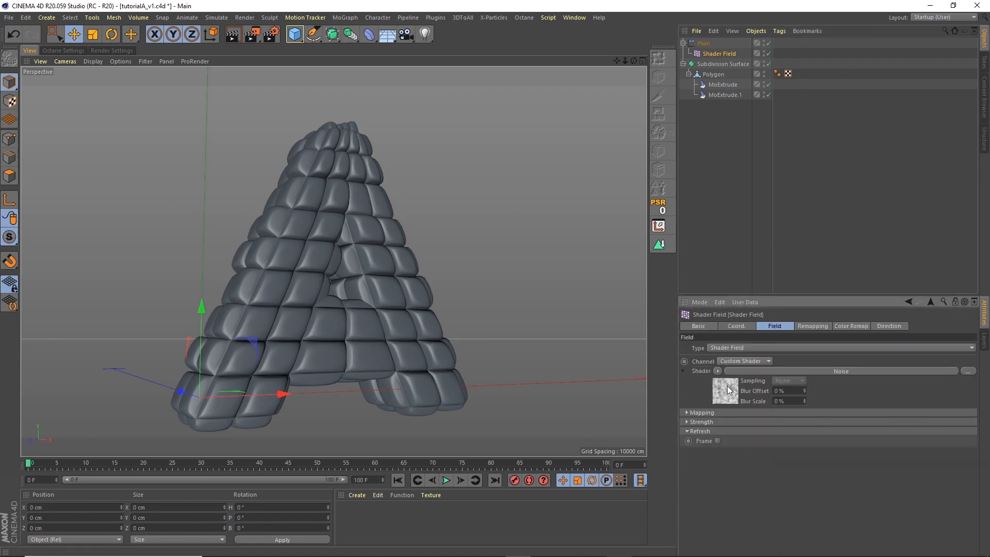
scroll(972, 432, "down", 5)
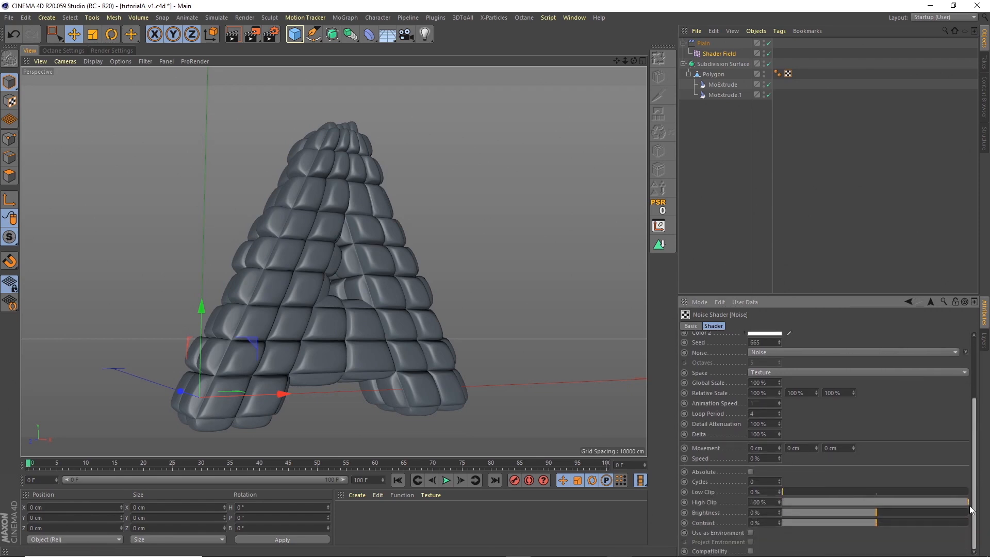
left_click(446, 480)
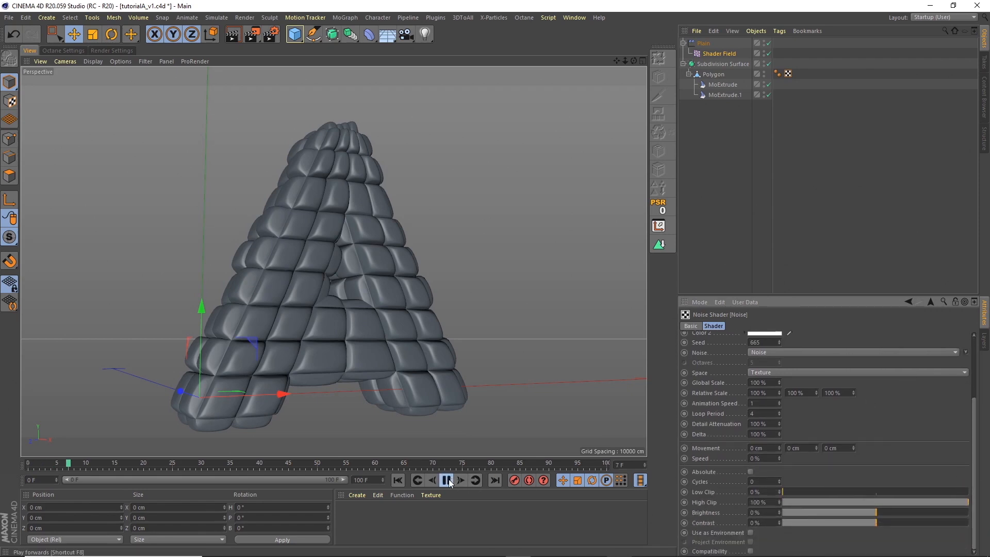
left_click(447, 480)
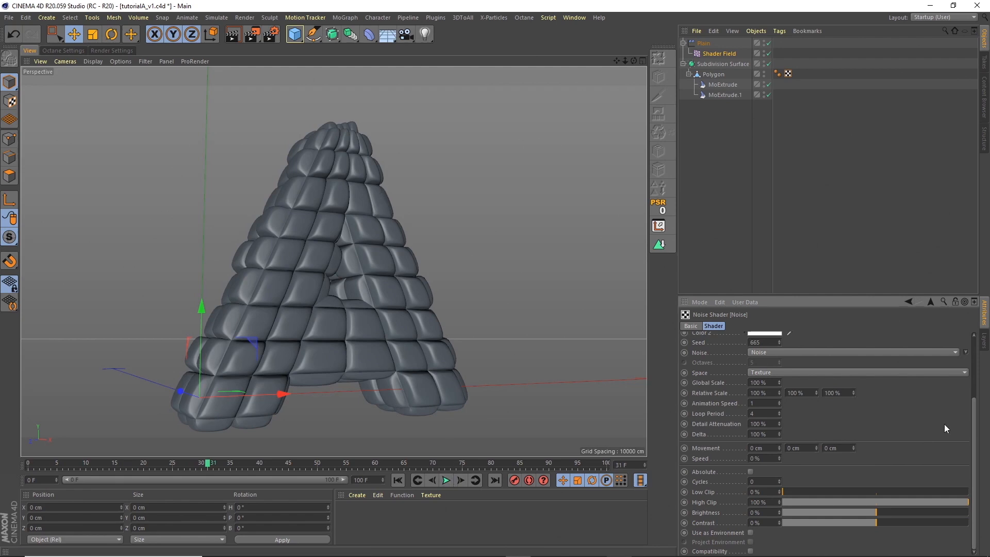
- Set the Noise shader's Global Scale to 500% and its Contrast to 70%
scroll(969, 421, "up", 3)
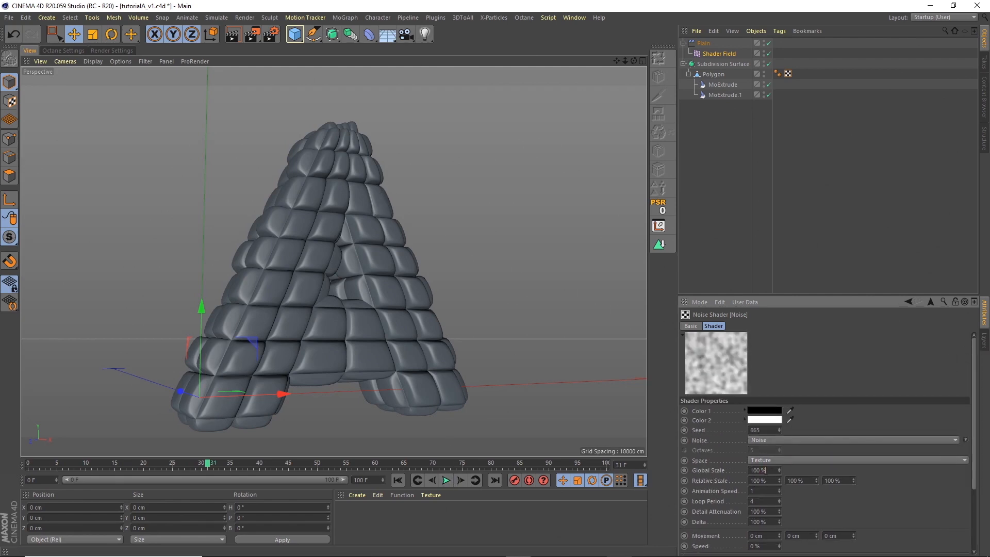
left_click(763, 470)
type("500")
key("Return")
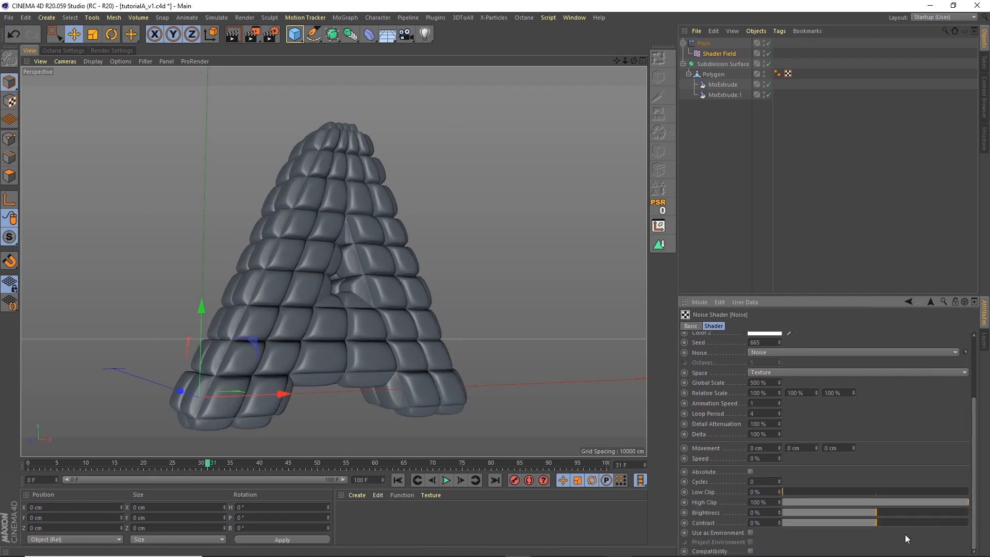
left_click_drag(888, 521, 940, 511)
type("70")
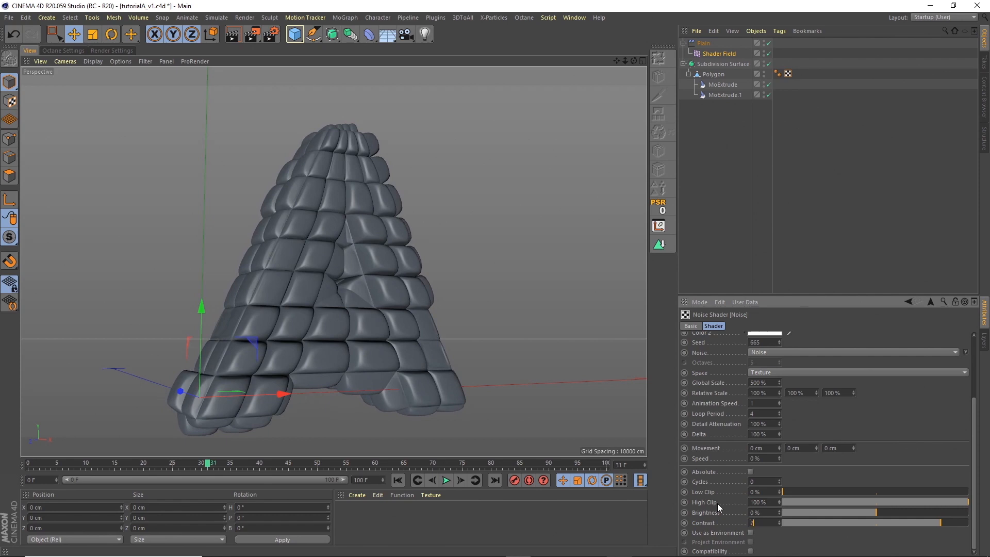
key("Return")
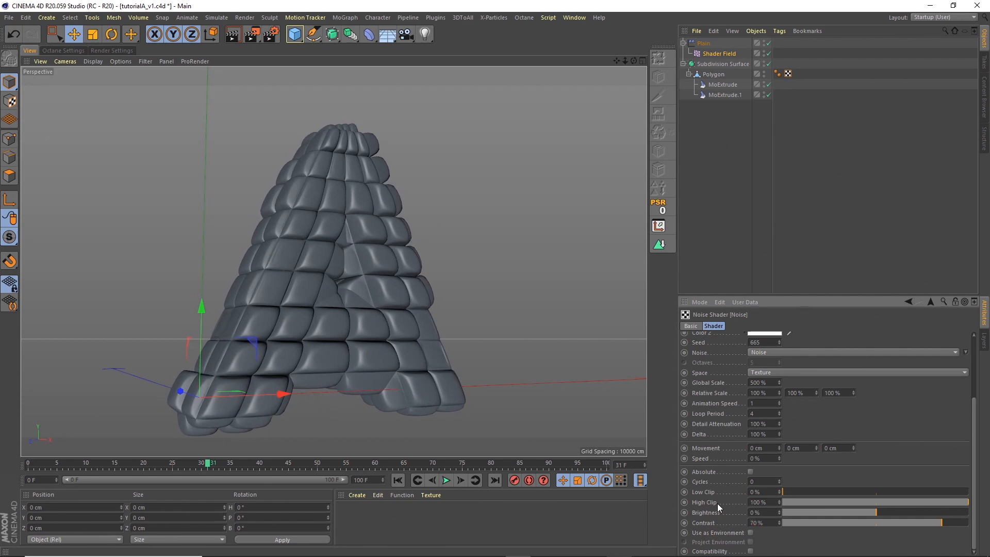
- Test the animation playback, and enable Frame refresh on the Plain effector's Shader Field
left_click(447, 480)
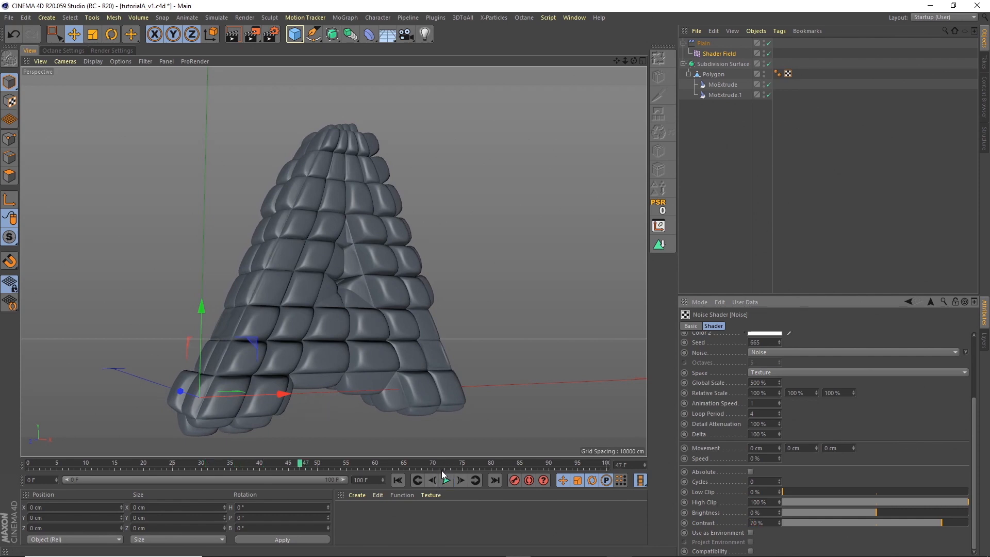
left_click(720, 53)
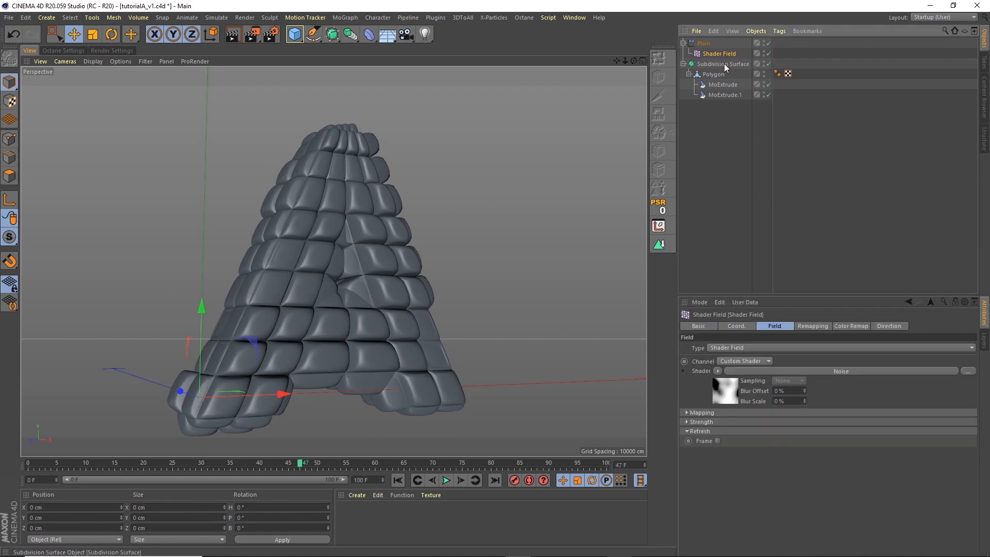
left_click(705, 44)
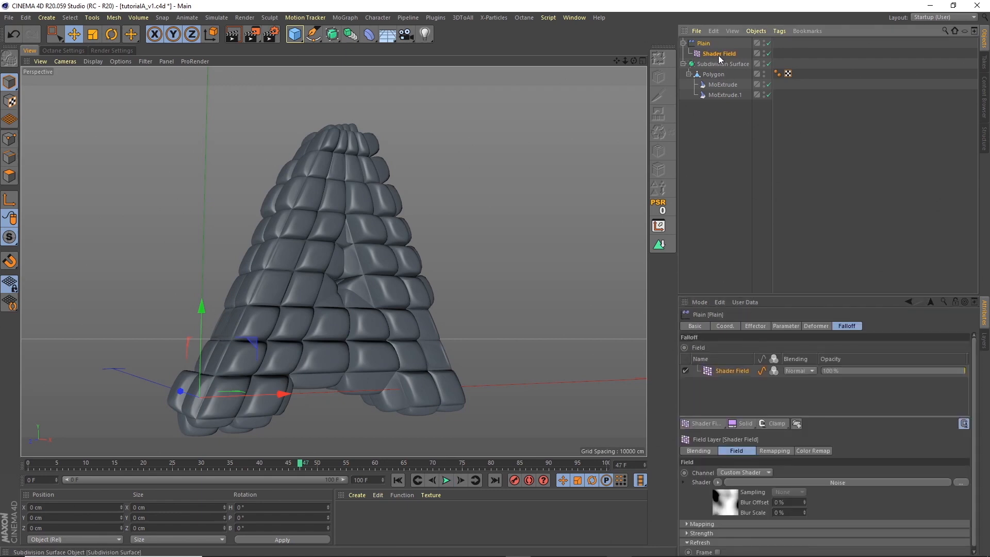
left_click(717, 54)
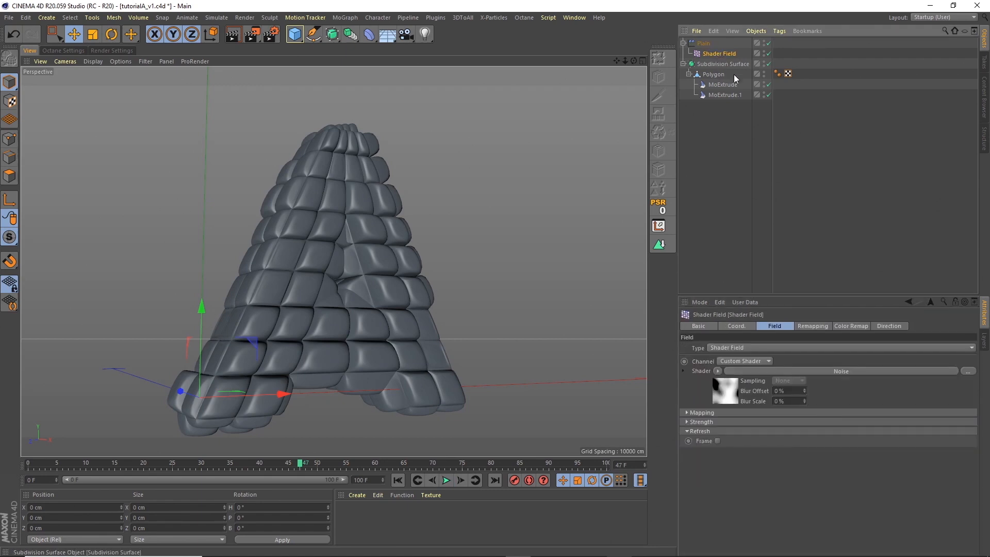
left_click(717, 442)
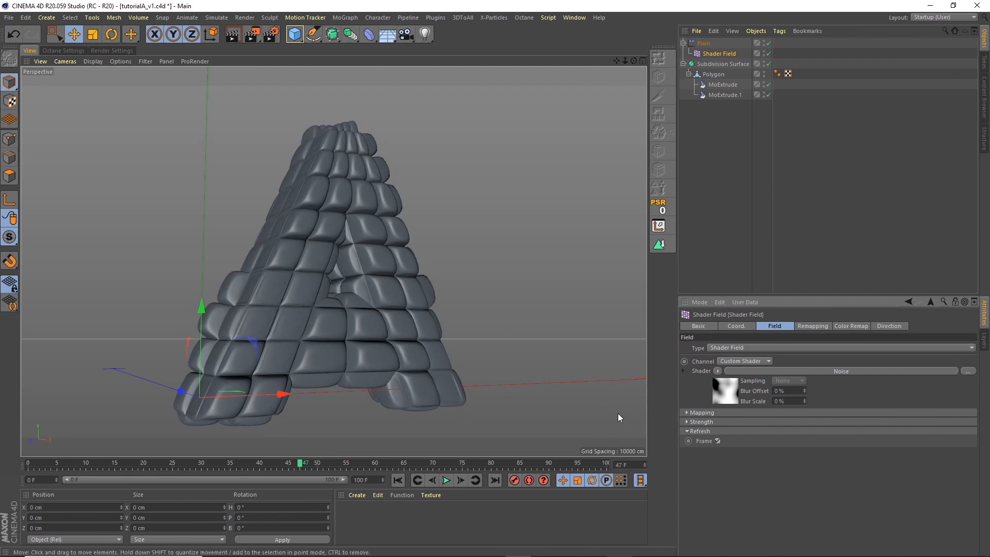
- Play the animation and turn off the Subdivision Surface during playback
left_click(447, 482)
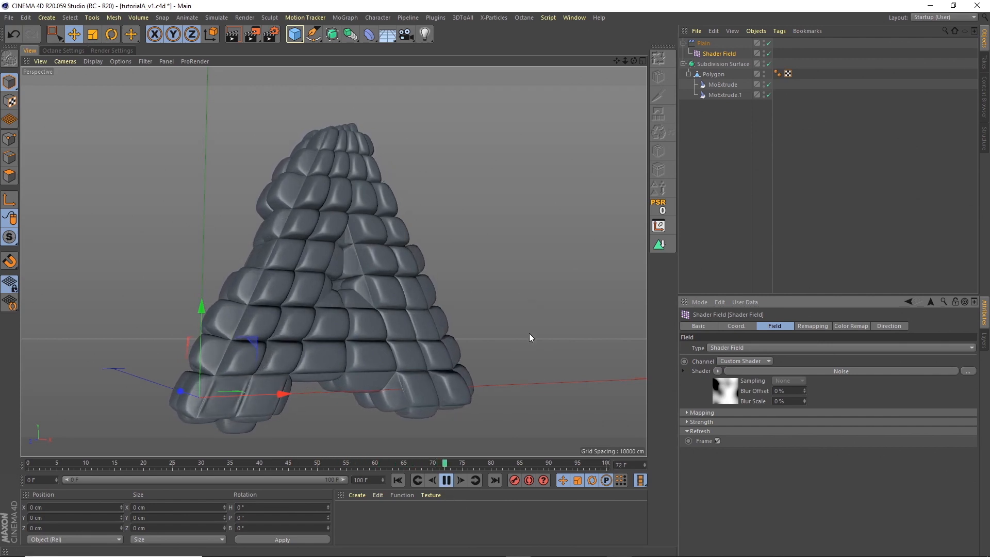
left_click(725, 64)
left_click(769, 64)
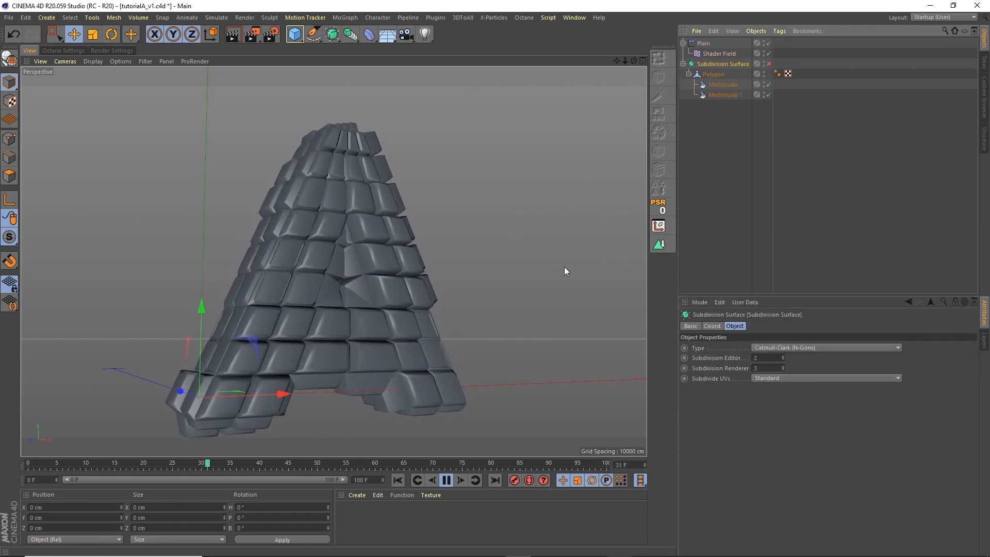
- Stop the playback and turn the Subdivision Surface back on
left_click_drag(634, 62, 640, 66)
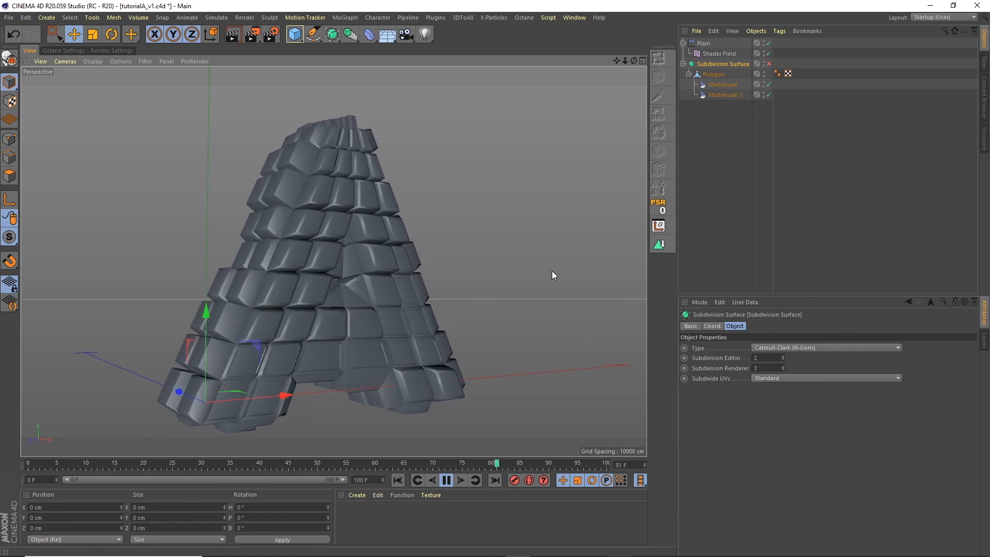
left_click(447, 480)
right_click_drag(533, 181, 481, 202, "alt")
left_click_drag(480, 202, 402, 221, "alt")
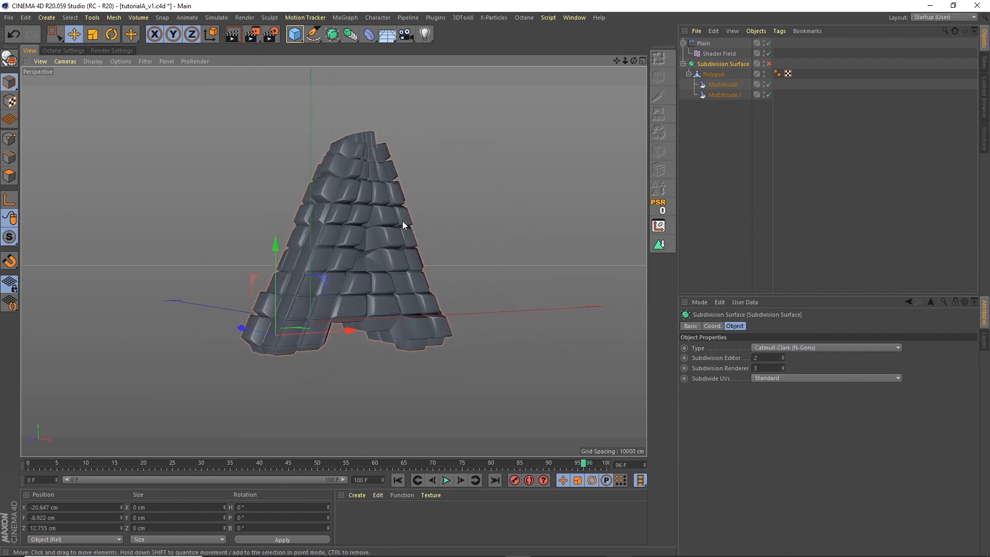
right_click_drag(402, 221, 412, 210, "alt")
left_click(769, 63)
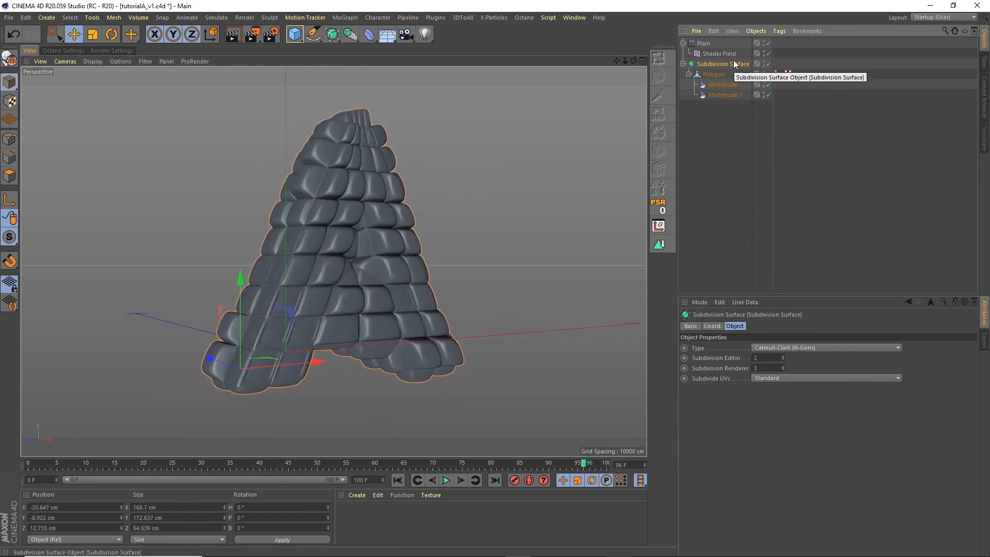
- Add a Twist deformer as a child of the letter's Polygon object and rename that polygon object A
left_click_drag(372, 39, 416, 66)
left_click_drag(706, 43, 717, 87)
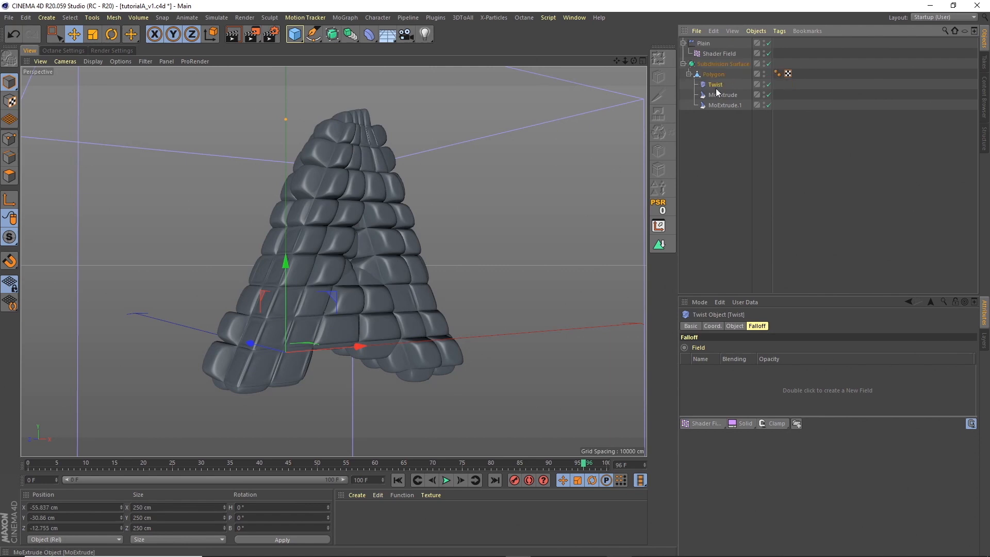
double_click(715, 75)
type("A")
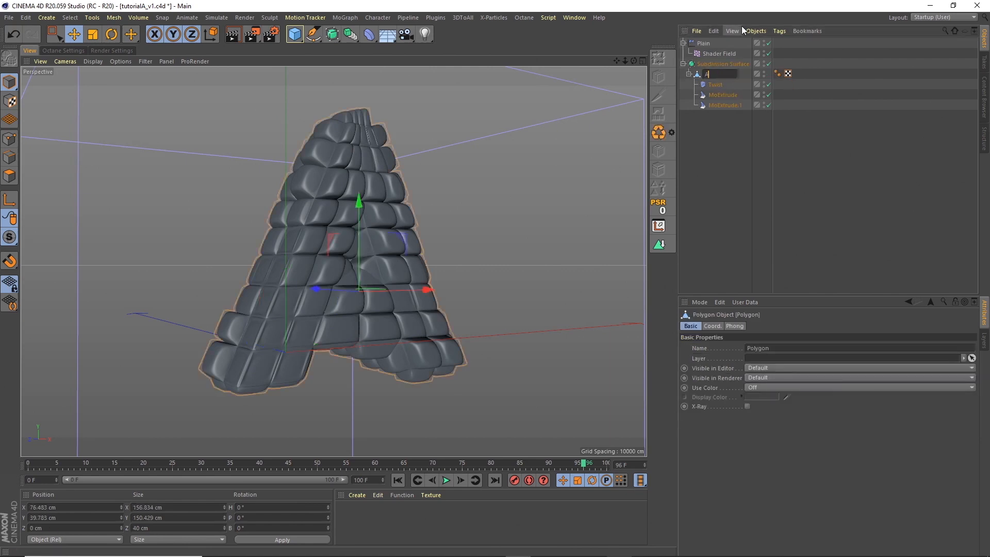
key("Return")
- Fit the Twist deformer to its parent and set its X, Y and Z sizes to 150 cm
left_click(715, 85)
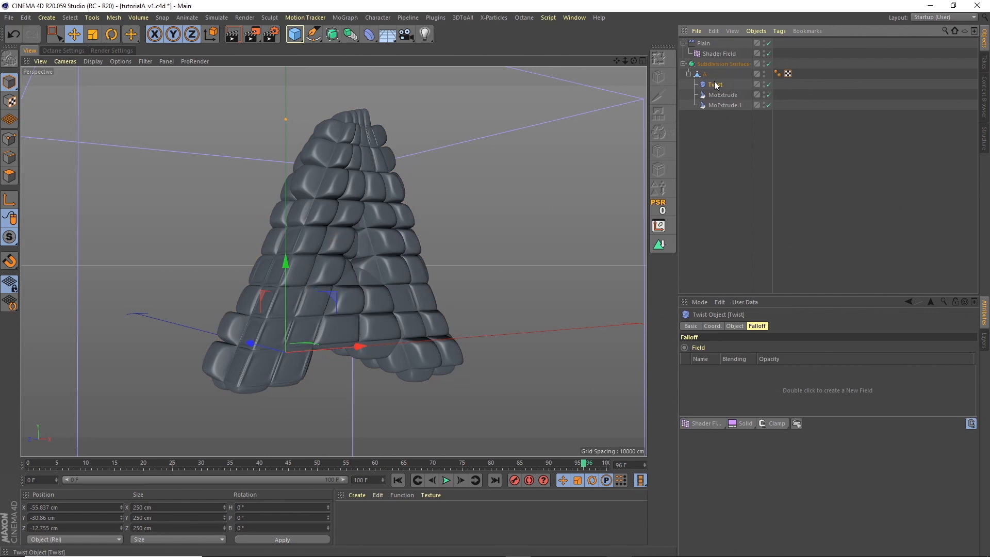
left_click(732, 326)
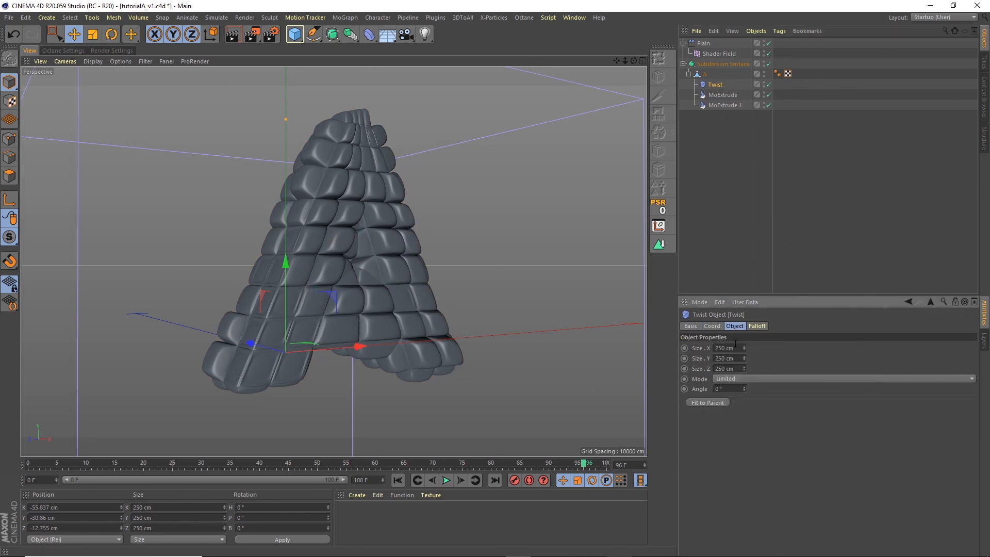
left_click(710, 403)
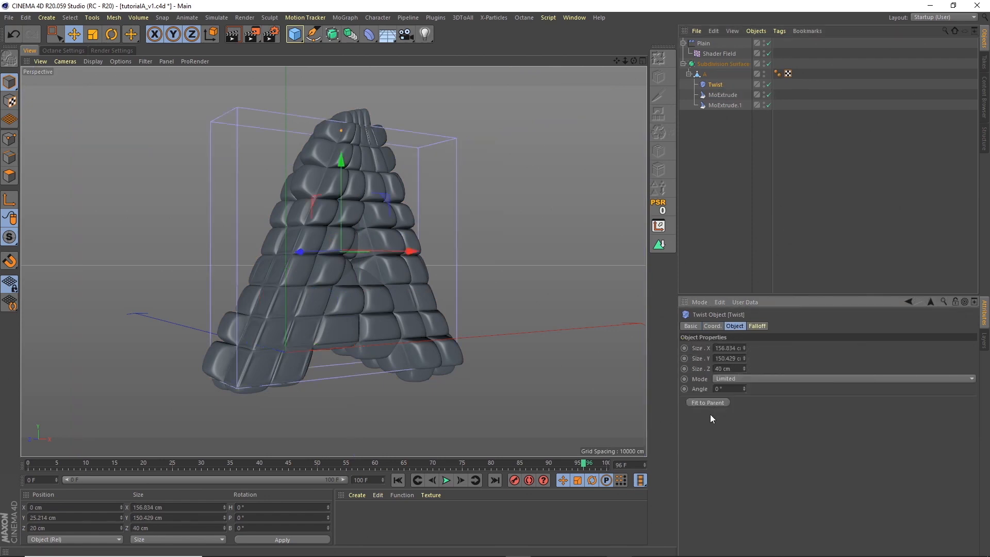
left_click(719, 85)
double_click(730, 349)
type("150")
key("Tab")
type("150")
key("Tab")
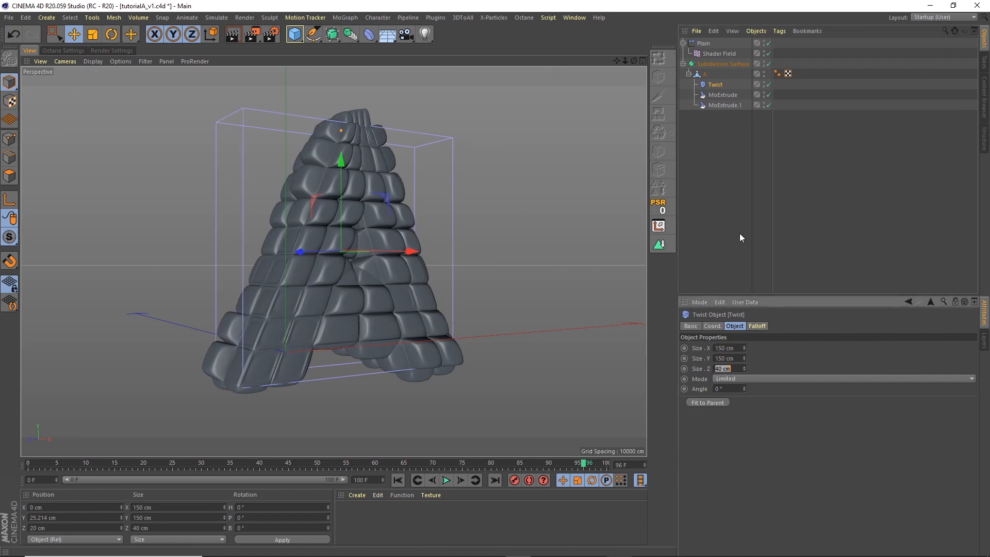
type("150")
key("Return")
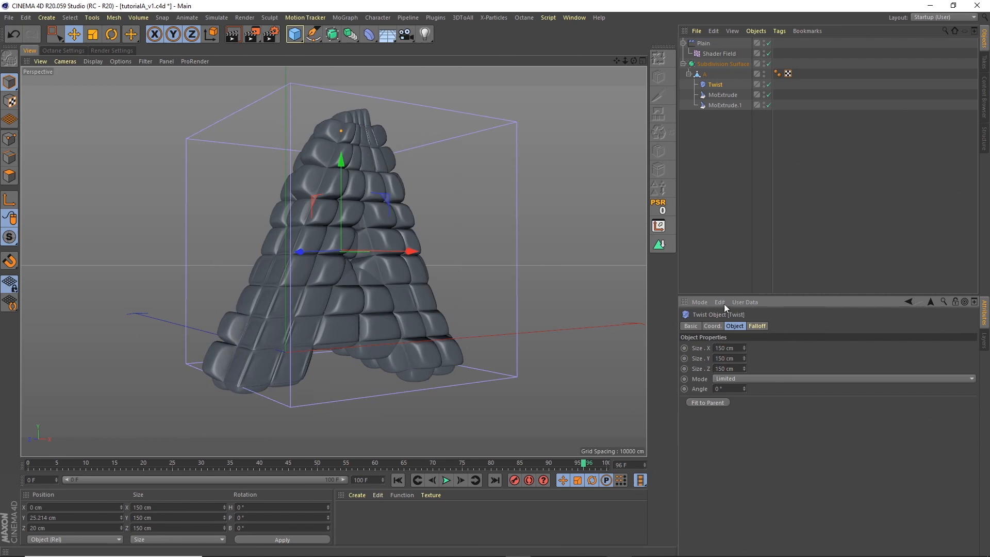
- Set the Twist deformer's mode to Unlimited and its angle to 20°
left_click(732, 380)
left_click(739, 408)
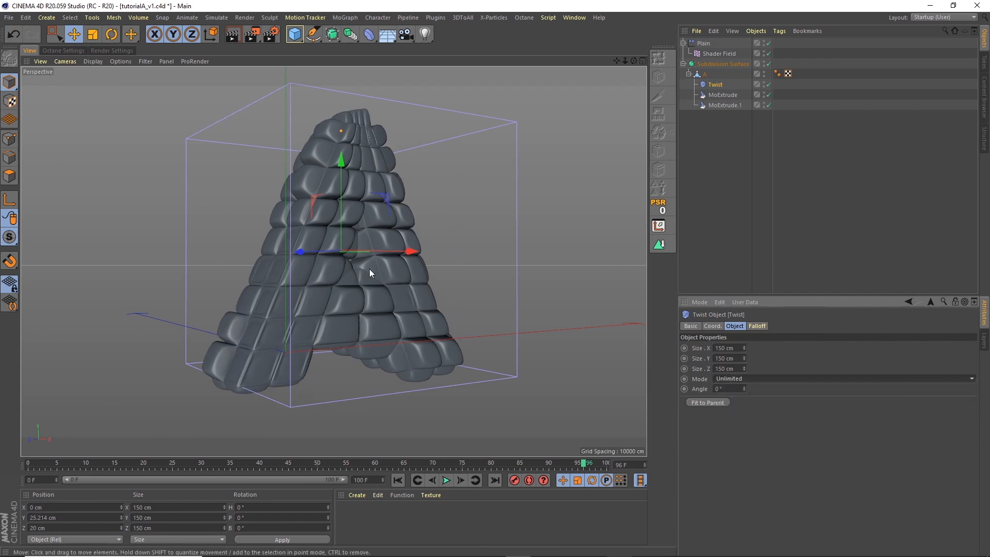
left_click_drag(726, 389, 685, 349)
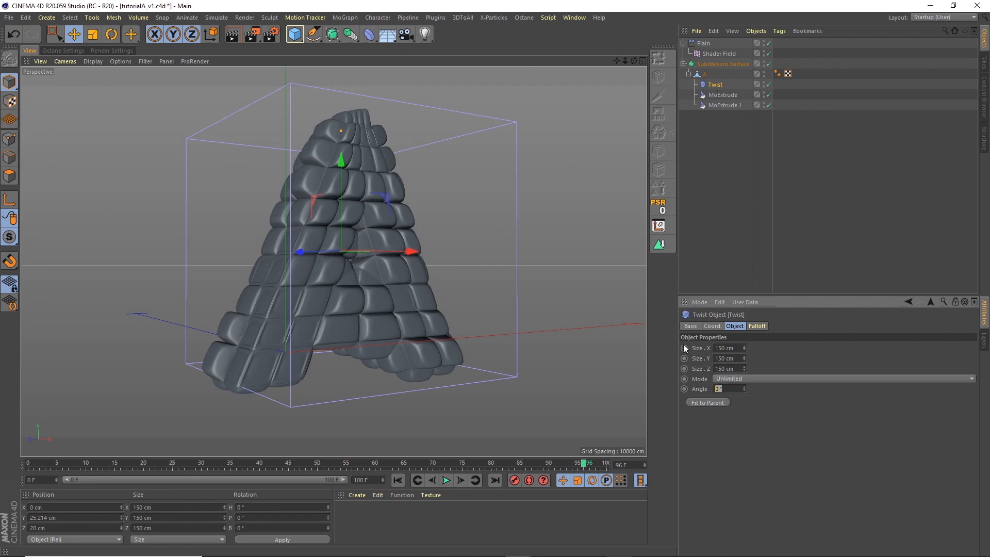
type("20")
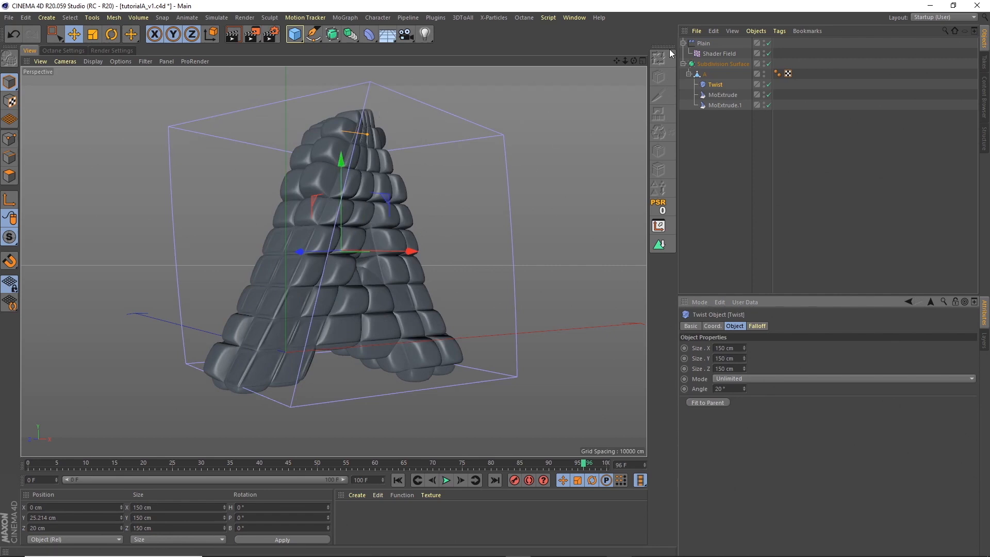
- Move the Twist out of the A object to above the Subdivision Surface and group both objects in a Null
left_click_drag(716, 84, 711, 58)
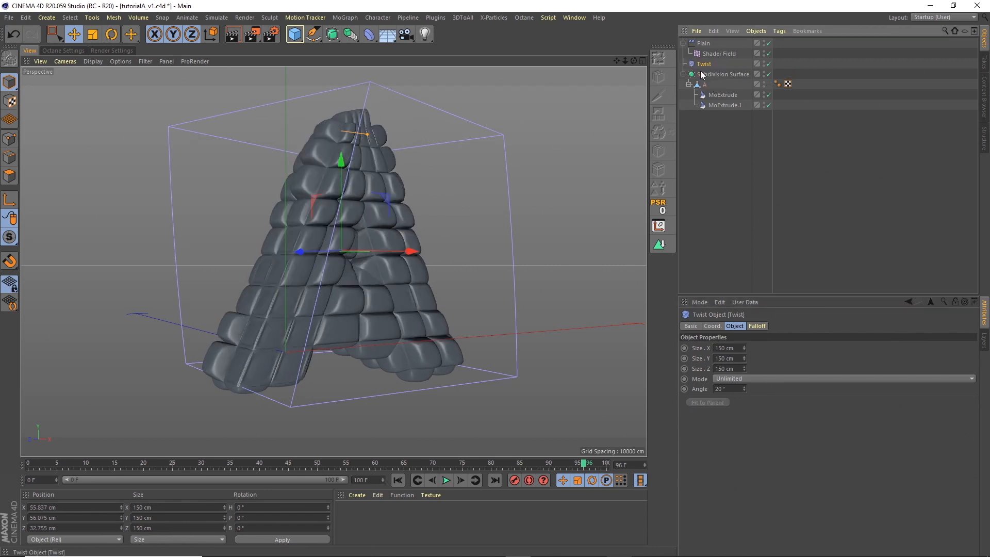
left_click(683, 74)
left_click(705, 72)
left_click(707, 64, "shift")
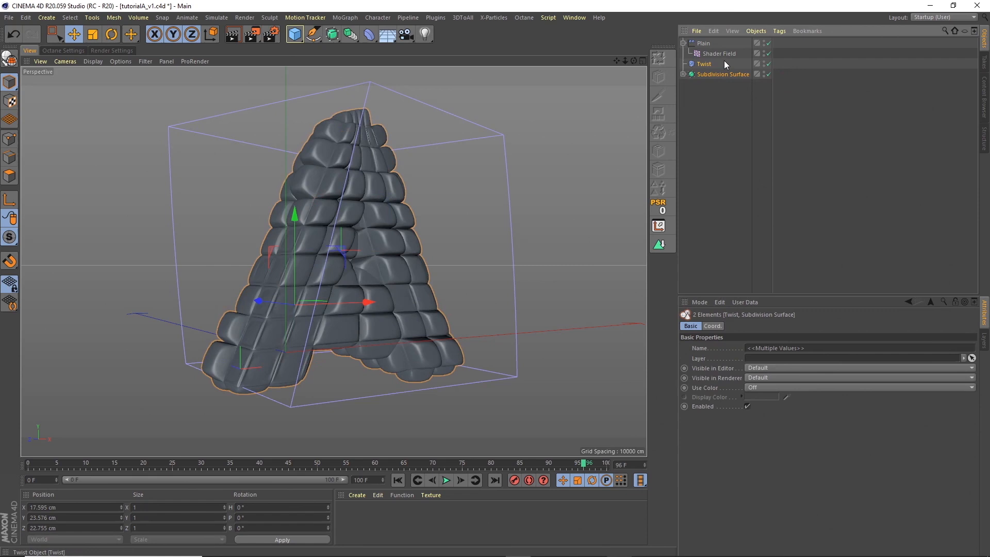
left_click(756, 31)
left_click(782, 162)
left_click(683, 63)
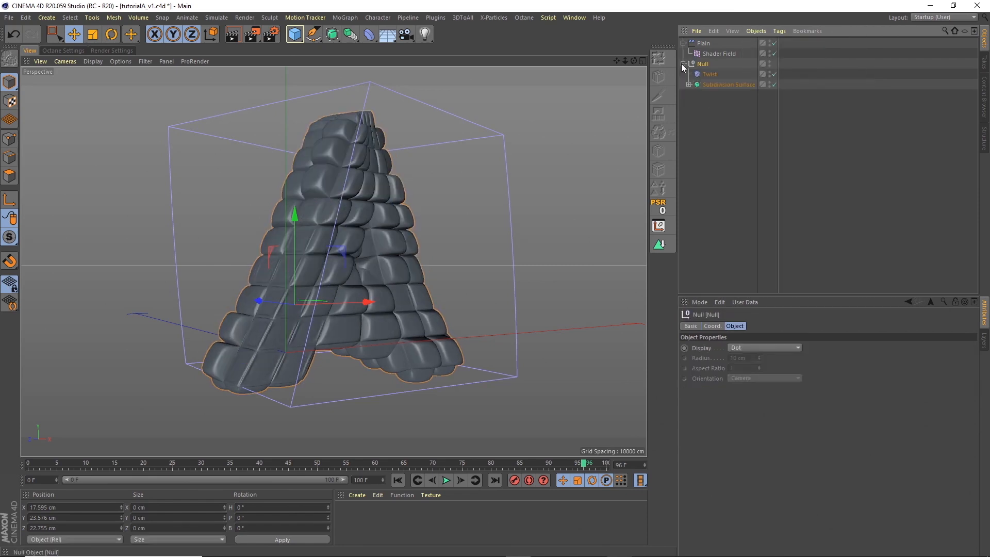
- Record a keyframe for the Twist deformer's coordinates at frame 0
left_click(710, 74)
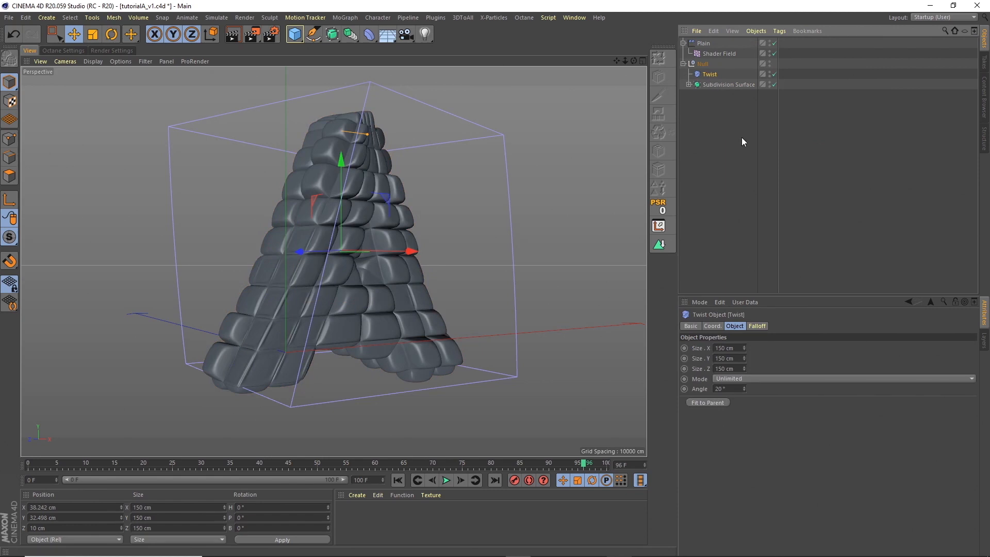
left_click(397, 480)
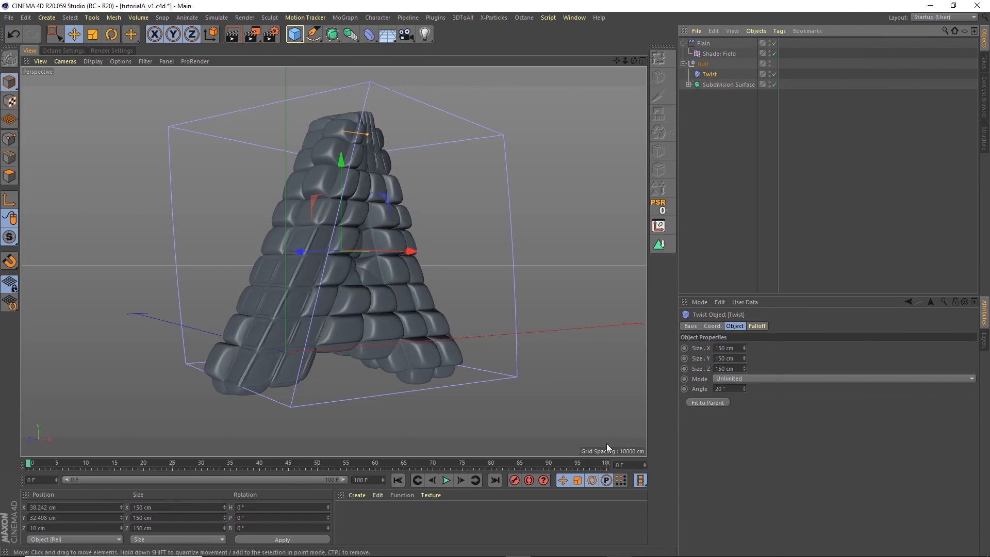
left_click(719, 327)
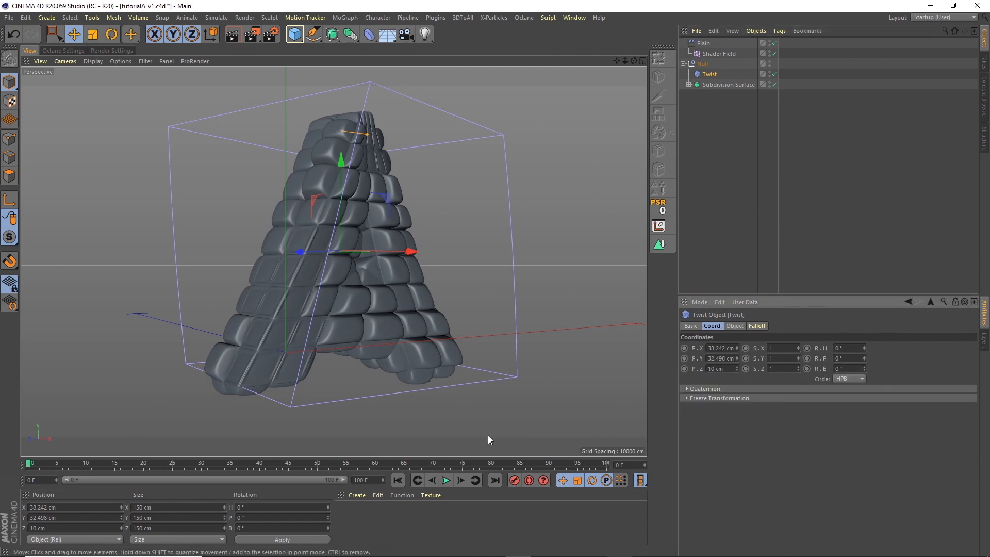
left_click(514, 481)
- Set the Twist deformer's B rotation to -360° at frame 100 and record a keyframe there
left_click_drag(573, 460, 641, 453)
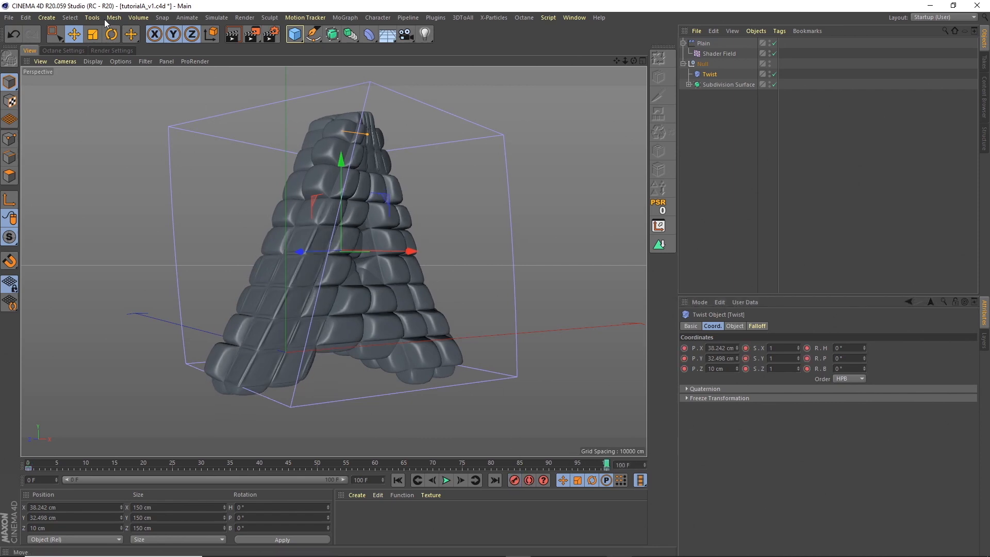
left_click(111, 34)
left_click_drag(307, 208, 331, 330)
left_click_drag(265, 528, 229, 523)
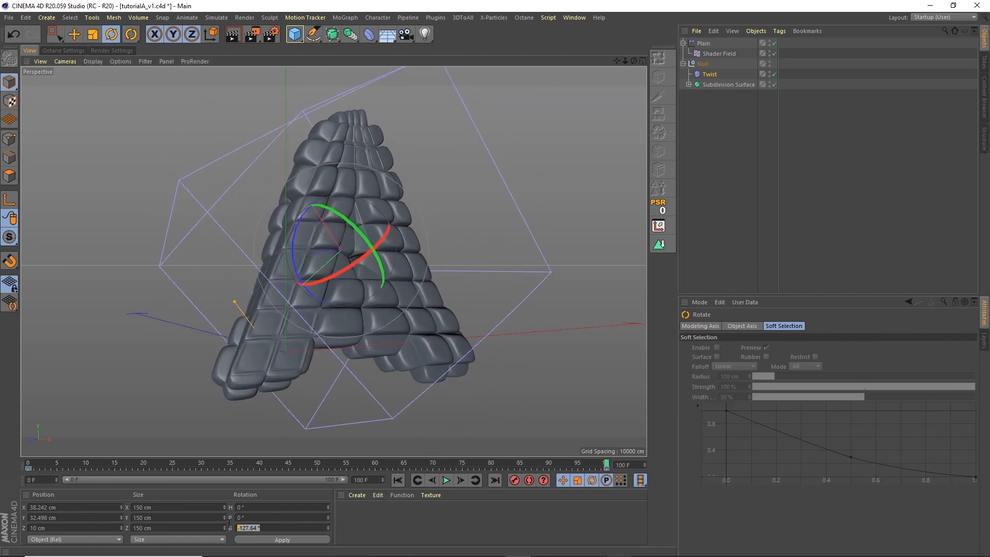
type("-360")
key("Return")
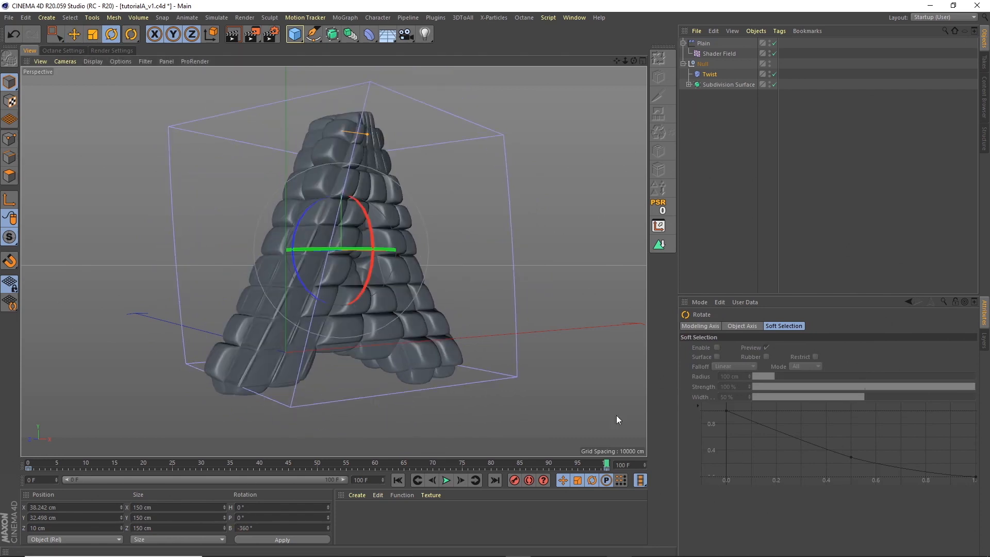
left_click(514, 480)
- Play the twist animation, turn off the Subdivision Surface during playback, and stop it
left_click(447, 480)
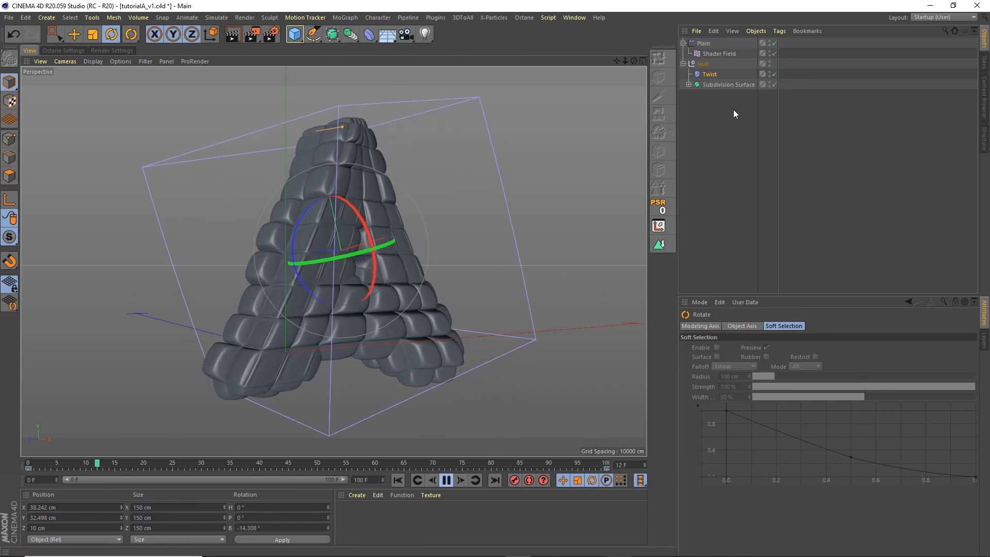
left_click(774, 85)
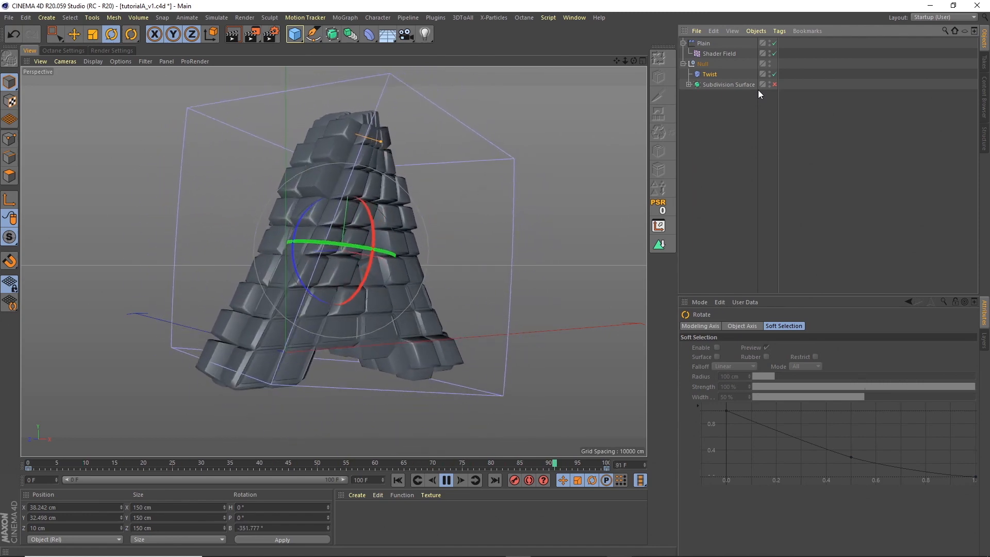
left_click(447, 480)
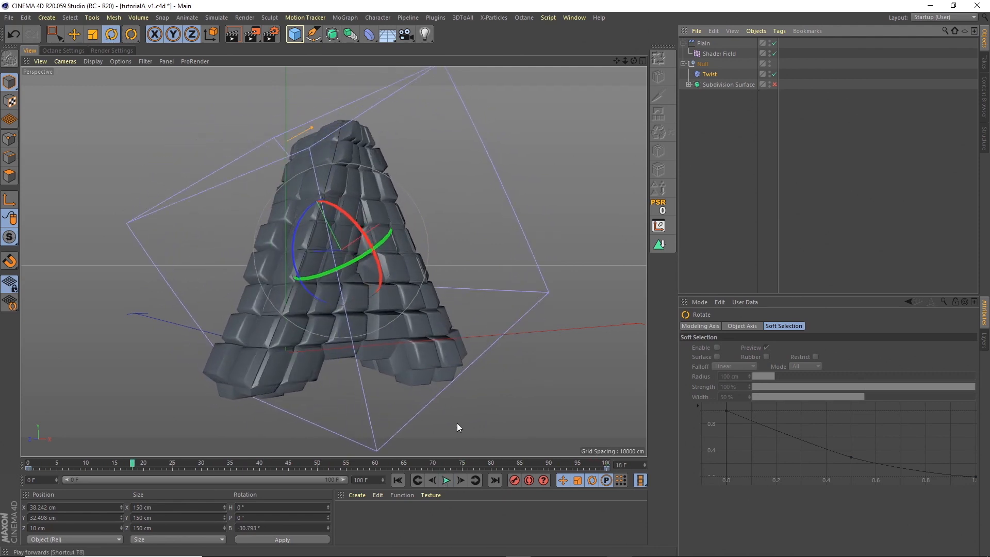
- Set the Twist deformer's keys to linear interpolation in the Dope Sheet and check the animation in playback
left_click(710, 75)
left_click(576, 18)
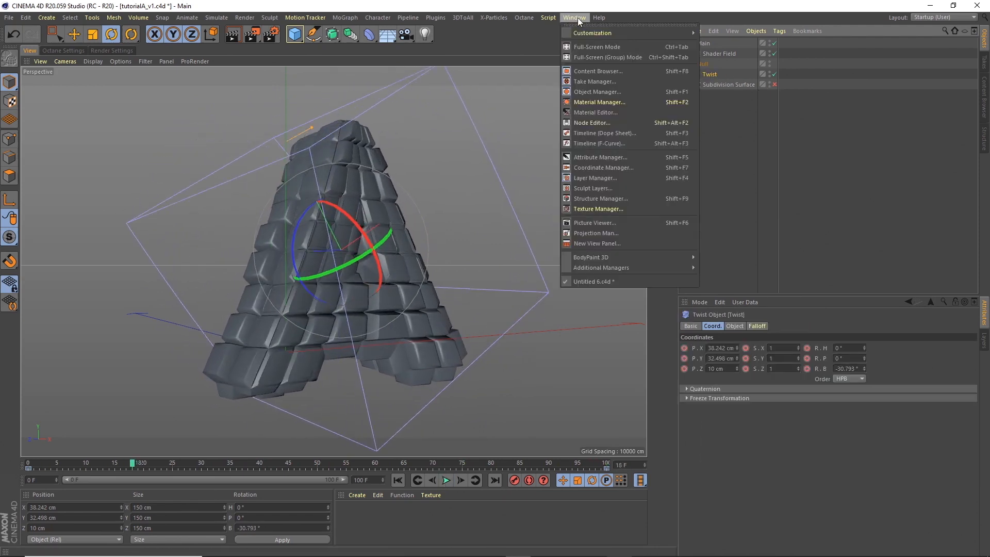
left_click(617, 130)
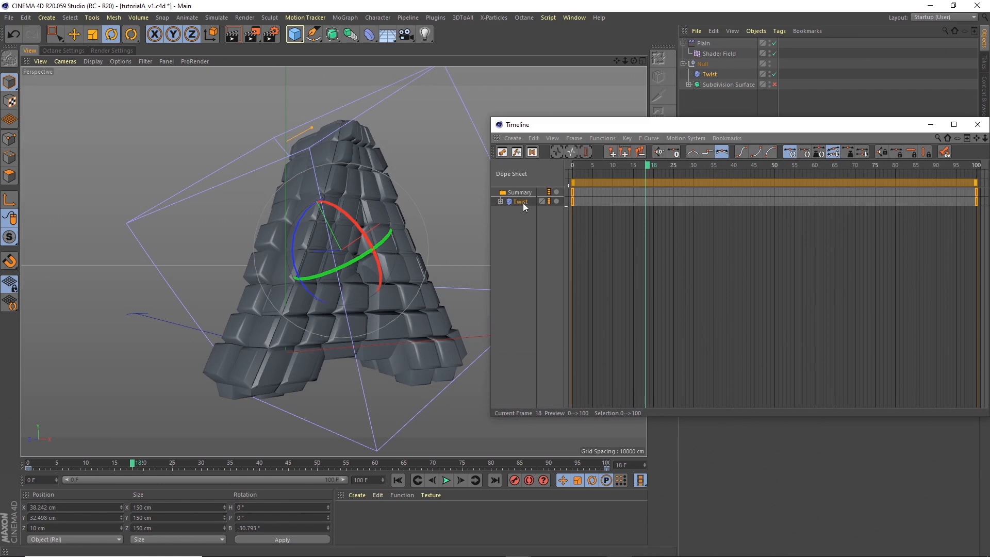
left_click(523, 202)
left_click(692, 152)
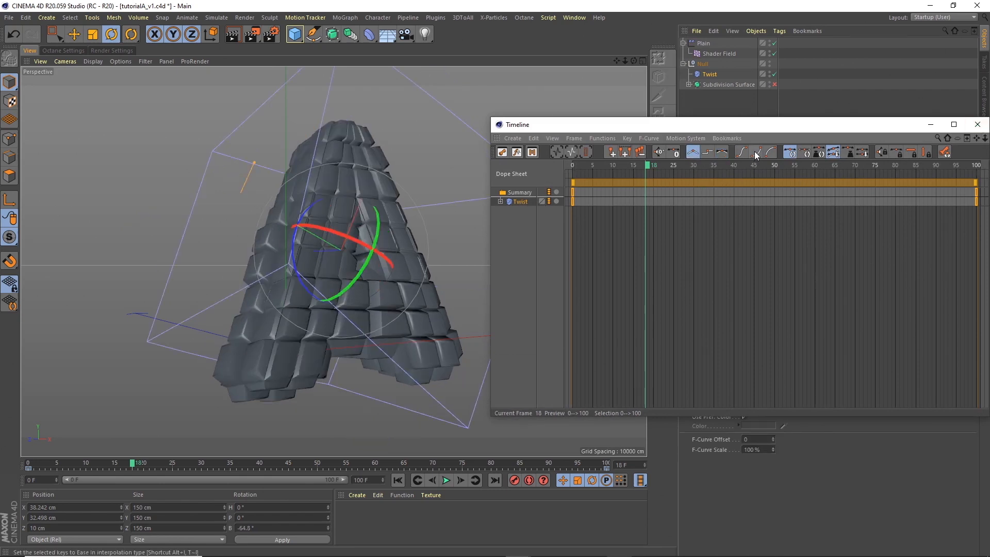
left_click(977, 124)
left_click(446, 480)
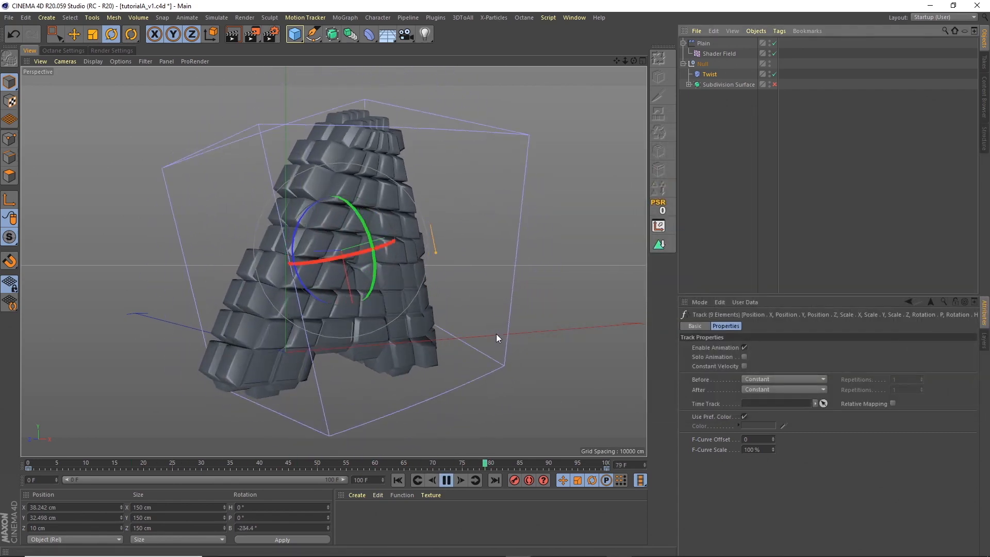
left_click(446, 480)
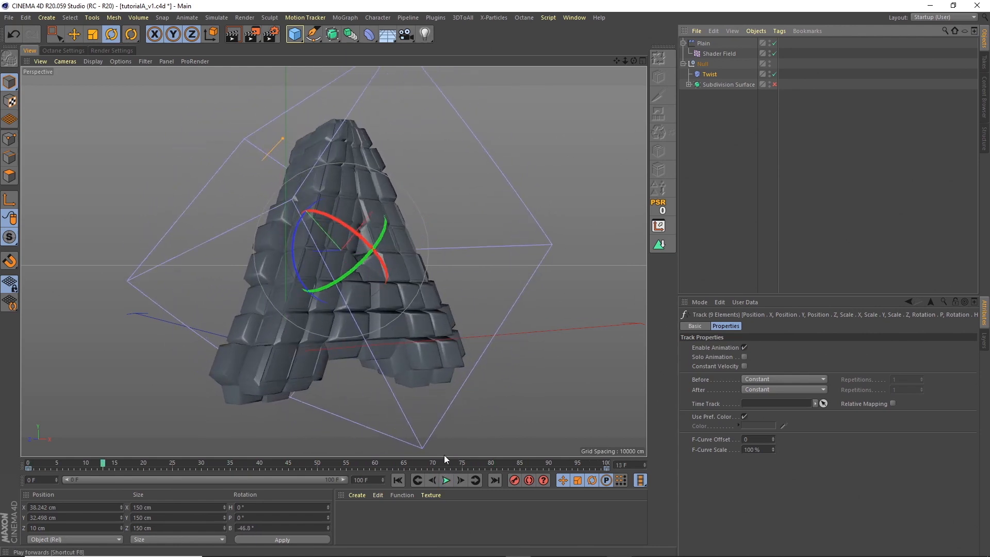
- Hide the Twist deformer in the editor view and return to frame 0
left_click(770, 72)
left_click(722, 229)
left_click(397, 480)
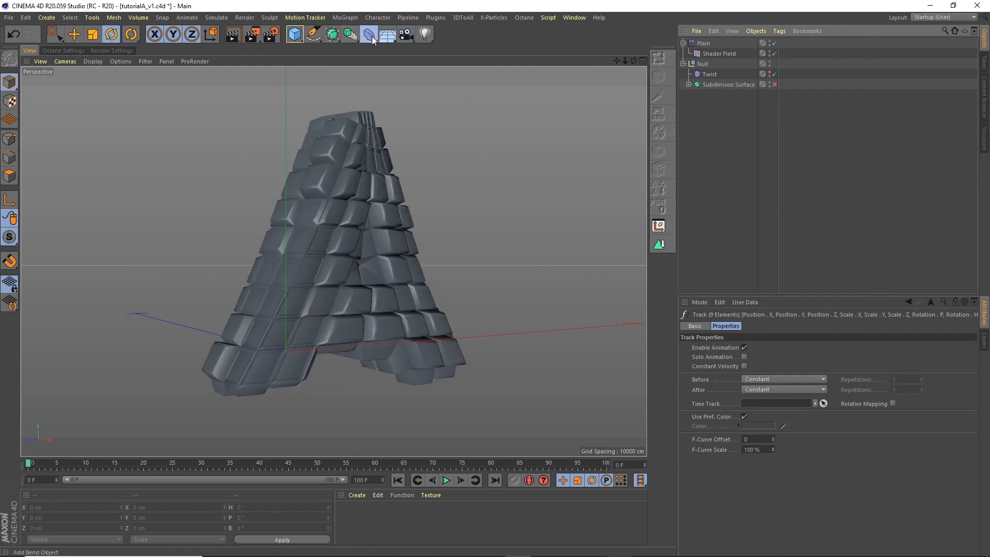
- Add a Bulge deformer as a child of the A object, above the MoExtrudes, and fit it to its parent
left_click(371, 37)
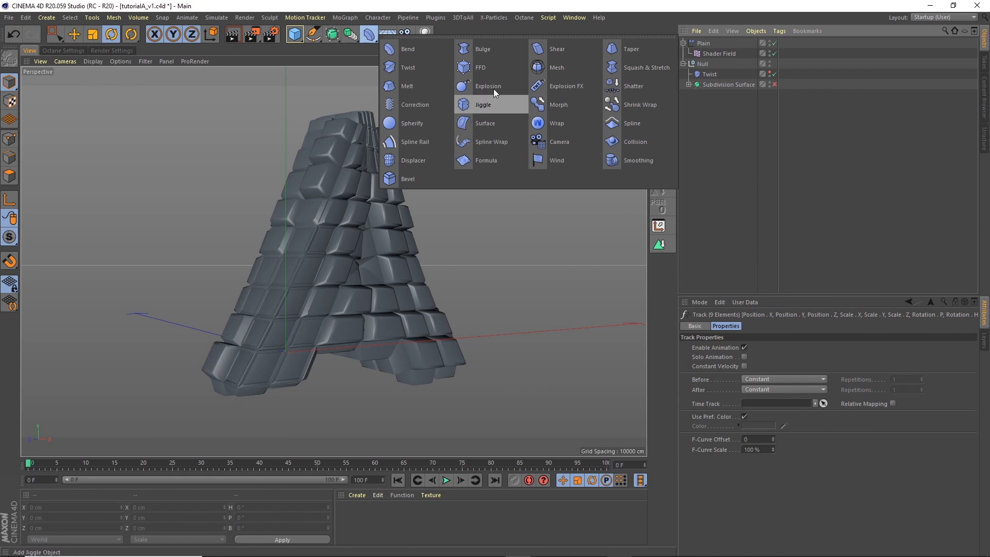
left_click(484, 47)
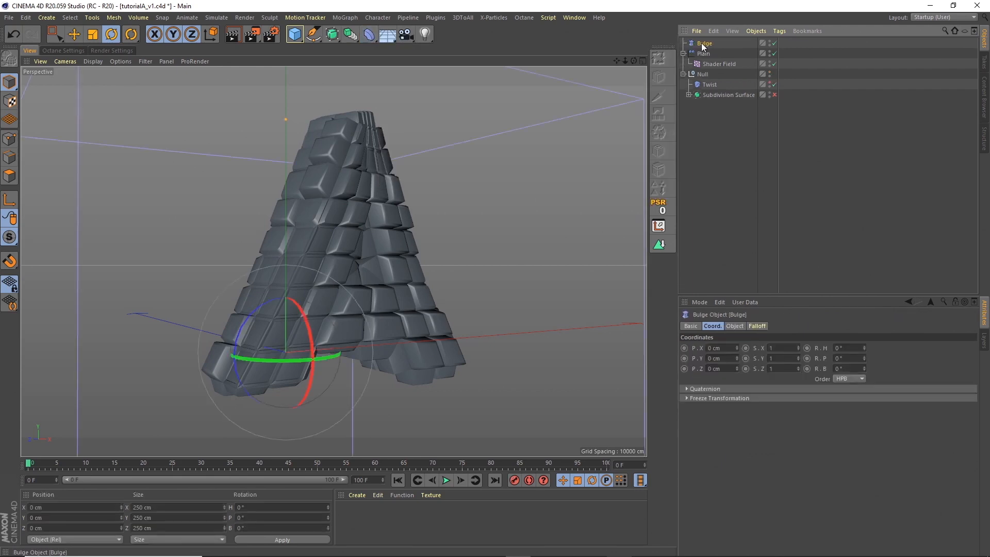
left_click(689, 95)
left_click_drag(702, 45, 722, 108)
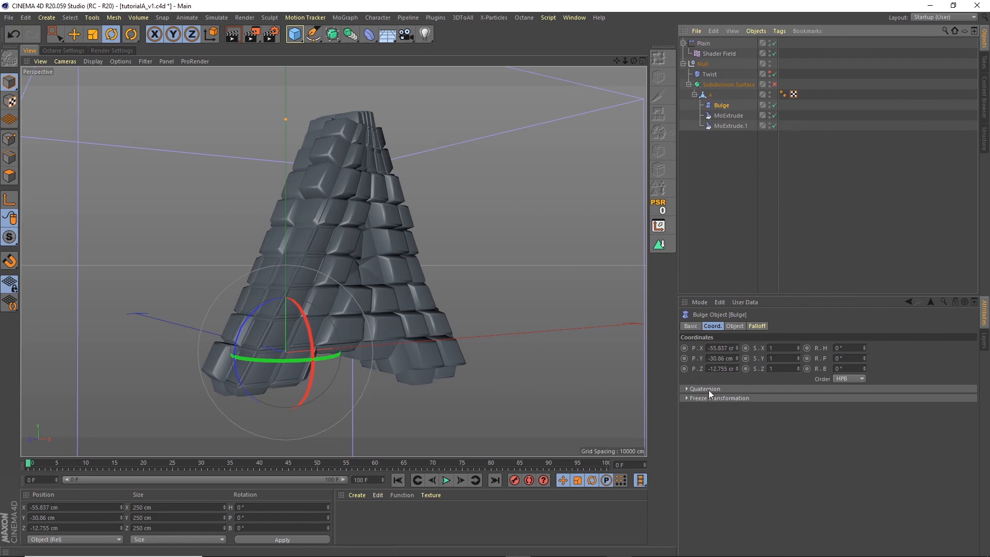
left_click(738, 327)
left_click(704, 422)
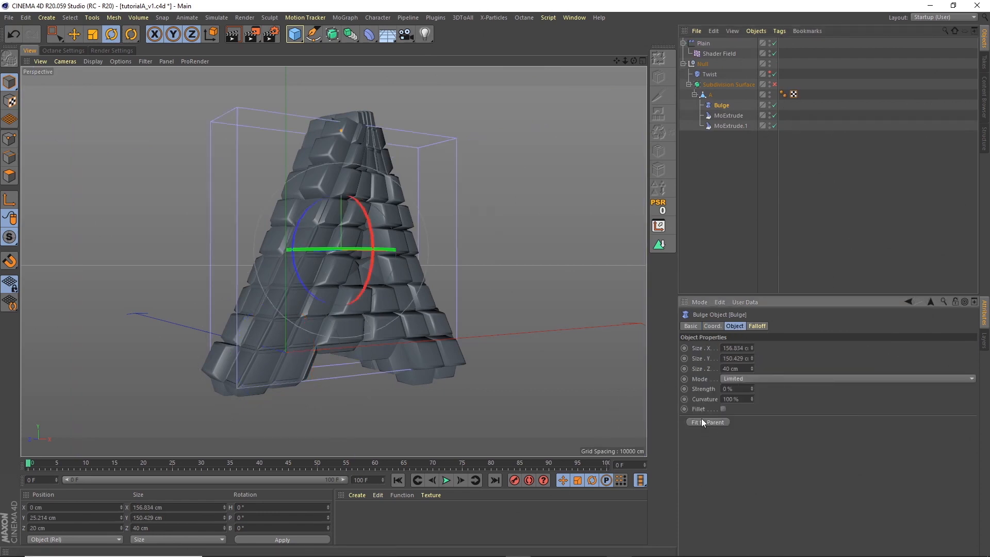
- Move the Bulge deformer out of the A object to just below Twist, and record its keys at frames 0 and 100
left_click(710, 74)
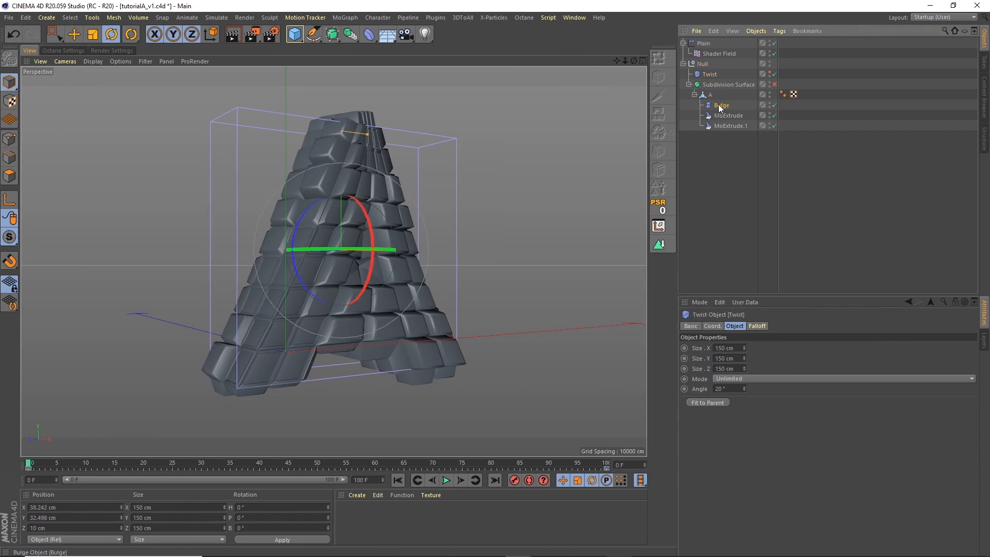
left_click_drag(712, 76, 714, 79)
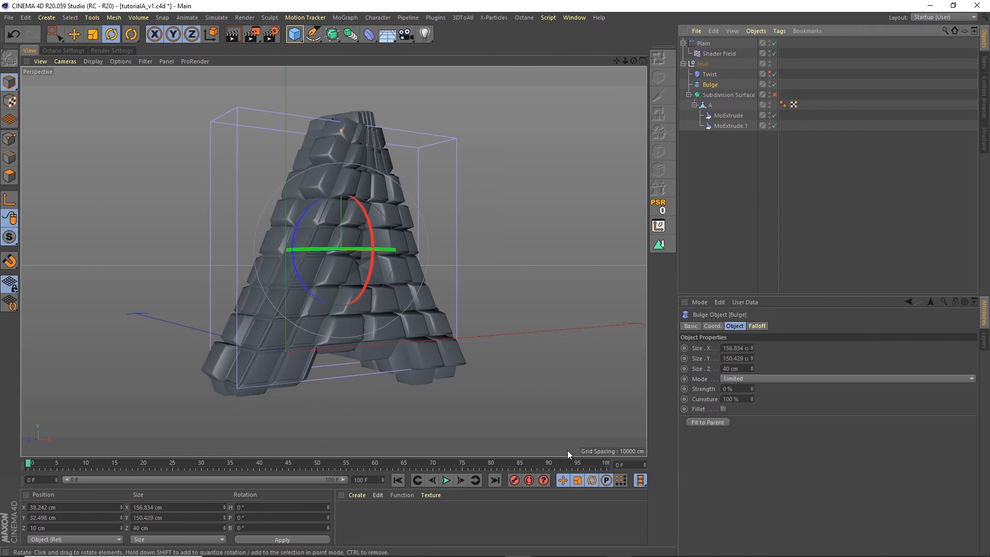
left_click(532, 482)
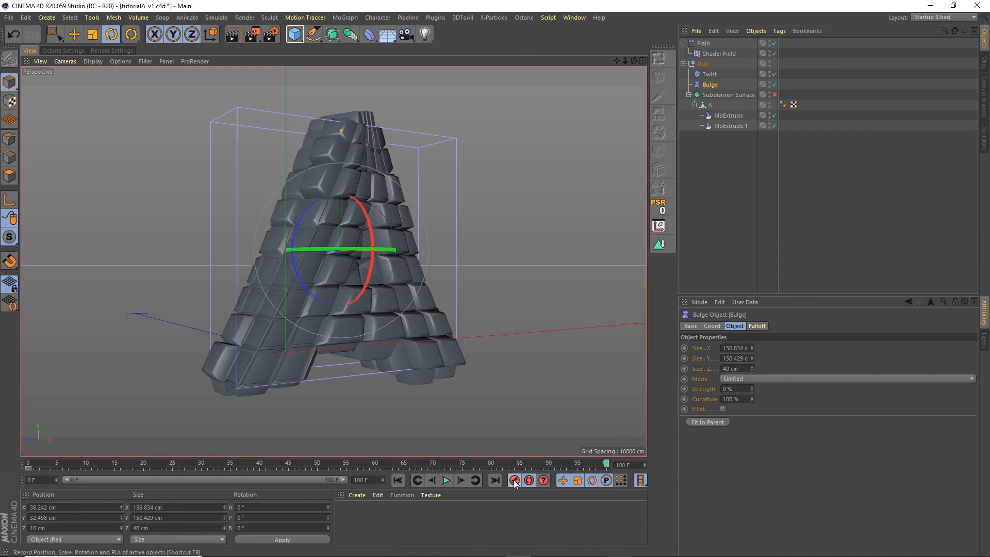
- Set the Bulge deformer's strength to 20% at frame 50 and play the animation
left_click_drag(605, 465, 320, 469)
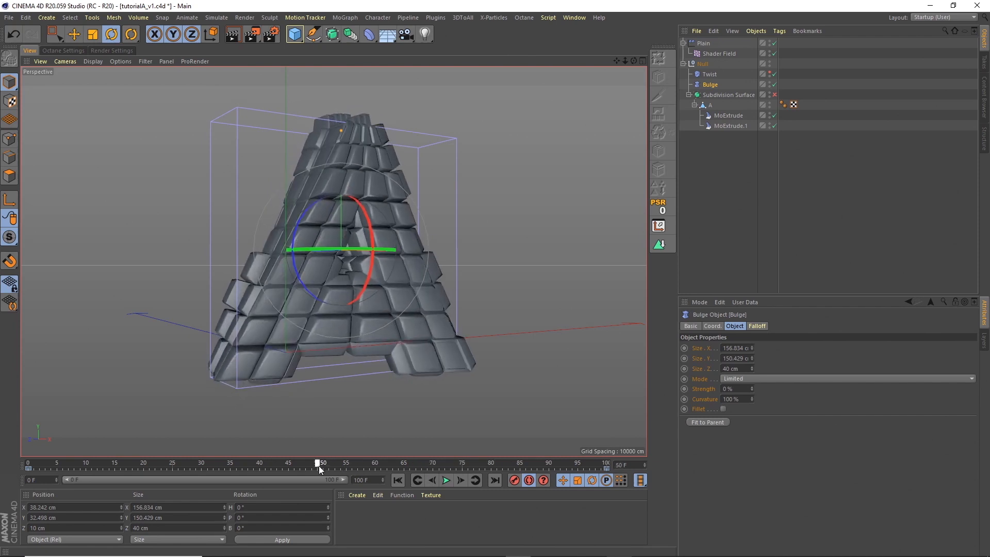
left_click(737, 389)
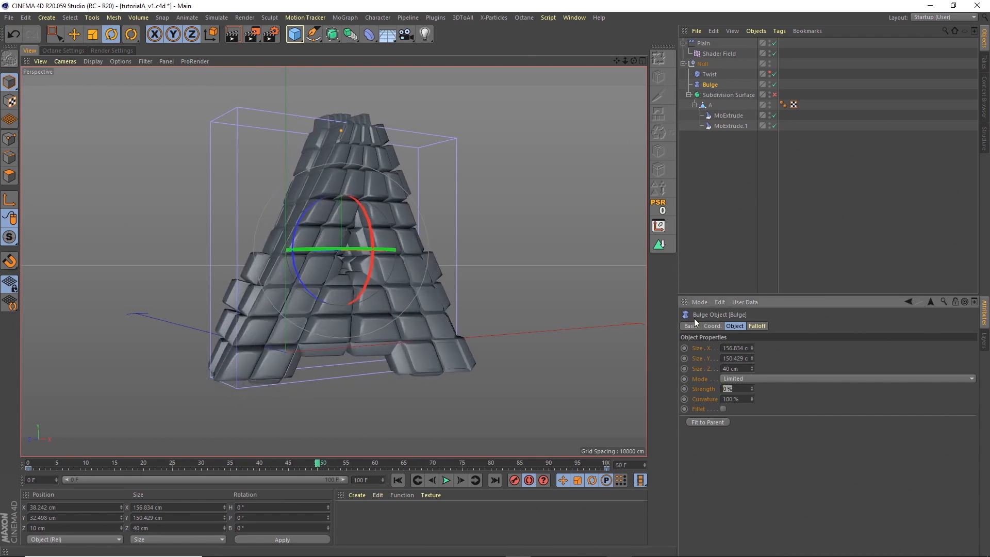
key("Return")
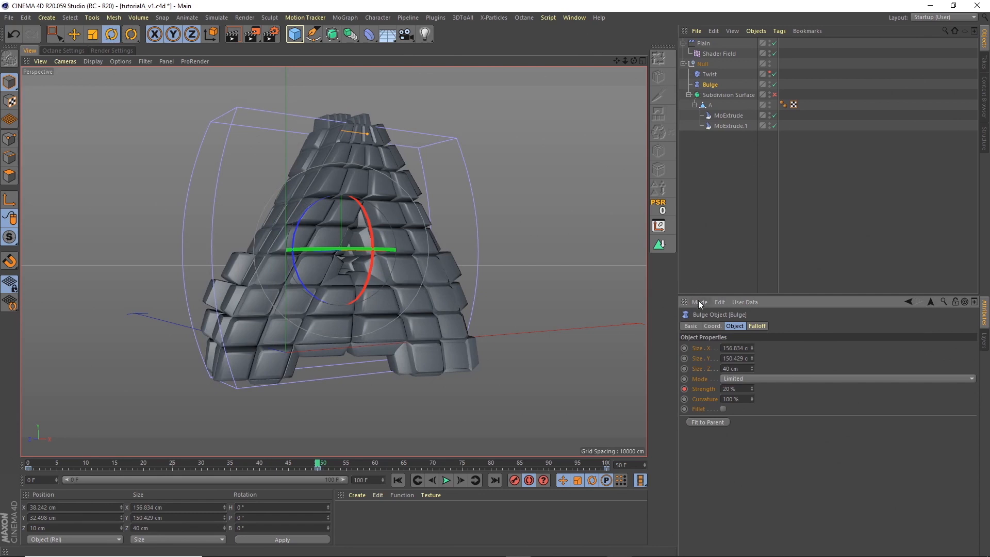
left_click(713, 233)
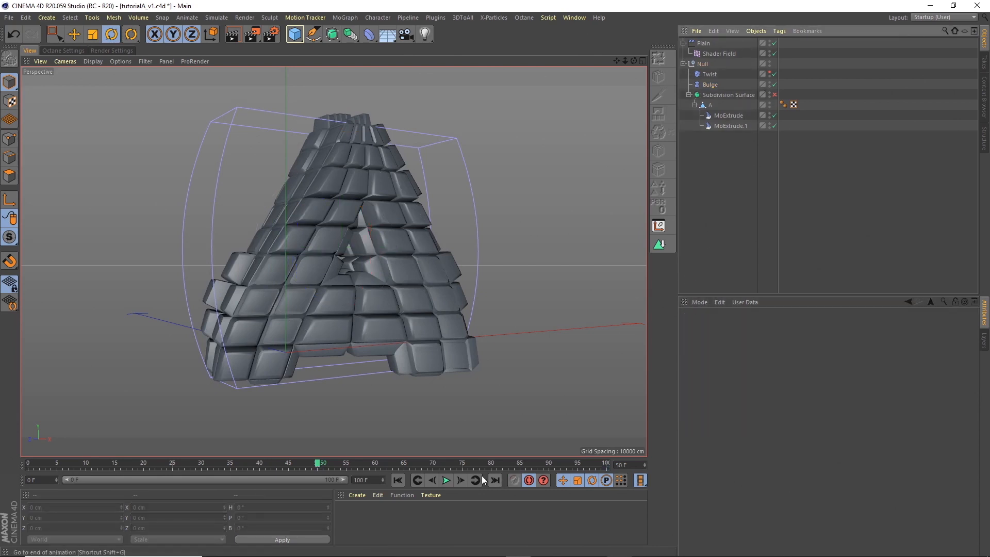
left_click(446, 480)
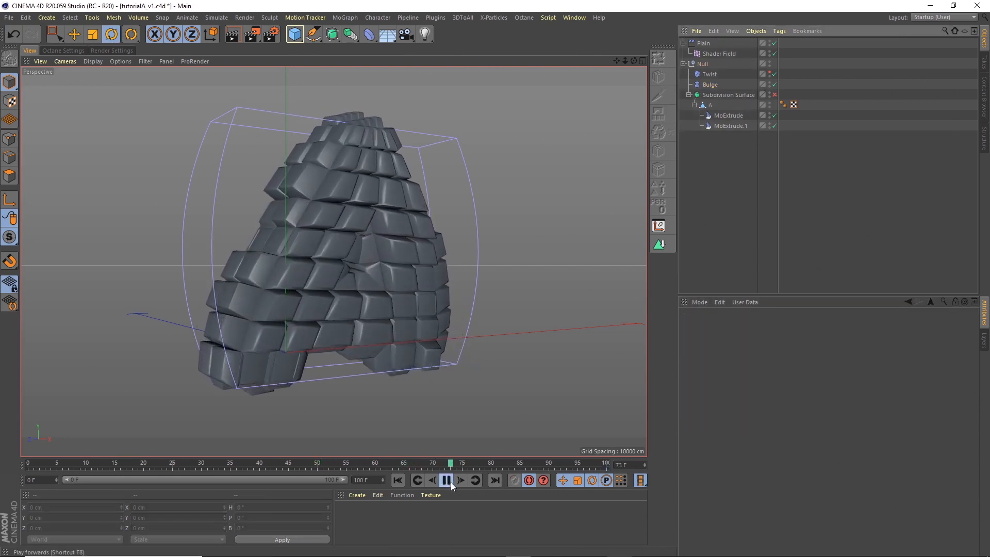
- Stop the playback and set the Bulge deformer's strength to 0% at frame 100
left_click(717, 84)
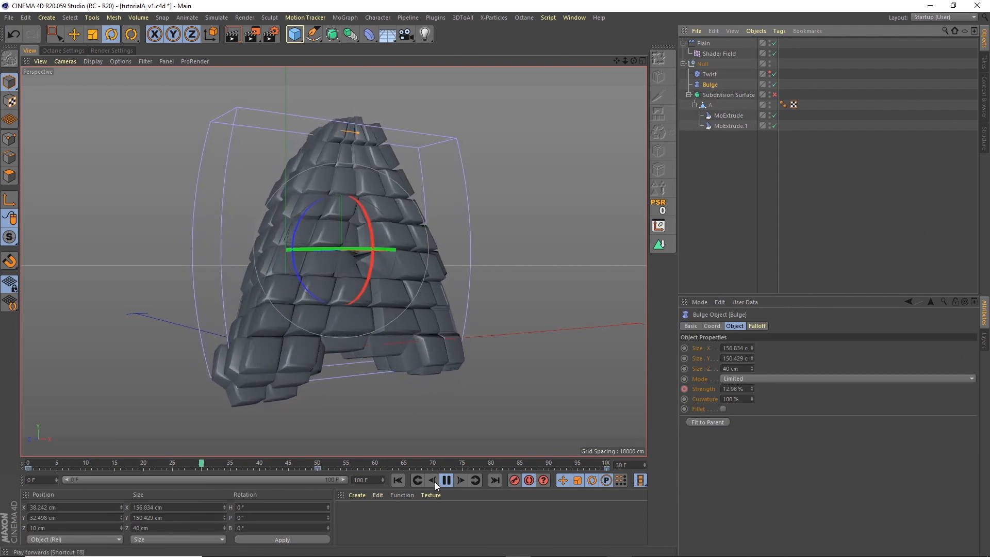
left_click_drag(454, 461, 623, 446)
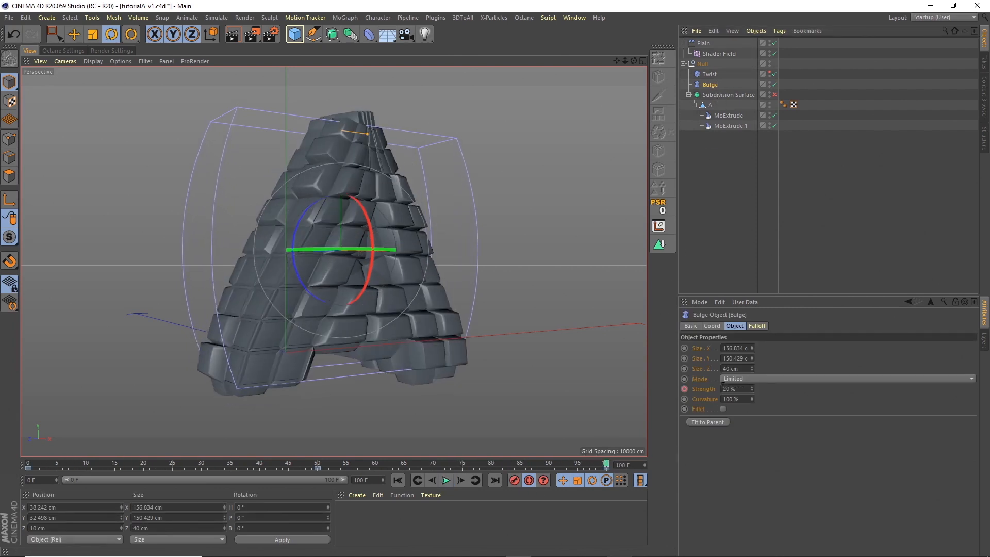
left_click_drag(737, 389, 658, 331)
type("0")
key("Return")
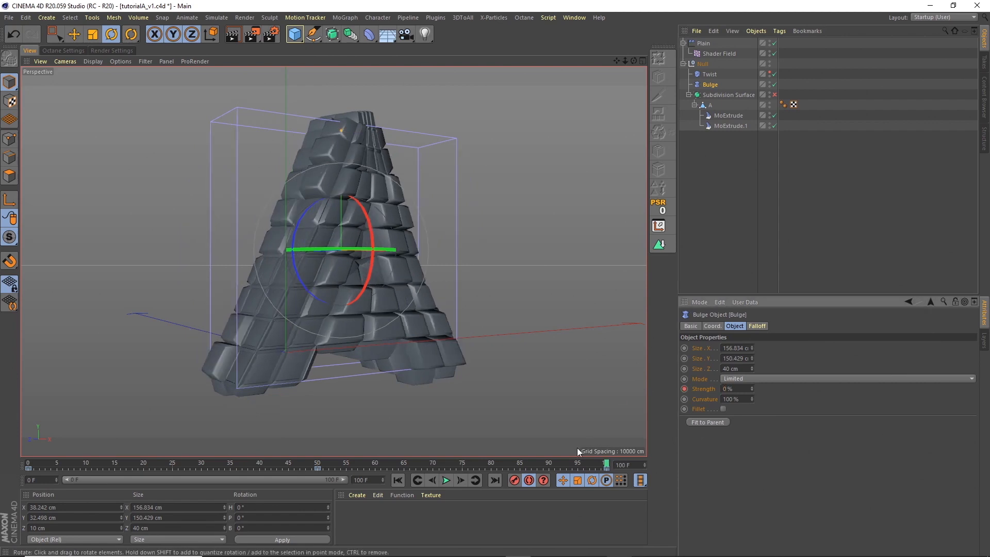
- Check the bulge animation in playback, stop it, and turn the Subdivision Surface back on
left_click(712, 206)
left_click(775, 95)
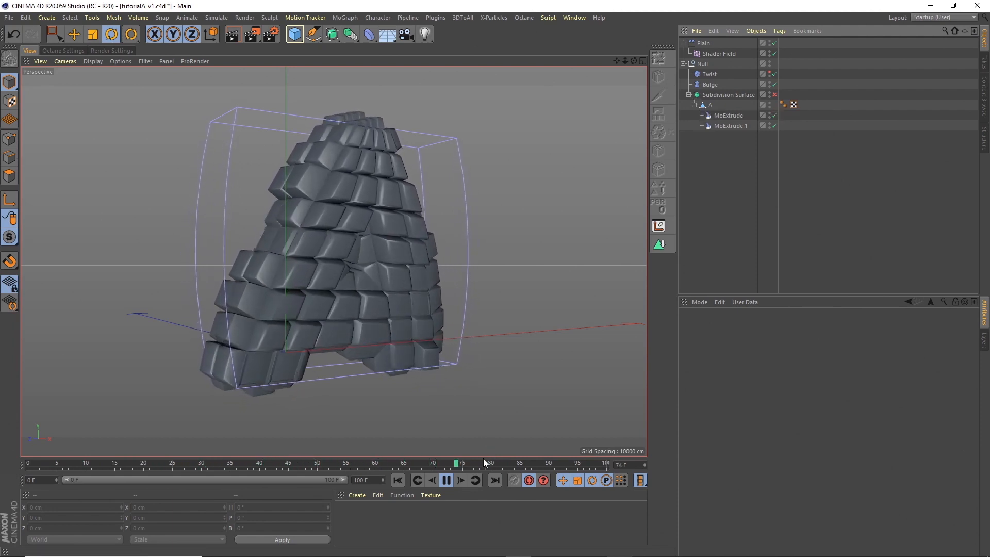
left_click(447, 480)
left_click(774, 95)
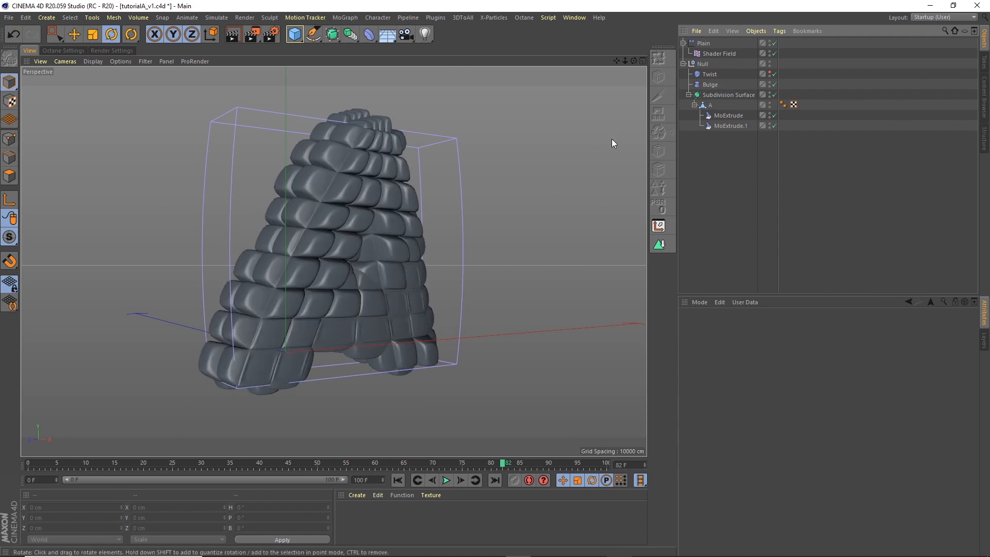
- Add a Spherify deformer, fit it to the A object, and place it just below Bulge in the Null
left_click(369, 34)
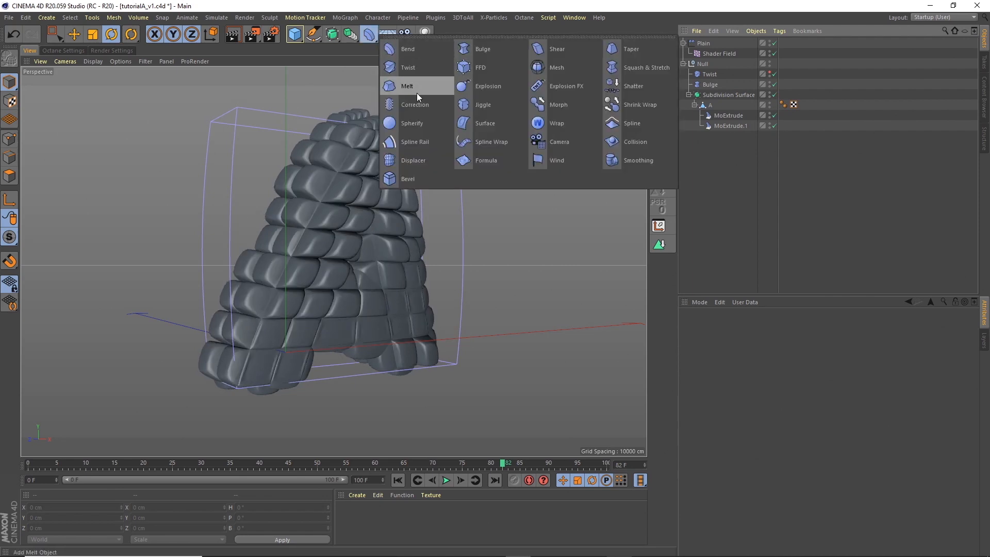
left_click(403, 121)
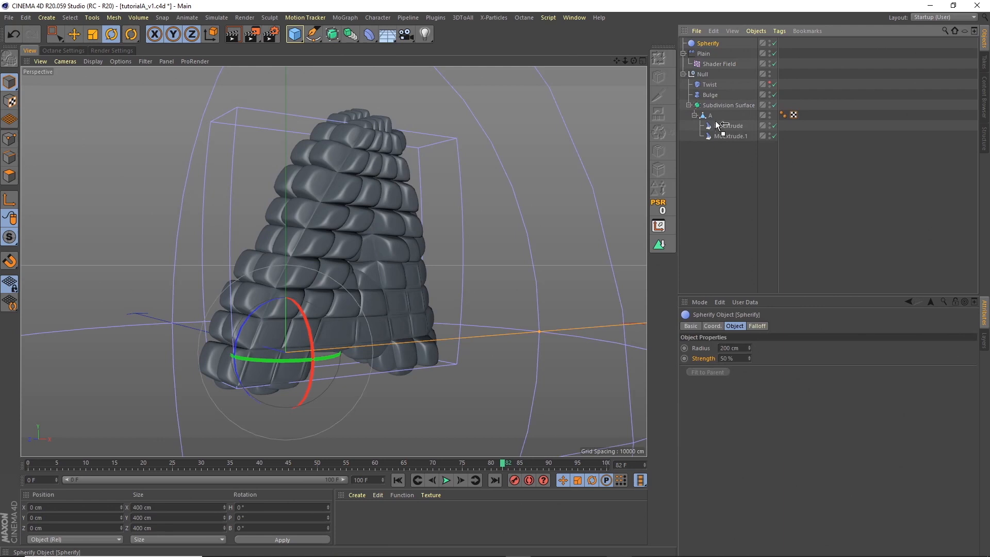
left_click_drag(719, 125, 720, 124)
left_click(708, 373)
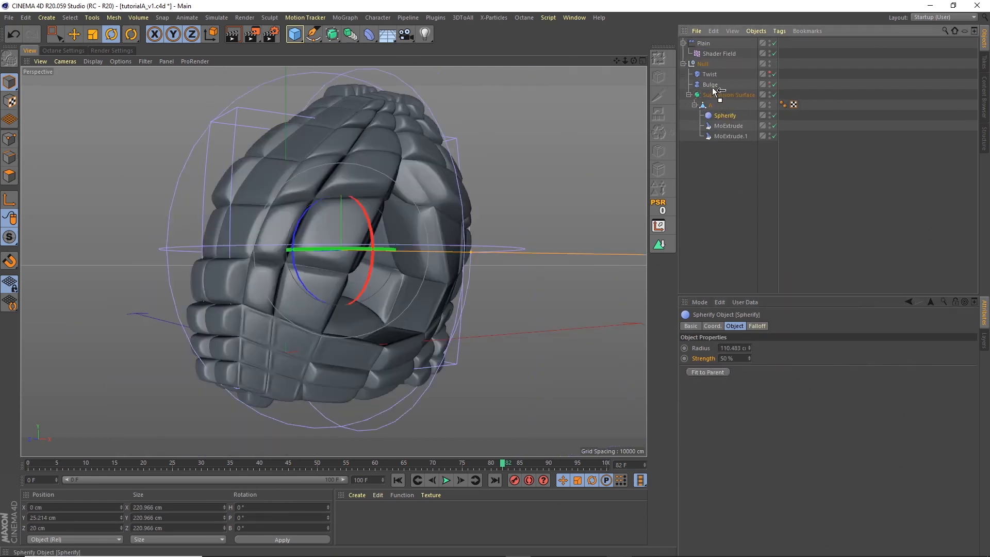
left_click_drag(713, 92, 714, 95)
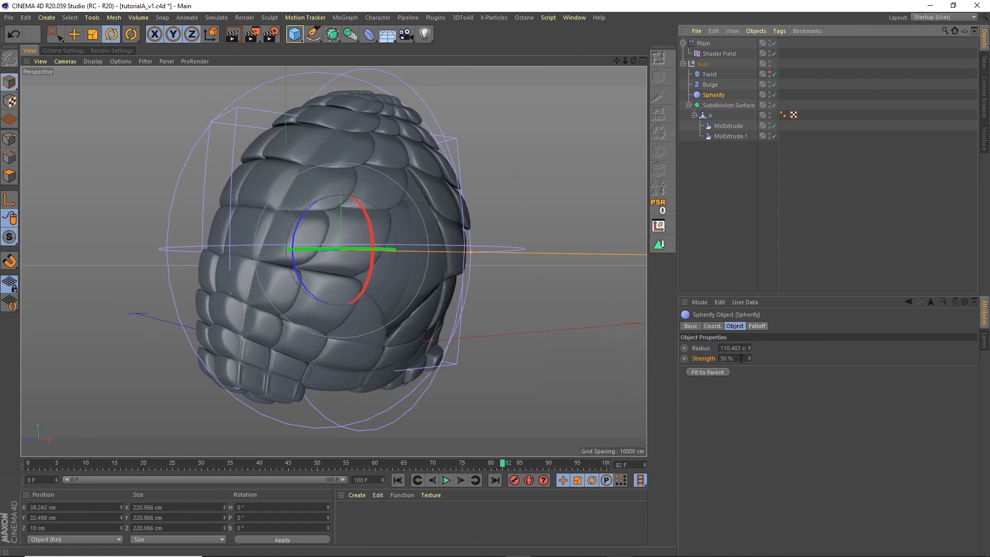
- Set the Spherify strength to 5% and compare the letter with the deformer off and on
left_click_drag(741, 359, 687, 306)
type("5")
key("Return")
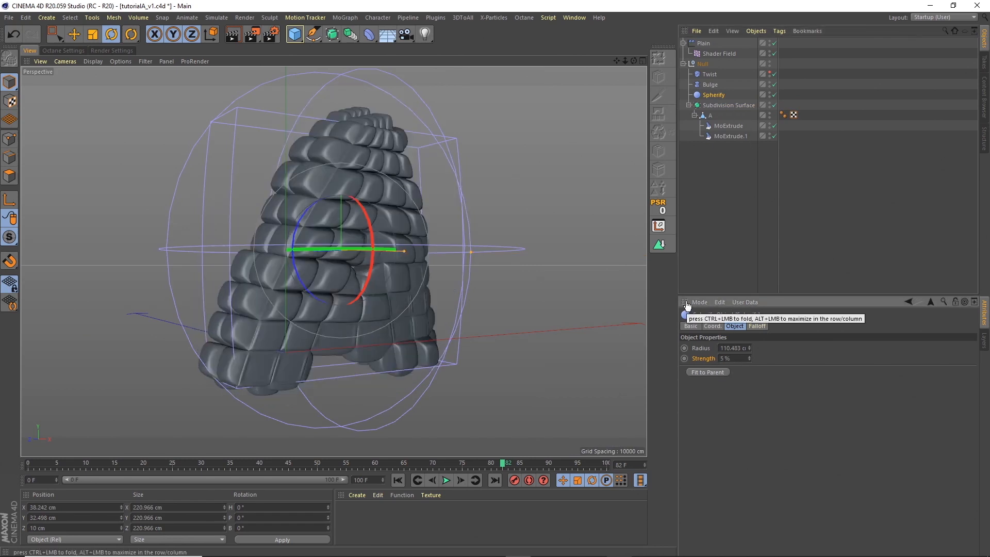
left_click(773, 95)
left_click(774, 95)
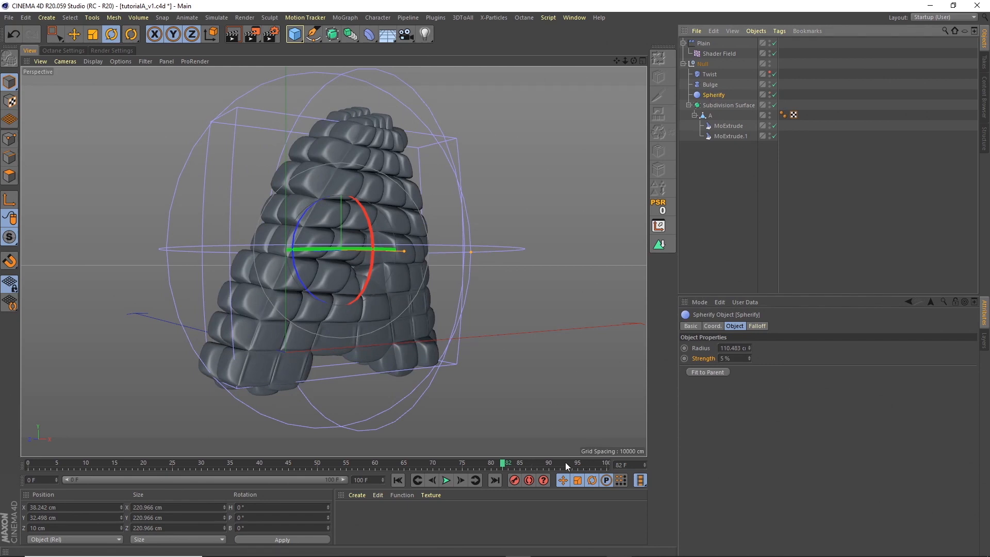
- Keyframe the Spherify strength of 5% at frames 100 and 0
left_click(606, 463)
left_click(685, 359)
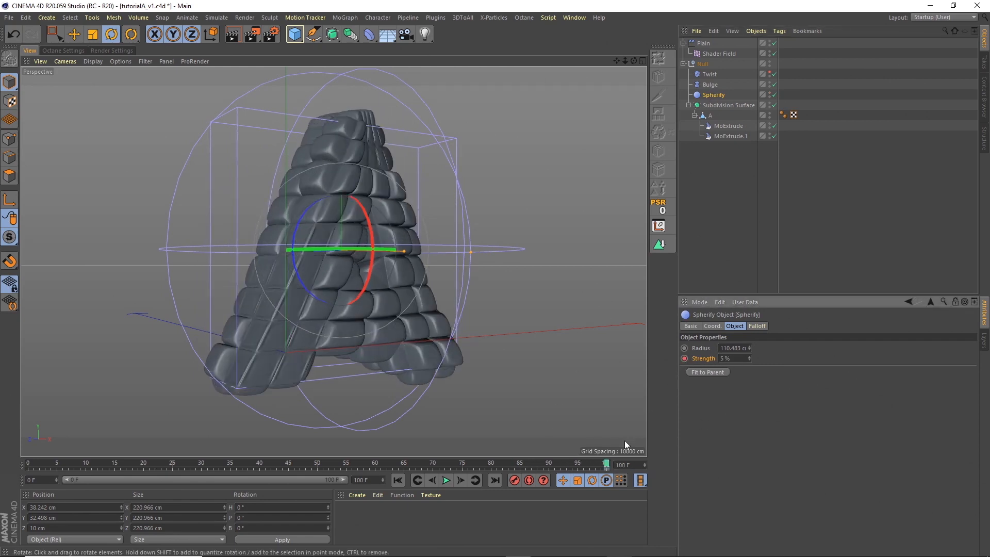
left_click_drag(295, 464, 27, 467)
left_click(685, 359)
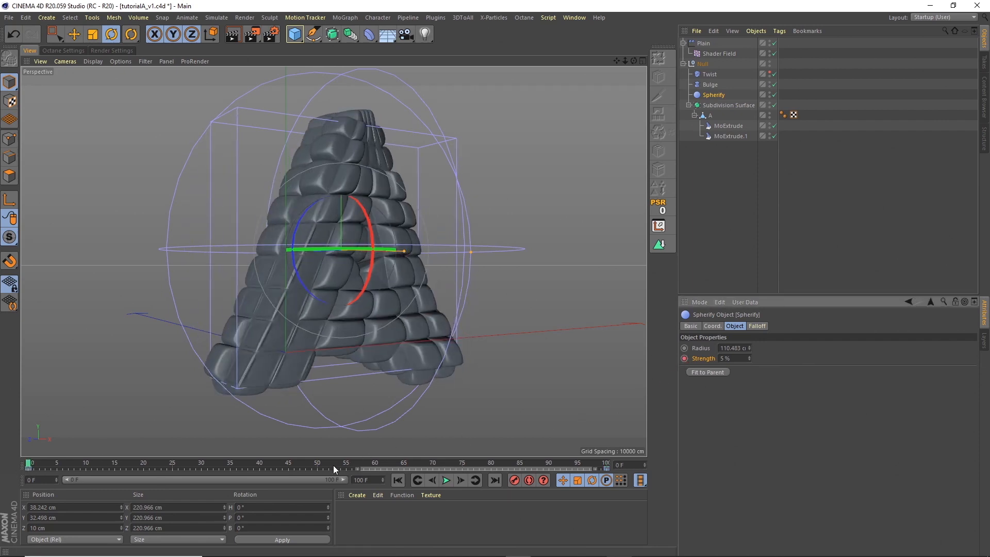
- Set the Spherify strength to 10% at frame 50 and keyframe it
left_click(320, 465)
left_click(726, 359)
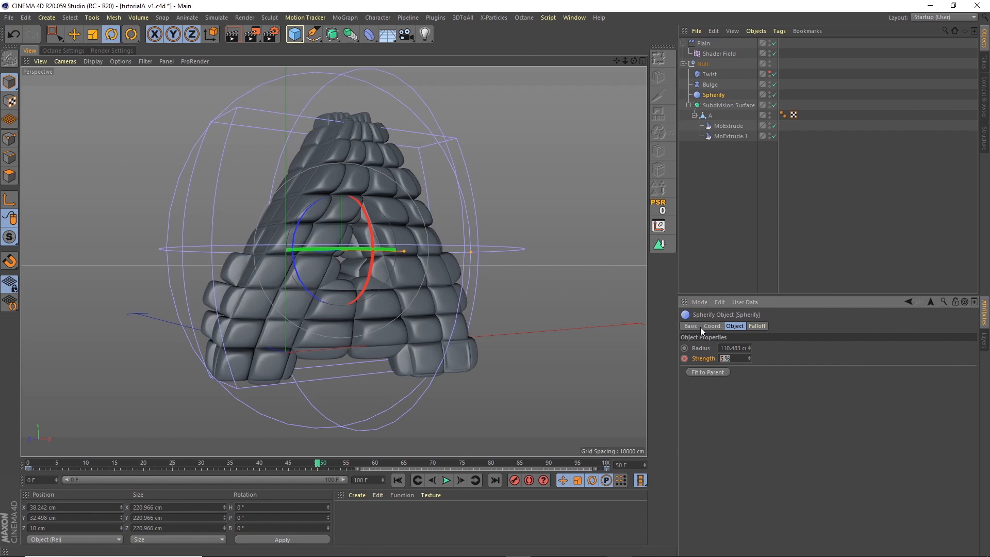
type("10")
key("Return")
left_click(684, 359, "ctrl")
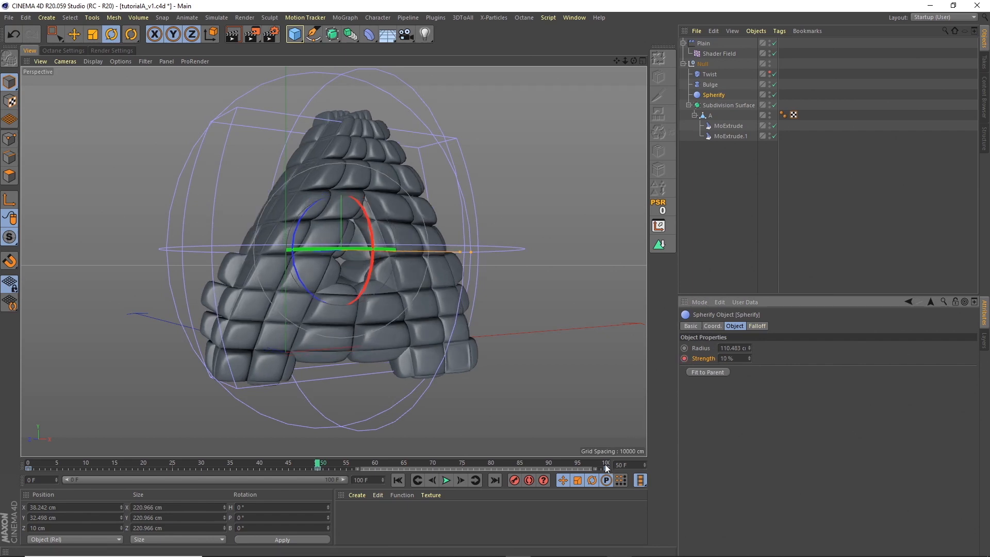
- Play the animation with the combined deformers and turn off the Subdivision Surface during playback
left_click(608, 465)
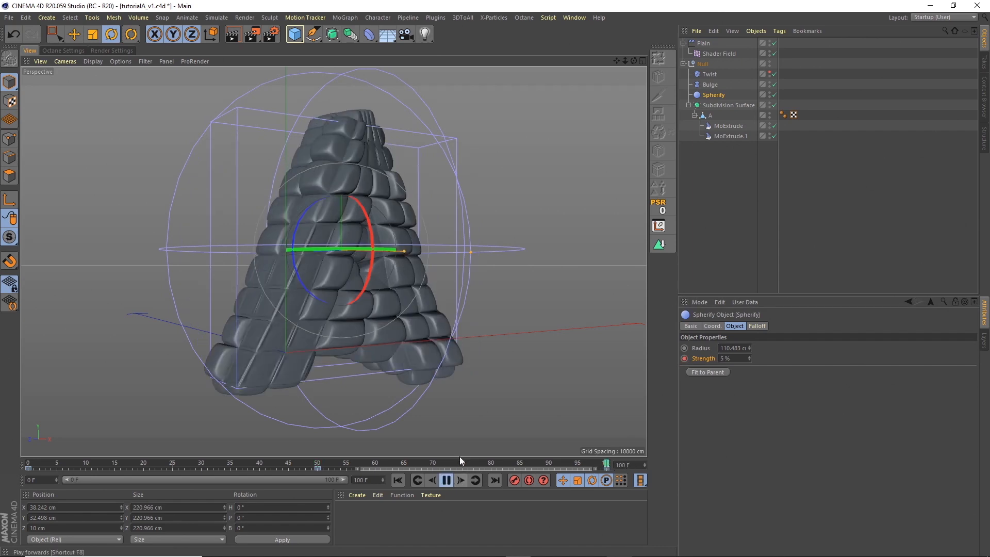
left_click(749, 178)
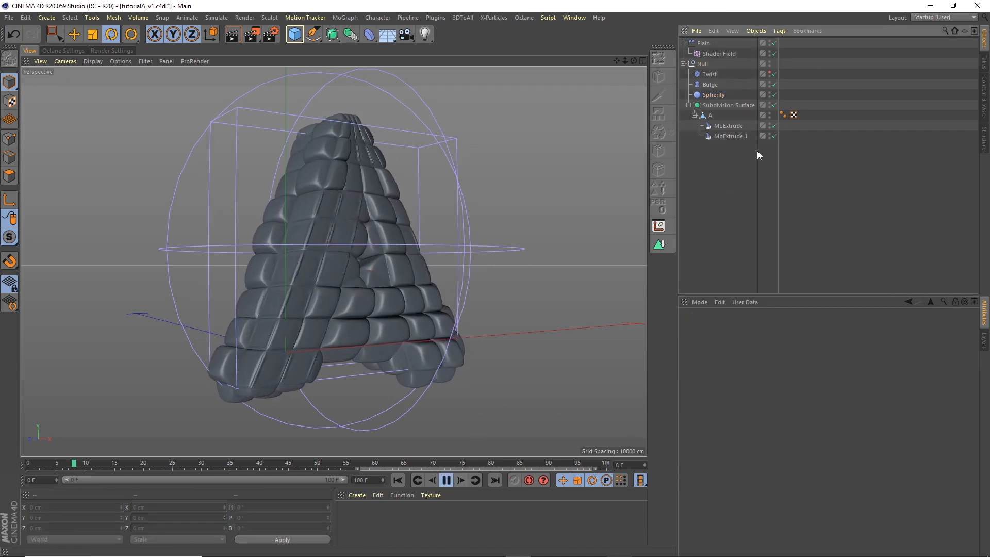
left_click(775, 104)
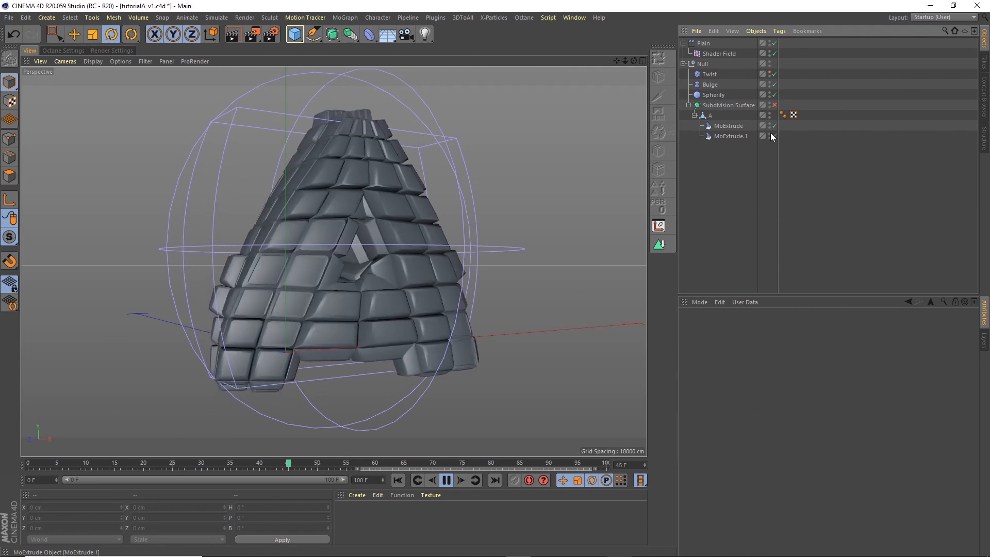
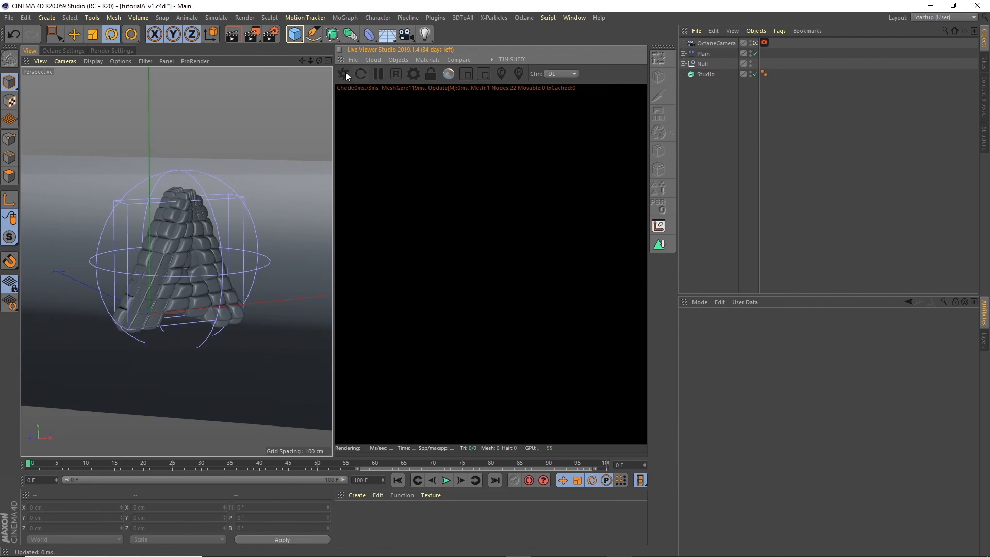
- Start the Octane live render, set the output size to 1000 x 1250 pixels, and restart the render
left_click(344, 74)
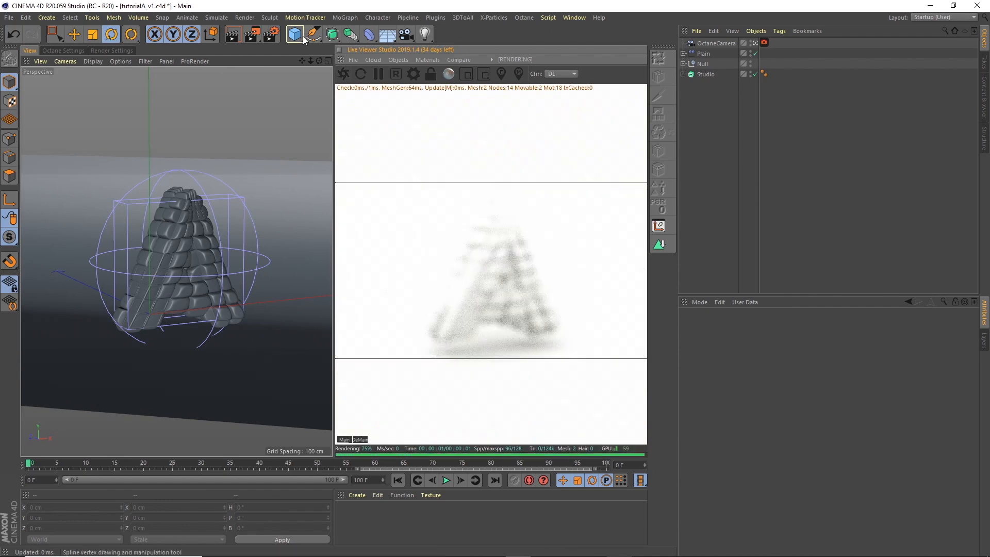
left_click(271, 35)
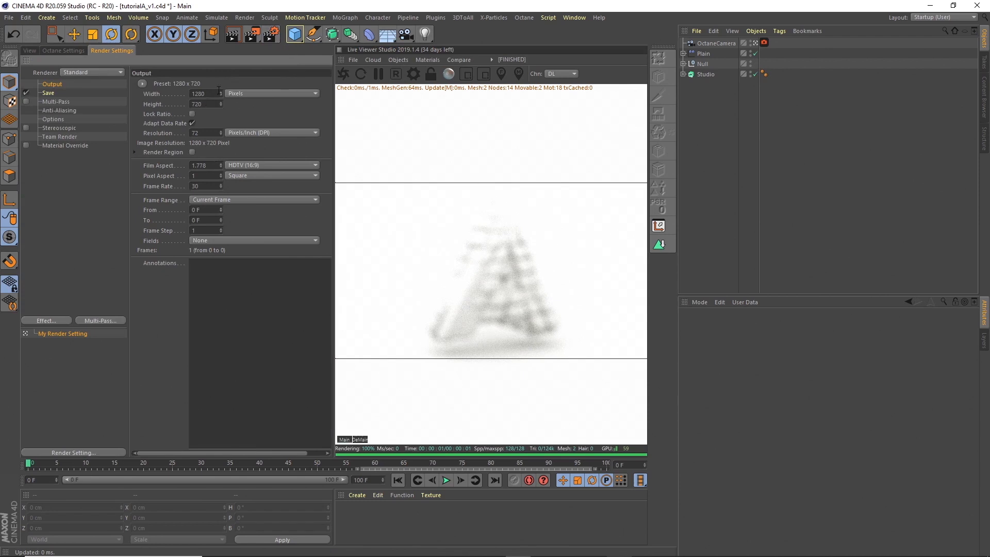
type("100")
key("Return")
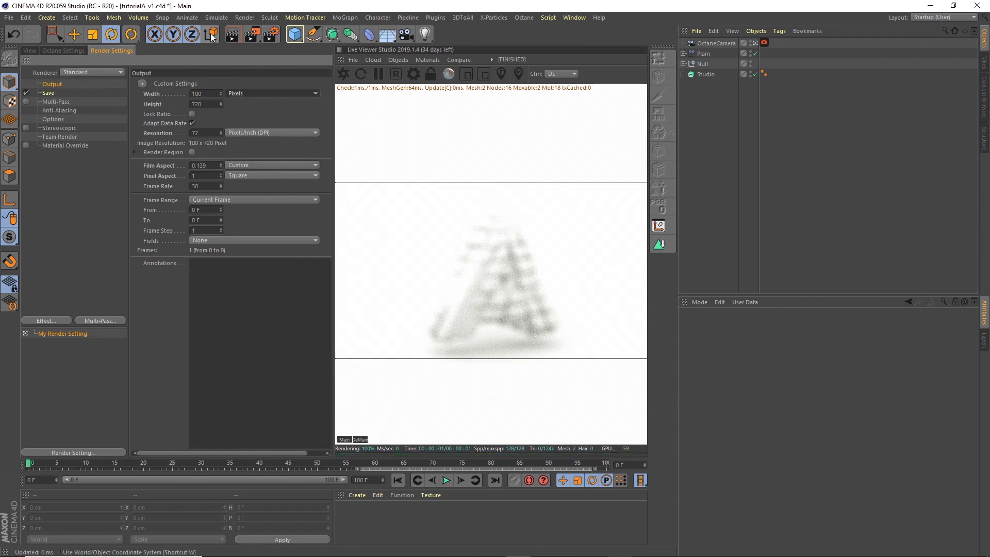
left_click(212, 93)
type("0")
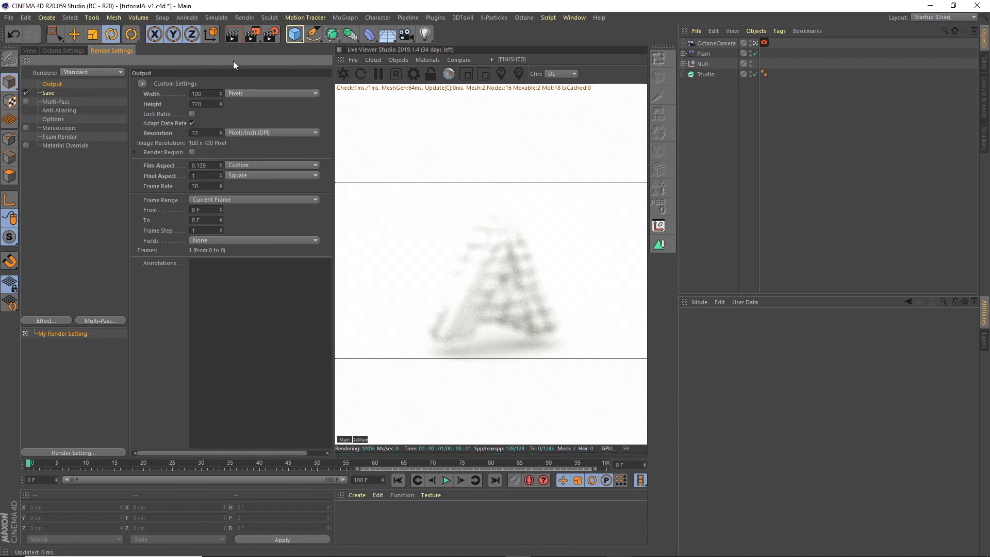
key("Tab")
key("Tab")
type("1250")
key("Return")
left_click(31, 54)
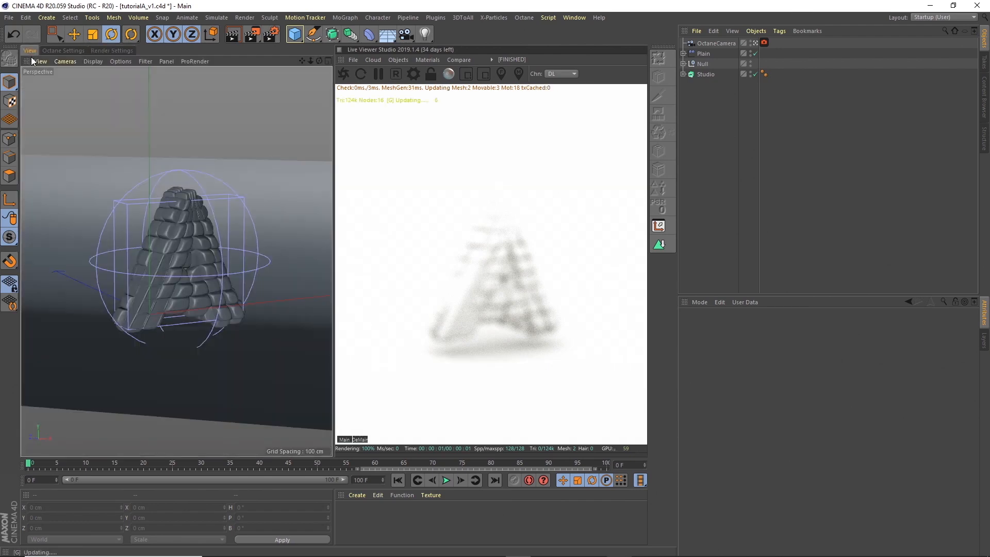
left_click(345, 72)
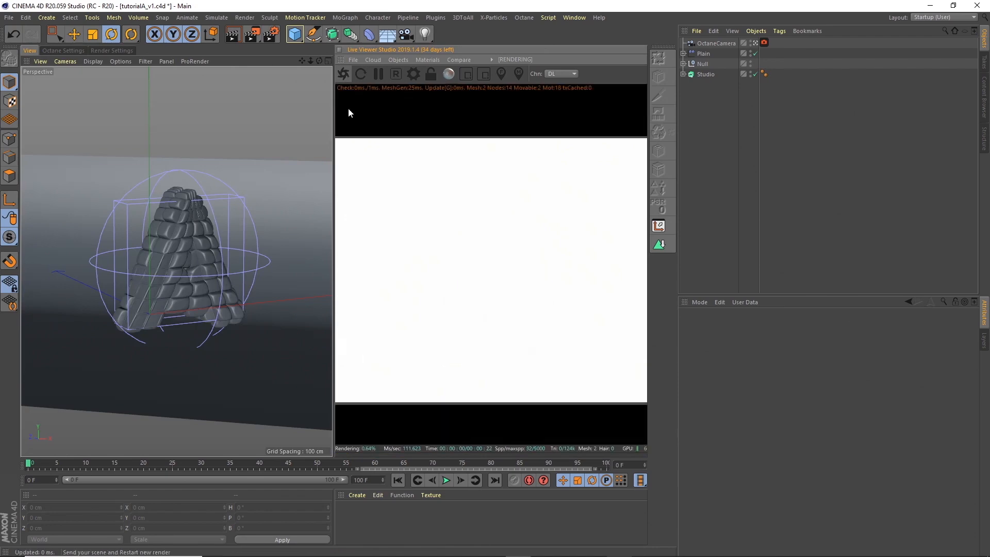
- Enable auto focus in the Octane camera's depth of field settings and move the camera closer to the letter A
left_click(764, 43)
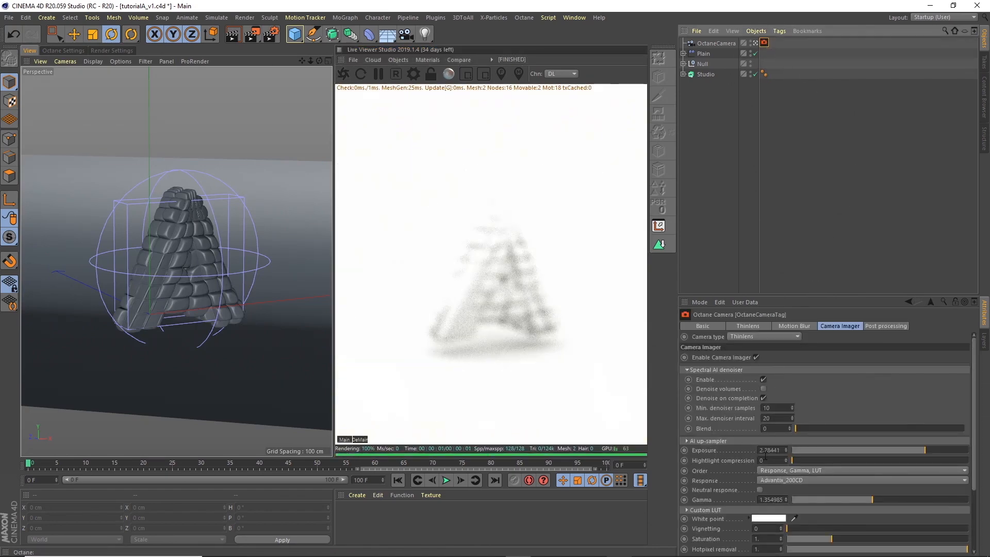
left_click(767, 325)
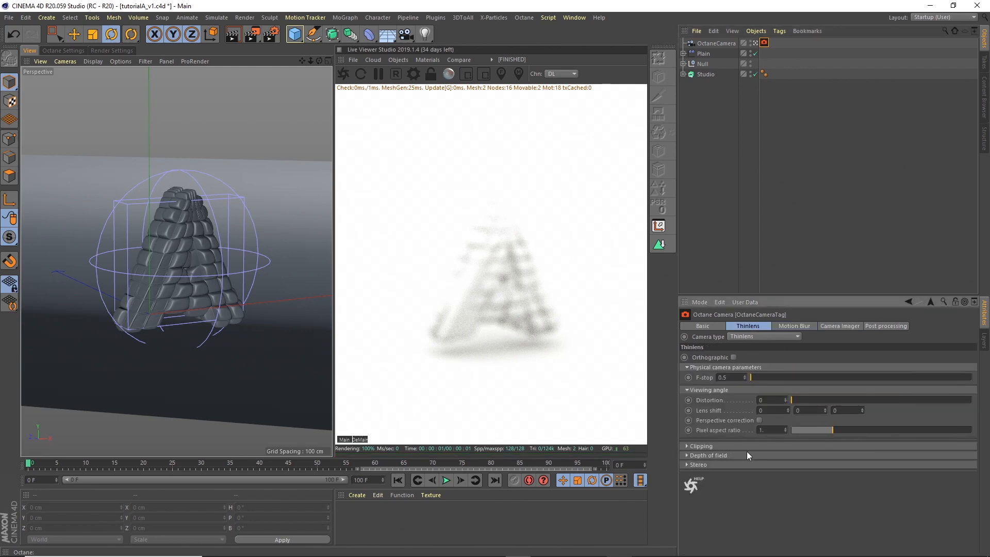
left_click(757, 465)
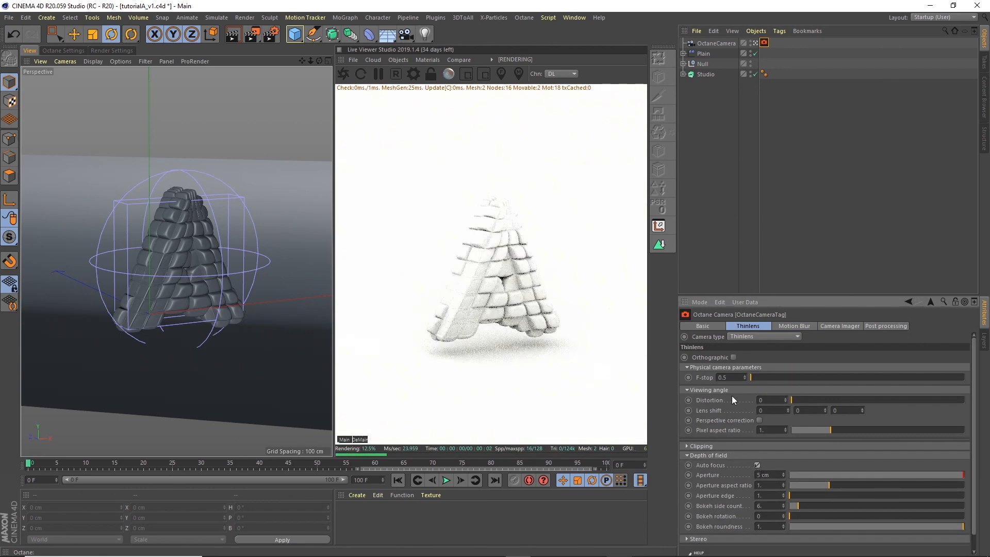
left_click_drag(310, 61, 433, 21)
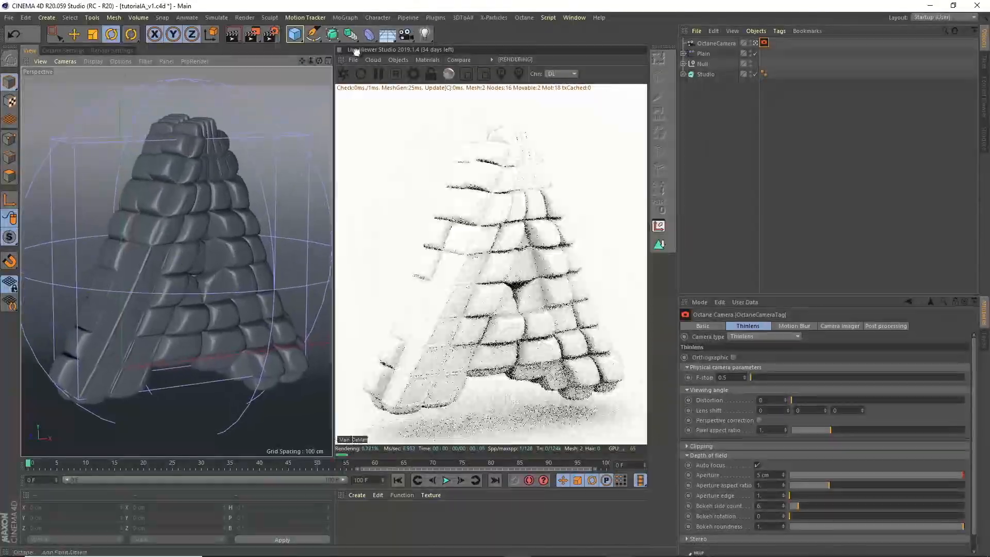
left_click_drag(319, 62, 323, 124)
- Hide the Twist, Bulge and Spherify deformers in the viewport and reframe the camera on the letter
left_click(684, 64)
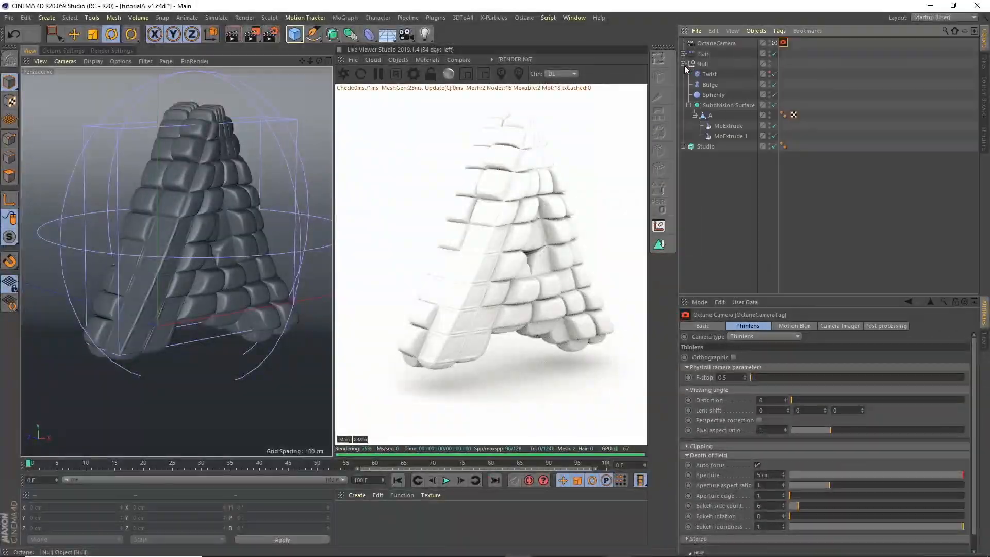
left_click(770, 83)
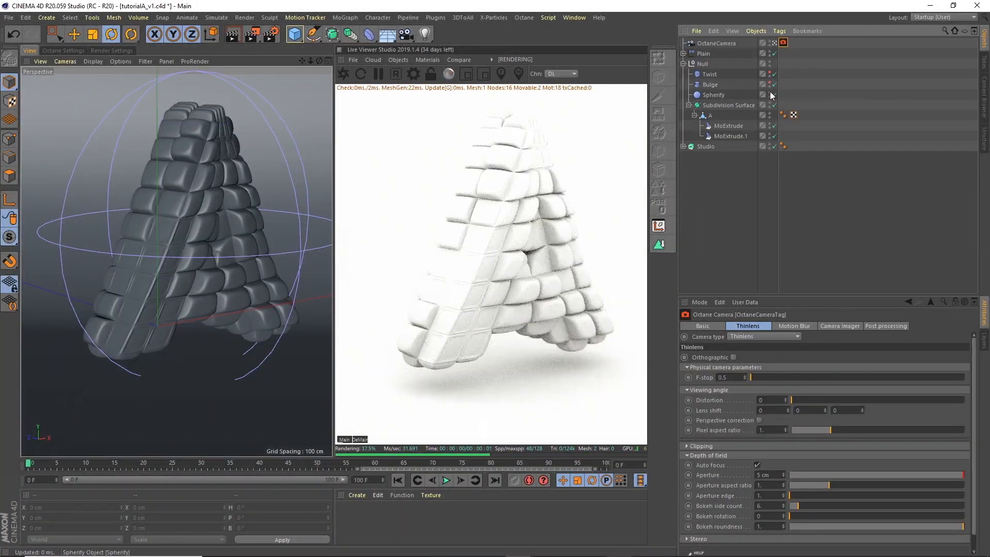
left_click(769, 92)
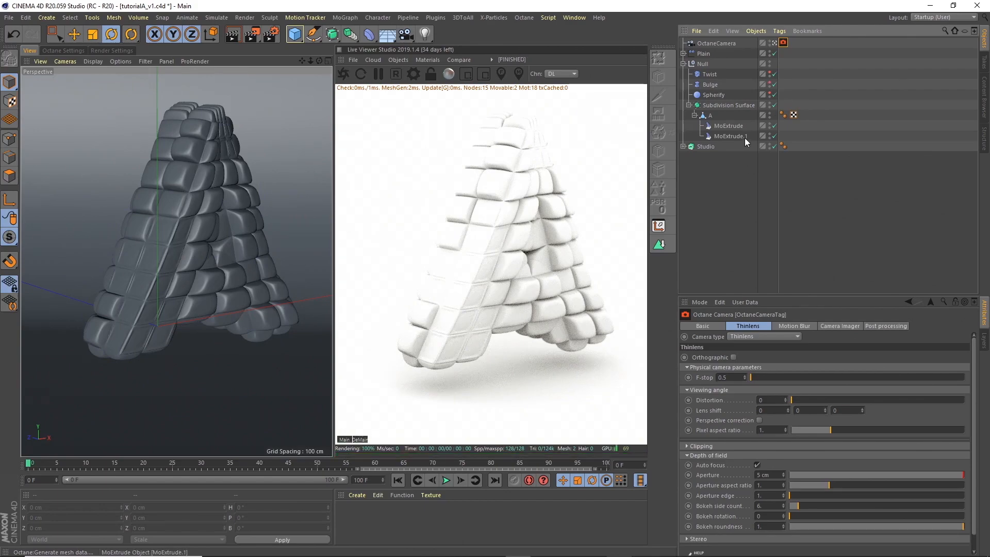
left_click_drag(308, 60, 335, 63)
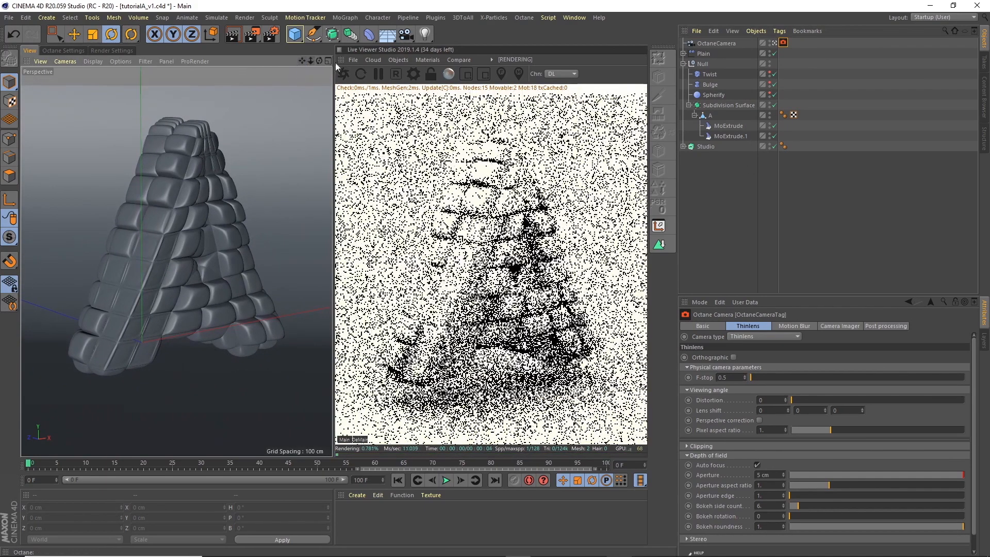
- Raise the rear end point of the Studio backdrop's Arc spline to about X -114 cm to make the back wall taller
left_click(328, 61)
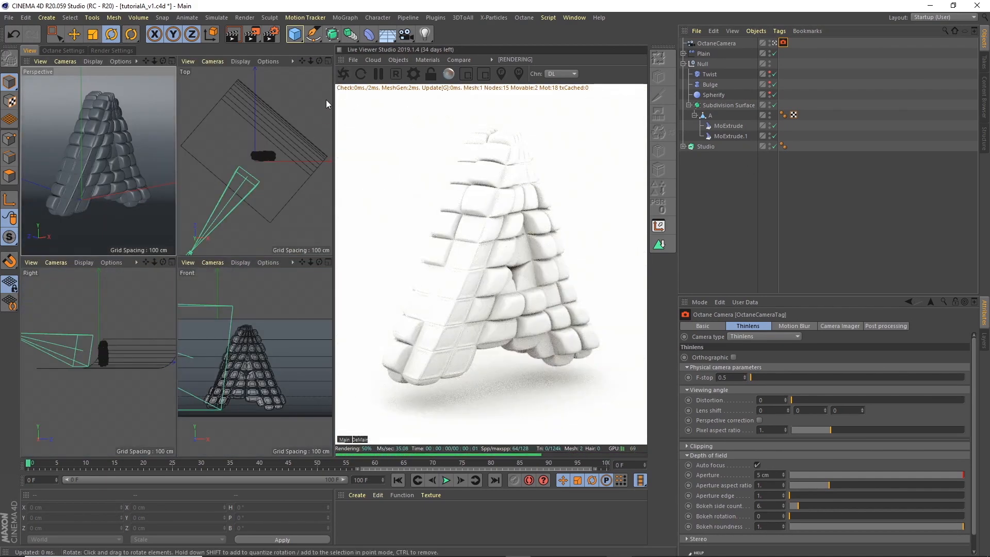
left_click(172, 263)
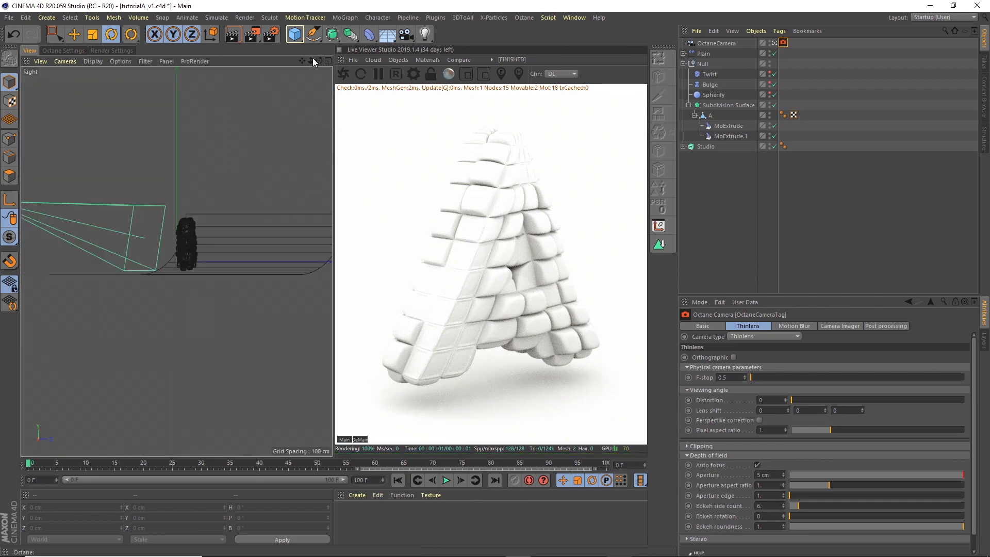
left_click(328, 61)
left_click(328, 61)
key("F1")
left_click_drag(242, 251, 274, 158, "alt")
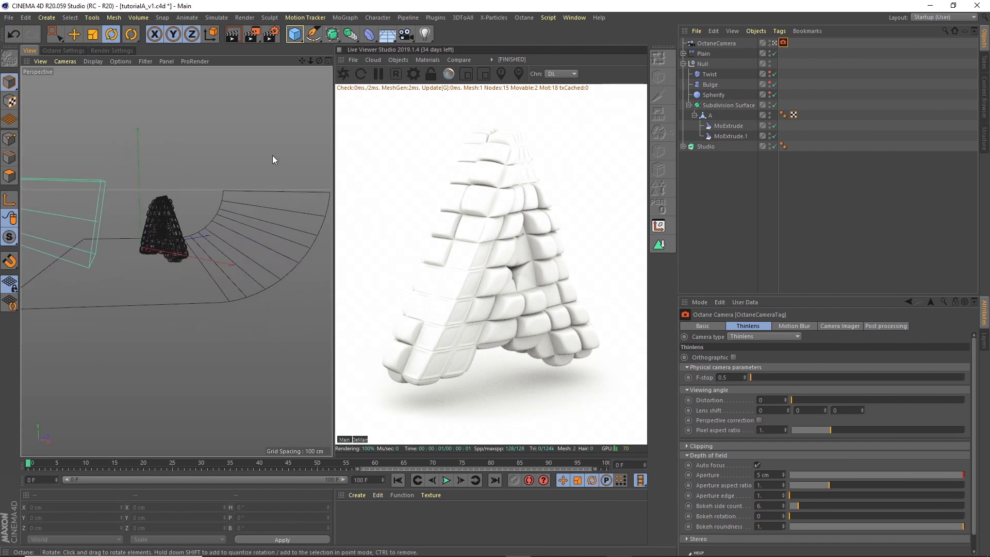
left_click(683, 147)
left_click(707, 157)
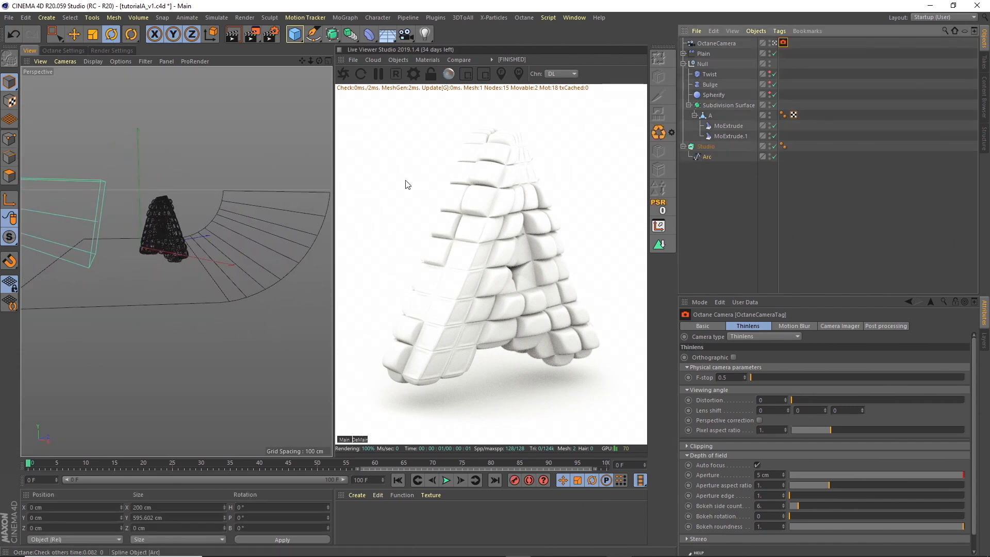
left_click(11, 140)
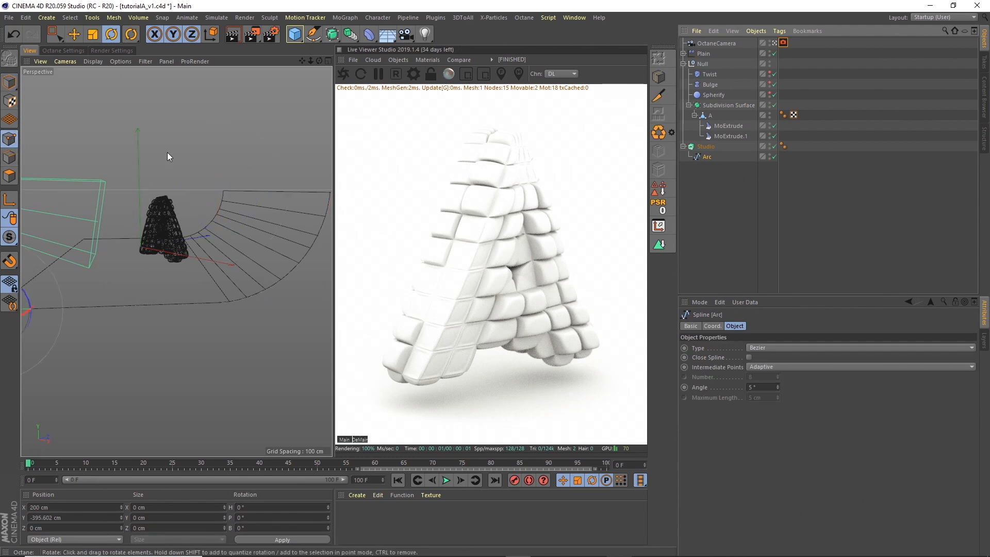
left_click_drag(61, 40, 85, 65)
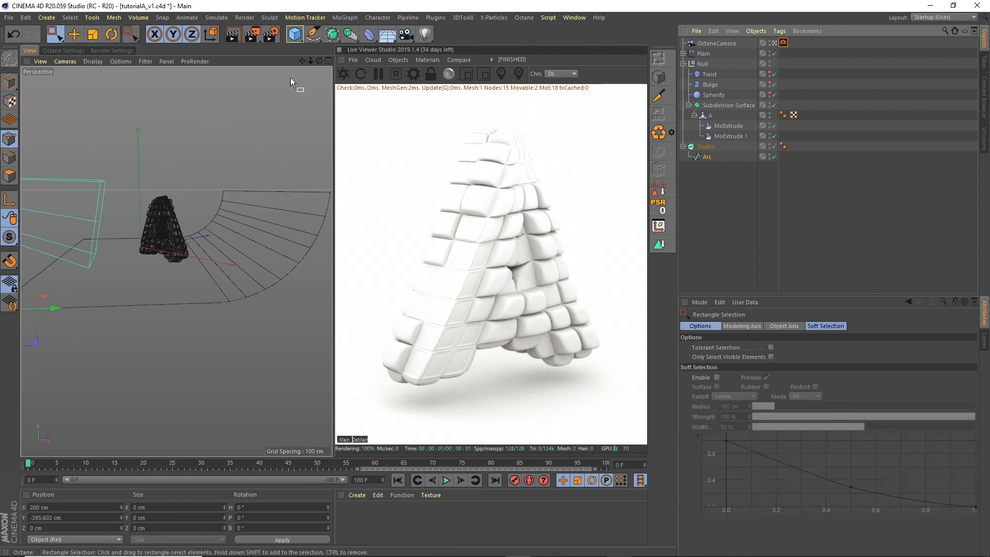
left_click_drag(311, 173, 337, 207)
middle_click_drag(330, 142, 251, 138, "alt")
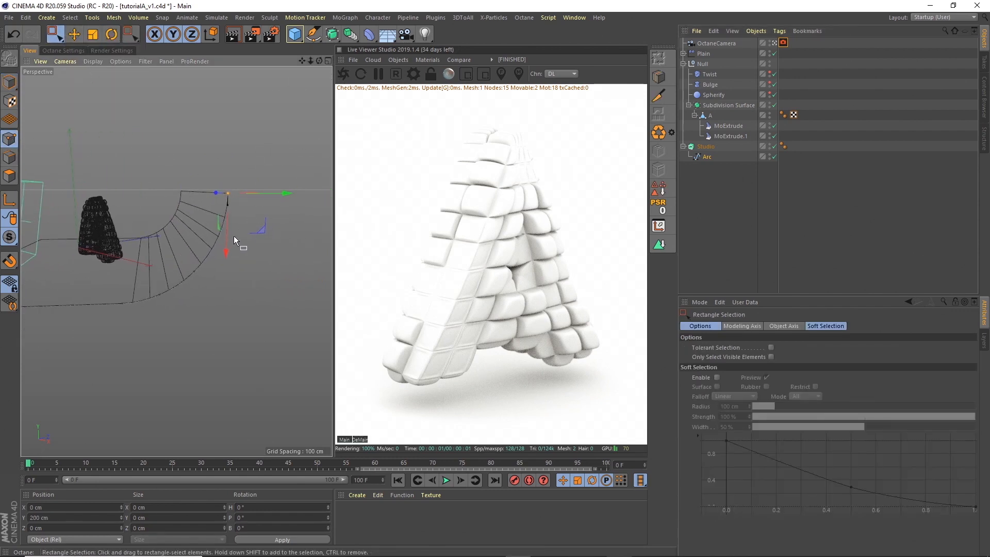
left_click_drag(227, 236, 230, 180)
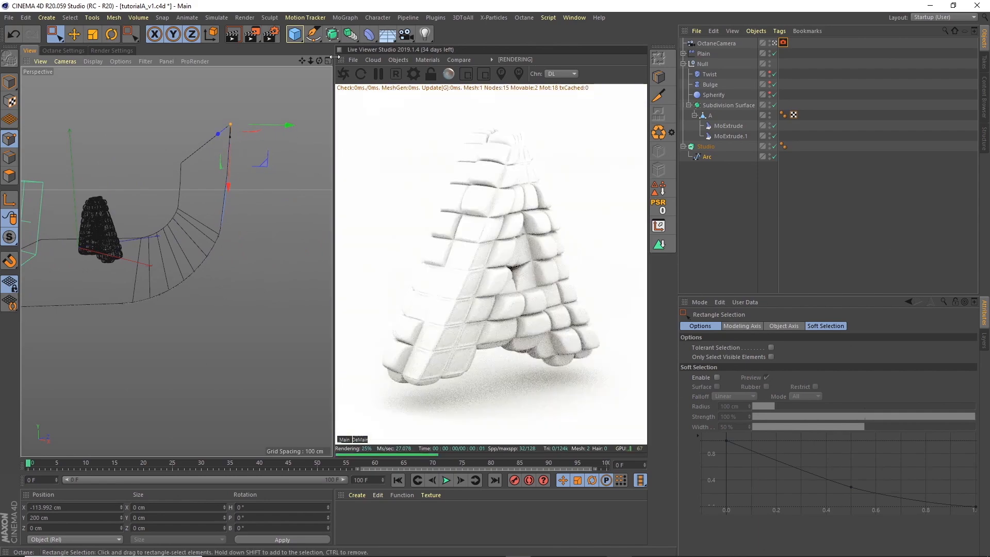
- Return to the camera view, deselect the Arc spline and switch back to model mode with the Move tool
left_click(328, 60)
left_click(172, 61)
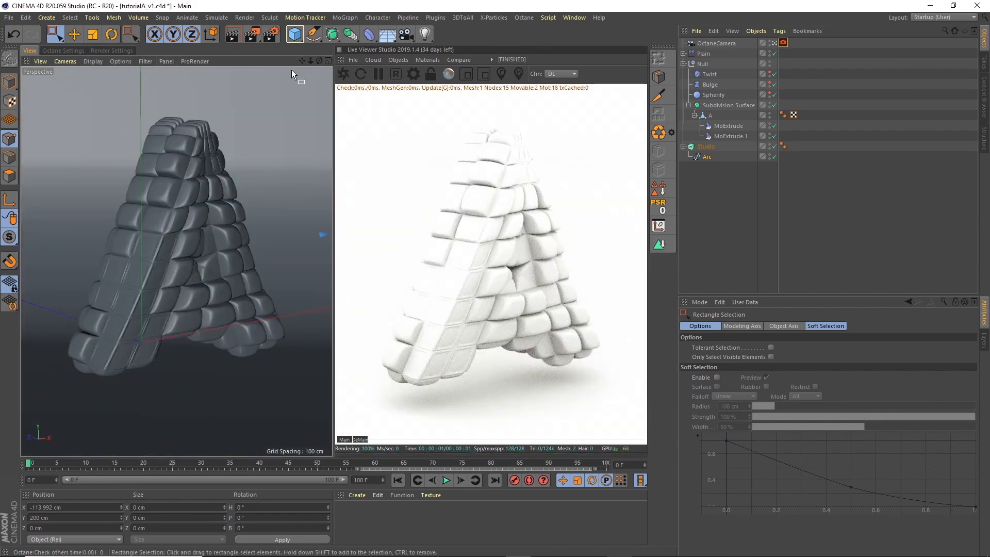
left_click(718, 234)
left_click(74, 34)
left_click(10, 81)
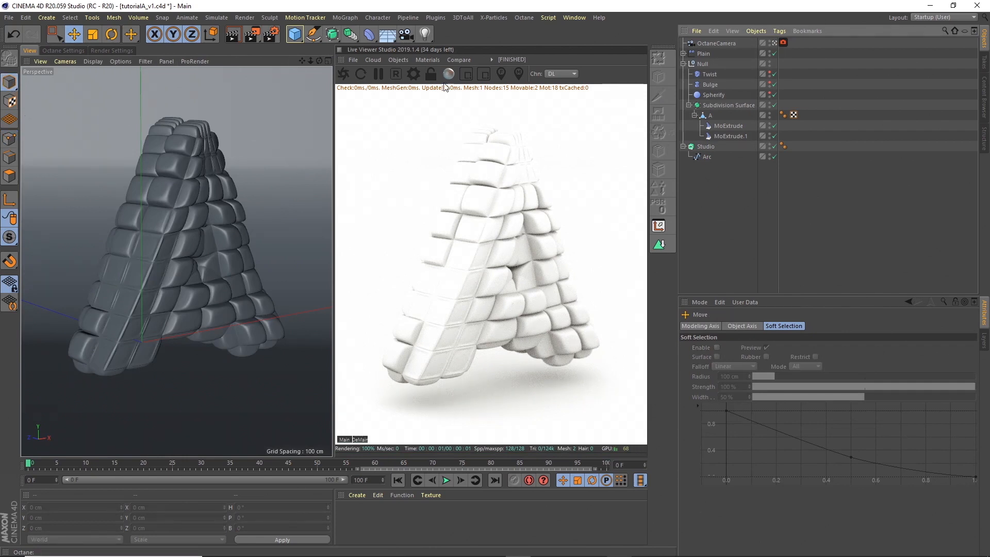
- Create an Octane Glossy material and set its diffuse color to H 211°, S 39%, V 83%
left_click(427, 61)
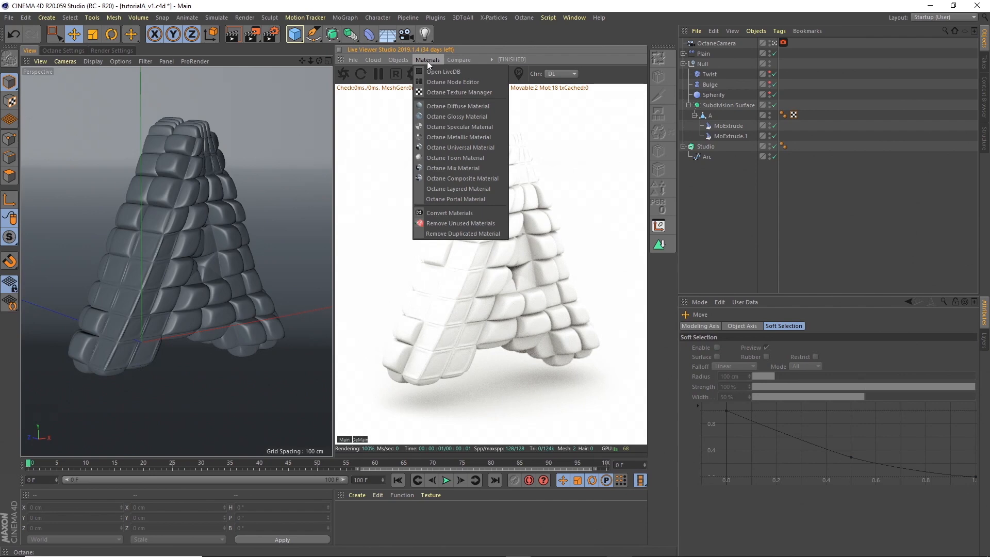
left_click(438, 117)
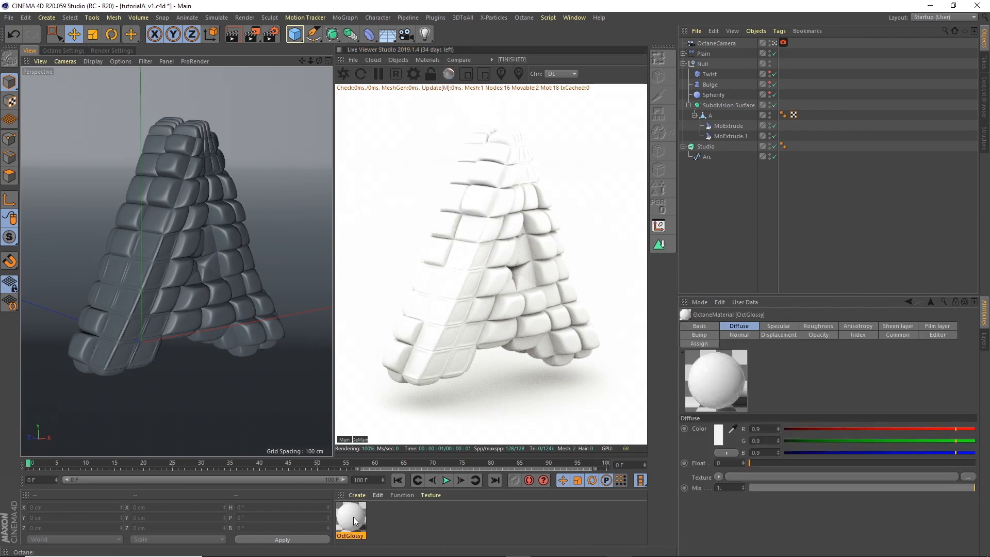
double_click(354, 516)
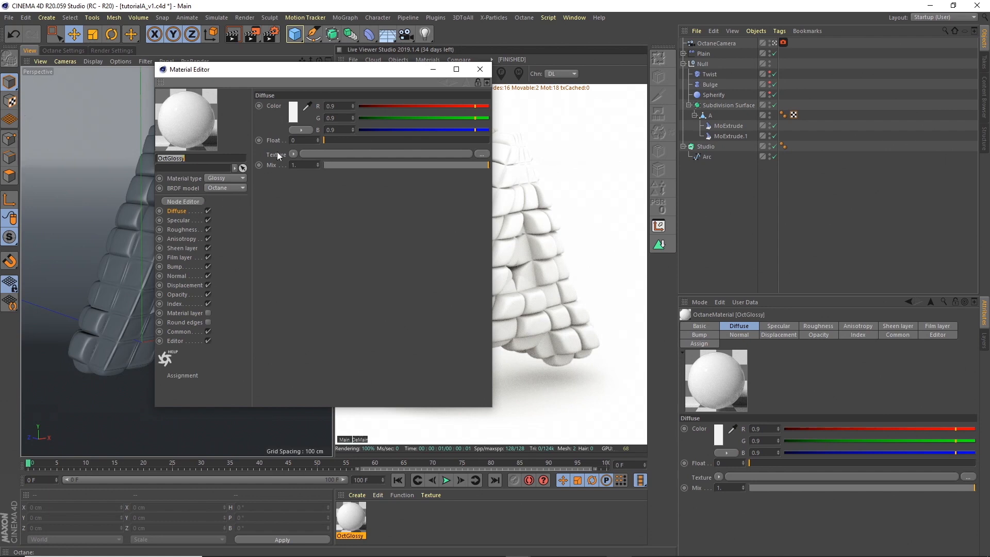
left_click(293, 112)
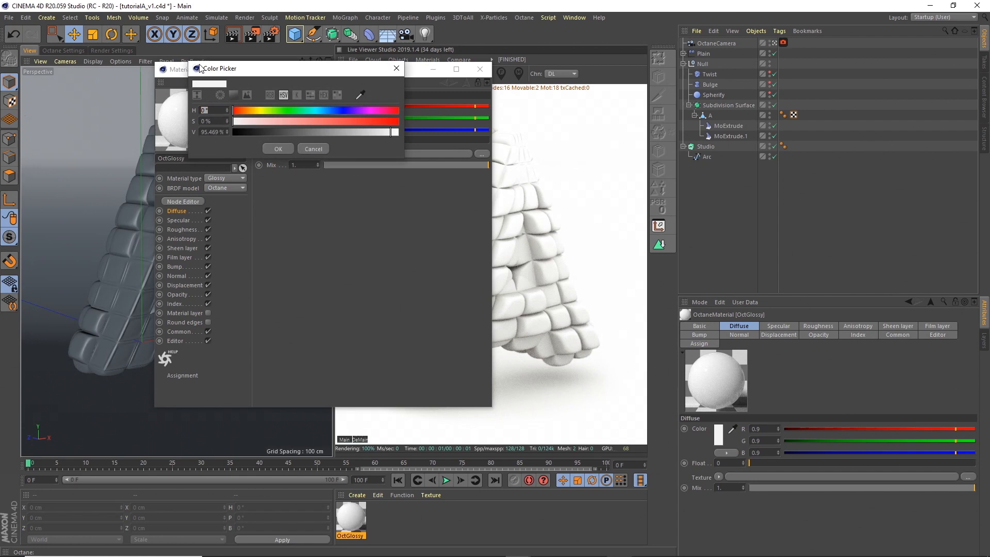
type("211")
key("Tab")
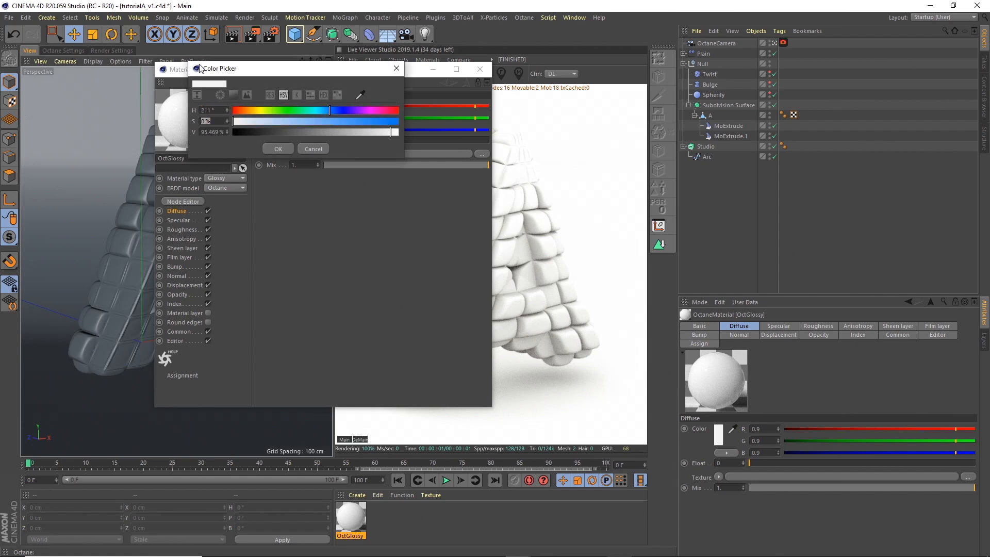
type("39")
key("Tab")
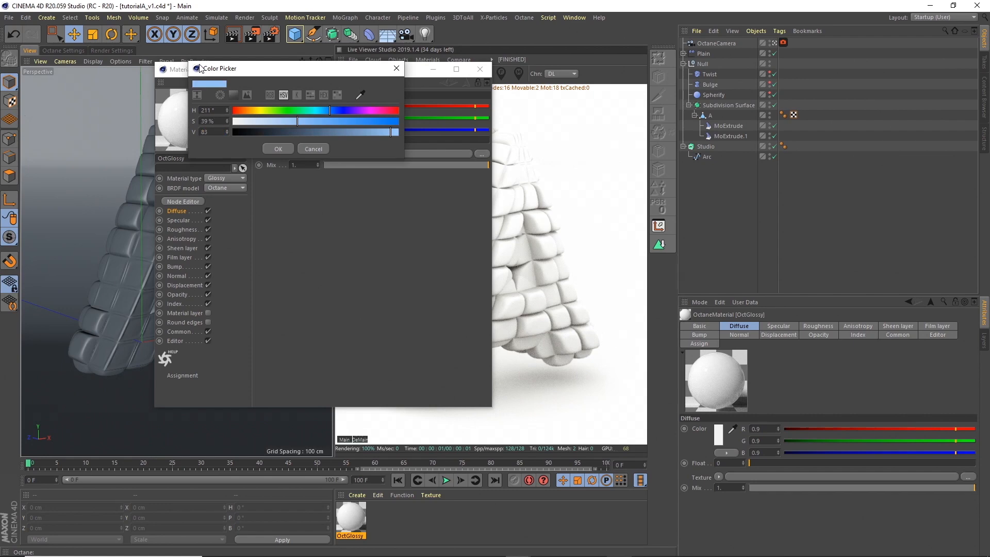
key("Return")
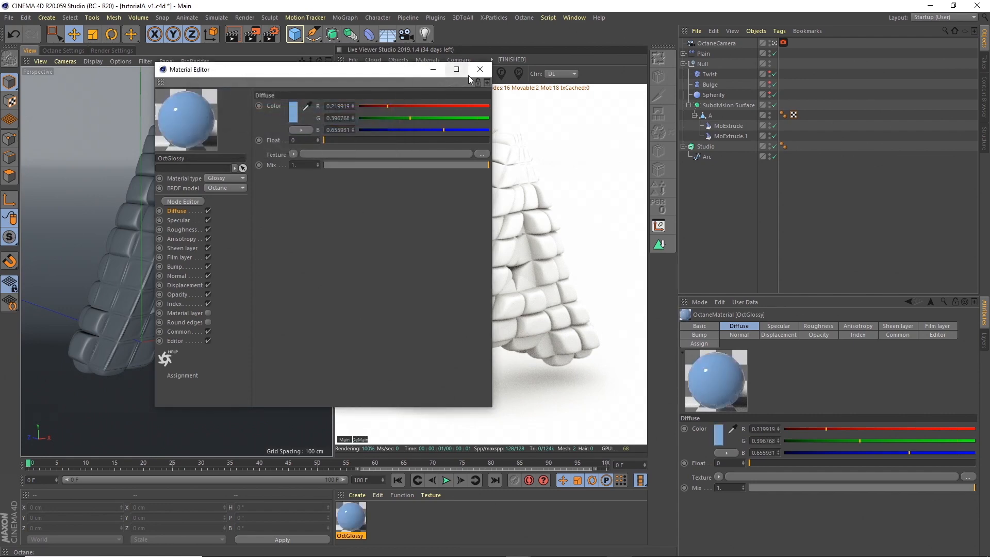
left_click(479, 70)
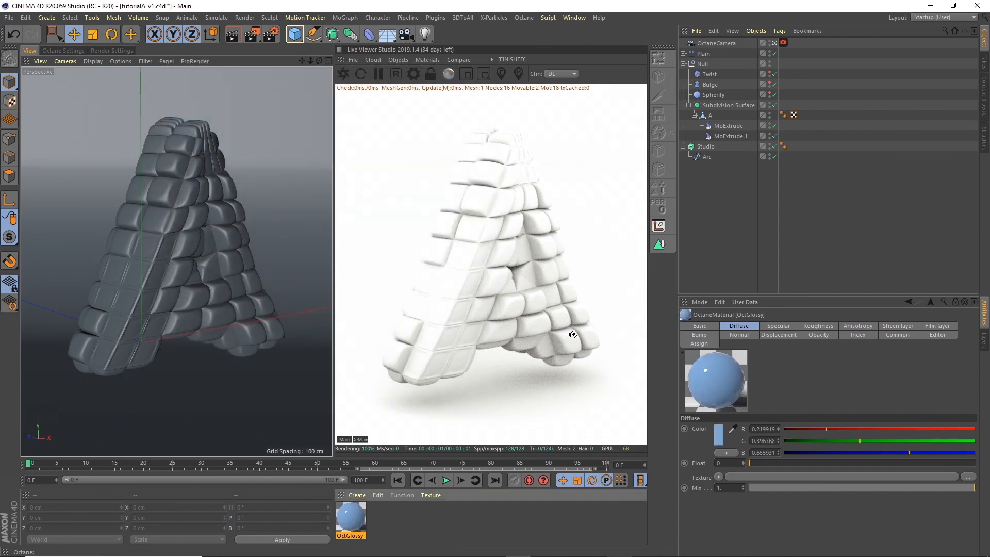
- Apply the blue glossy material to the Studio object and set the material's roughness float to 0.2
left_click_drag(714, 158, 712, 149)
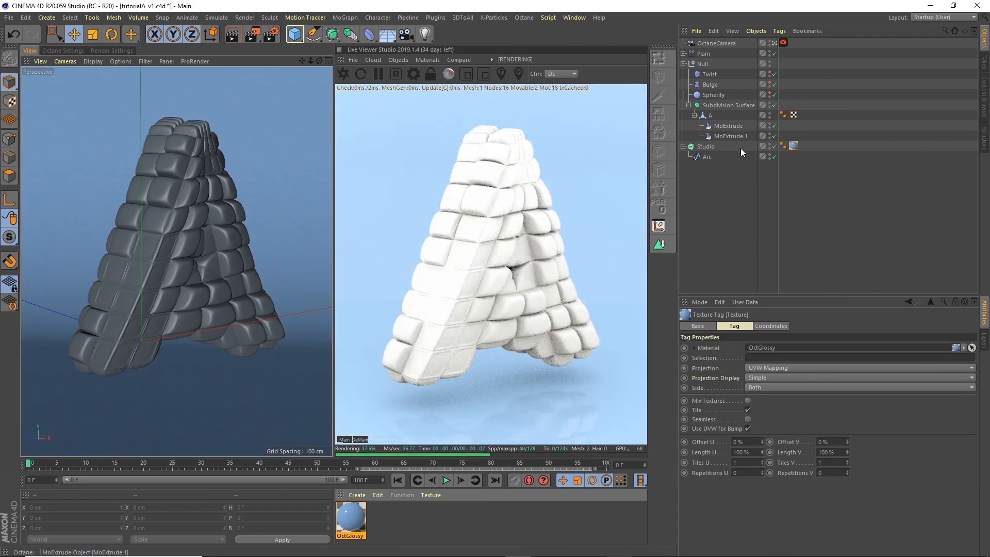
double_click(353, 518)
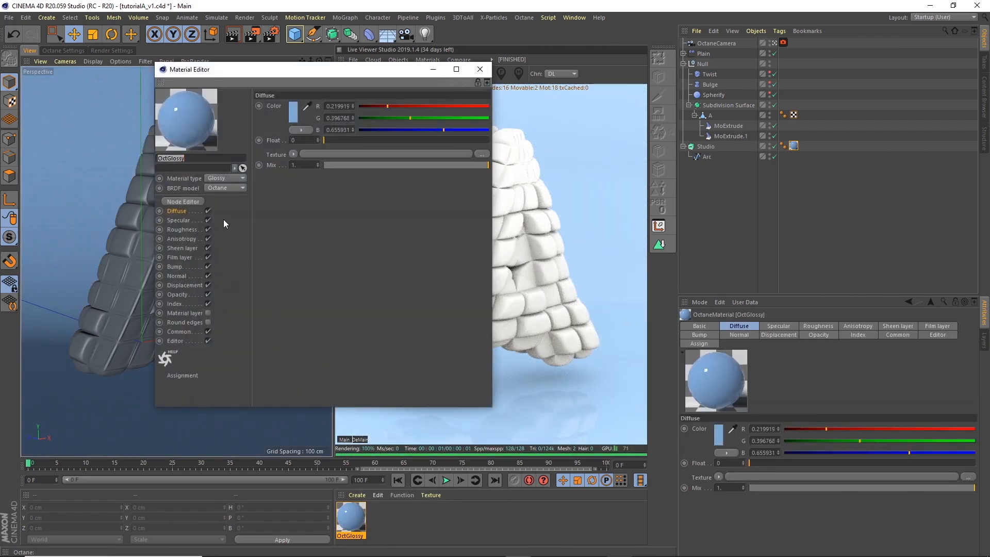
left_click(181, 230)
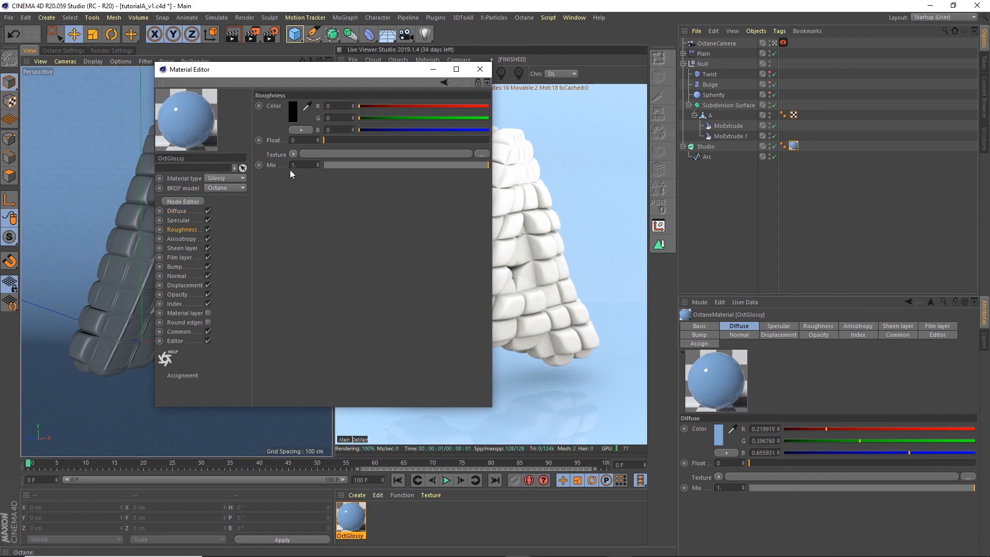
left_click_drag(327, 140, 329, 139)
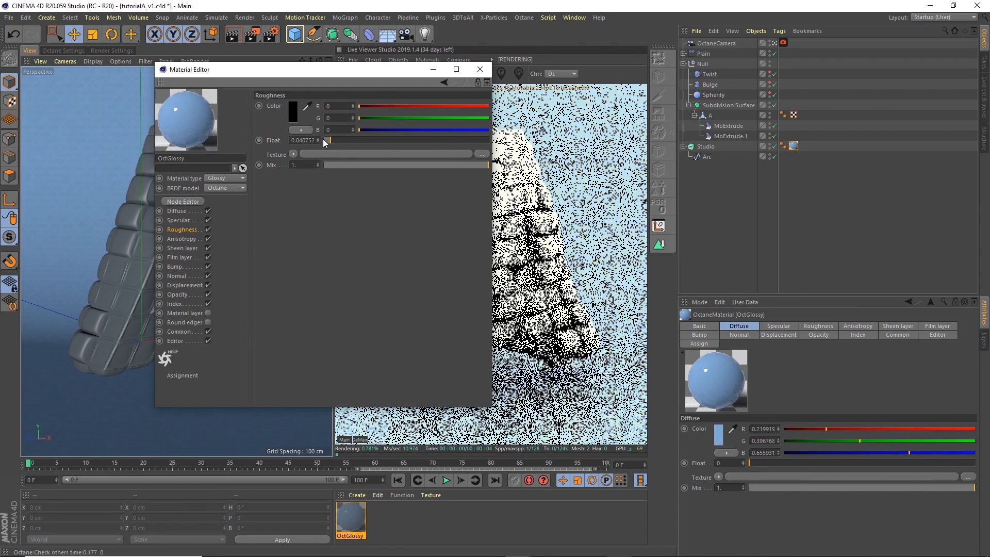
double_click(312, 139)
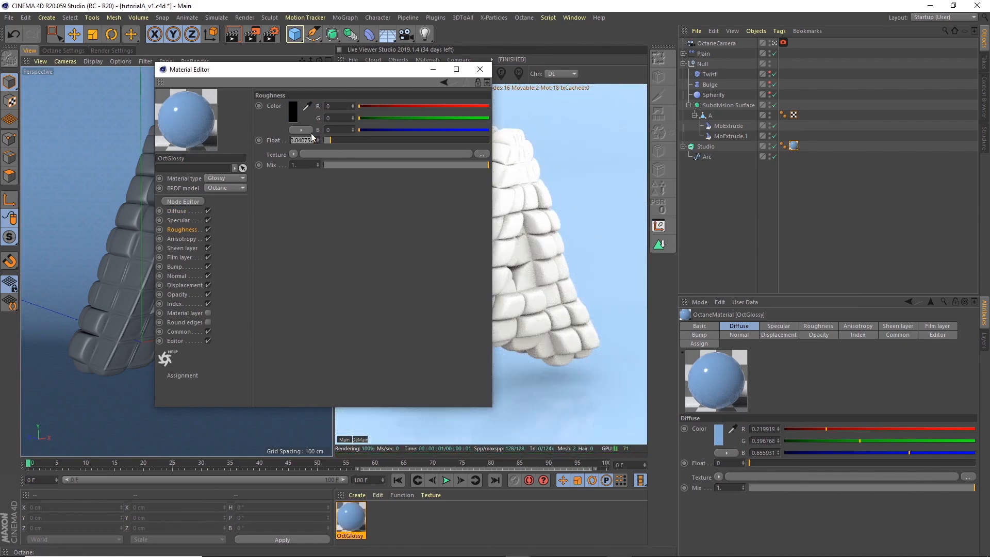
type("0.2")
key("Return")
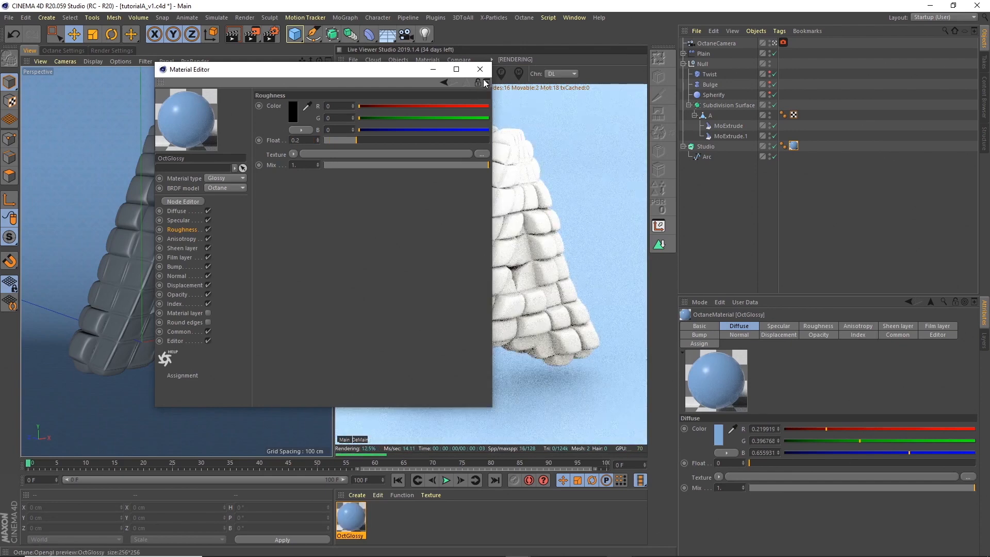
left_click(479, 69)
- Create a second Octane Glossy material alongside the blue one
left_click(359, 494)
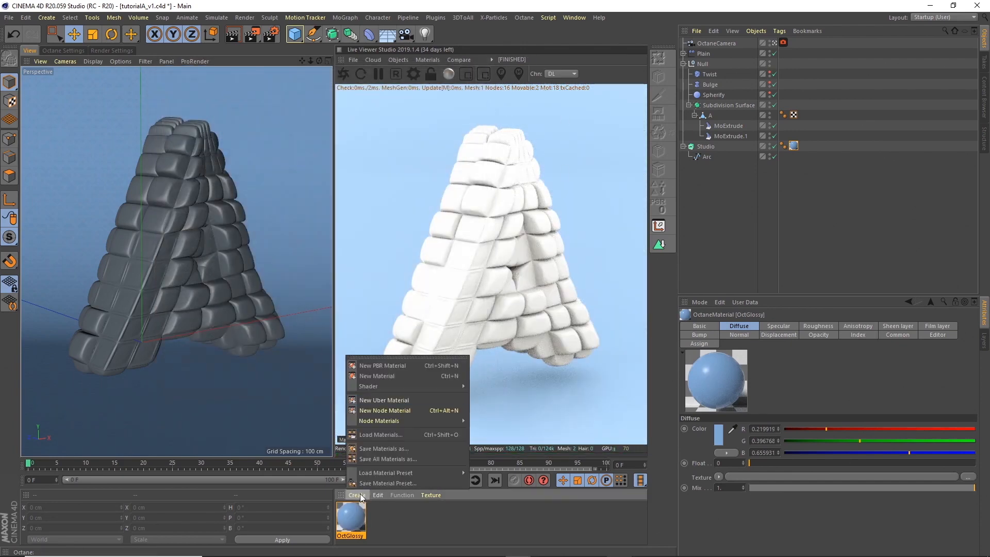
left_click(412, 61)
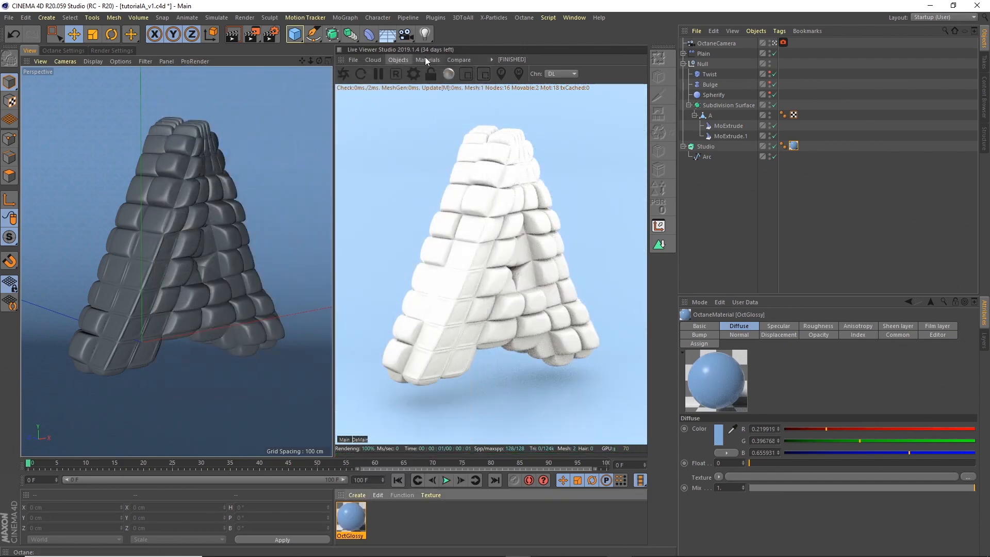
left_click(428, 59)
left_click(438, 116)
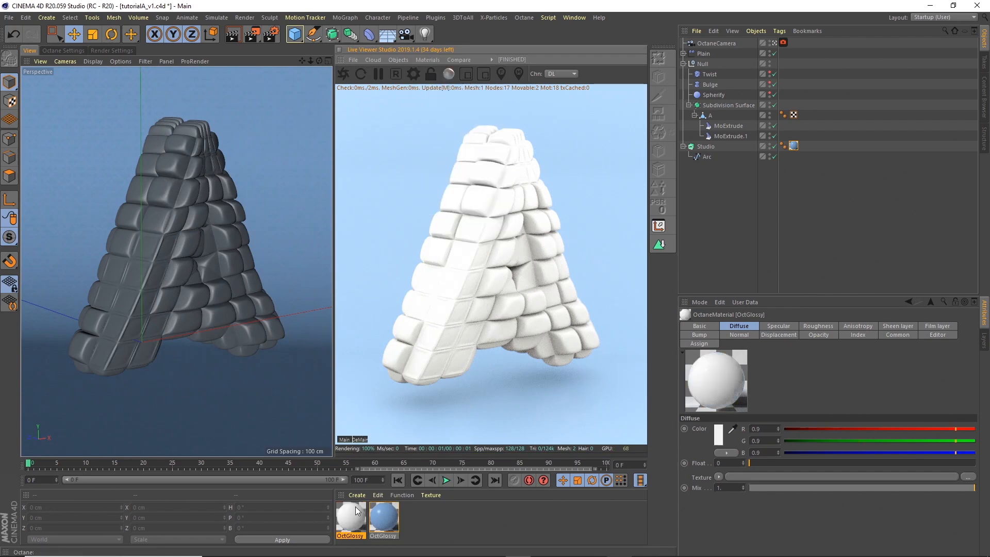
- Set the second glossy material's diffuse color to a fully saturated orange with hue 35° and maximum value
double_click(356, 508)
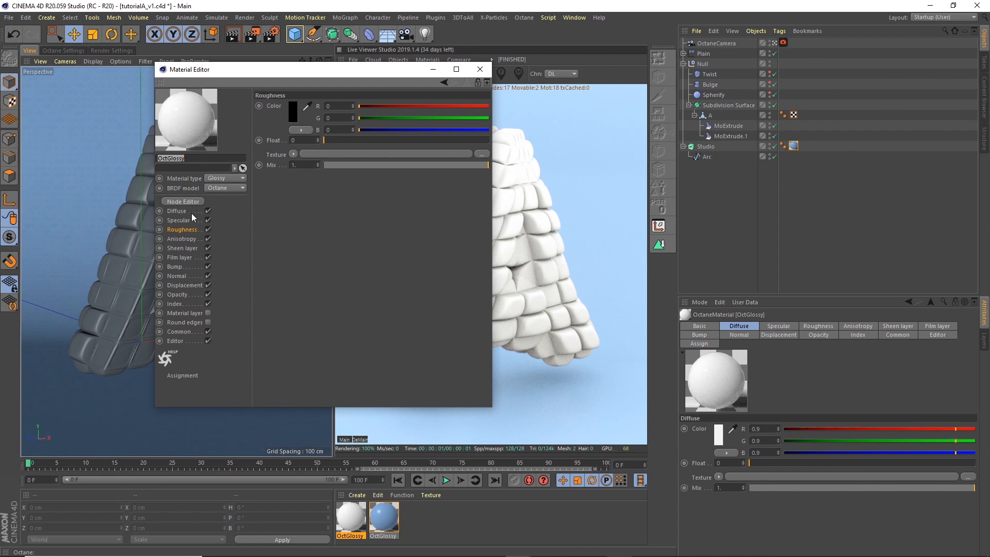
left_click(187, 212)
left_click(293, 111)
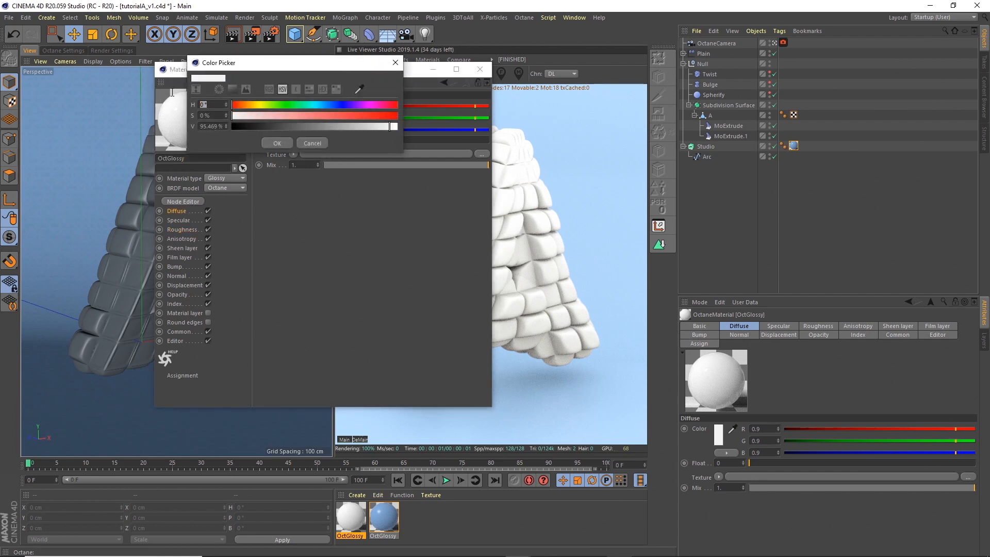
type("35")
key("Tab")
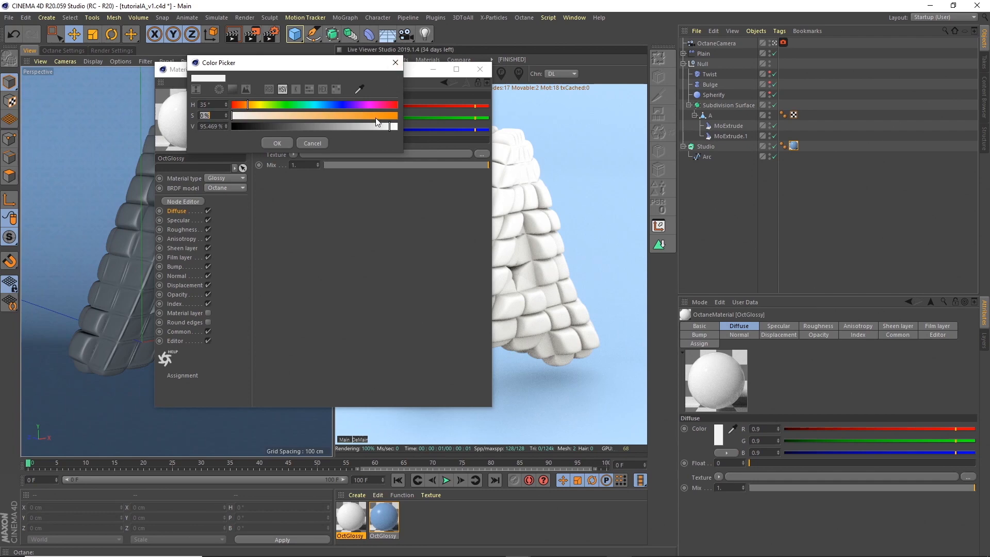
left_click_drag(375, 118, 395, 128)
left_click(287, 147)
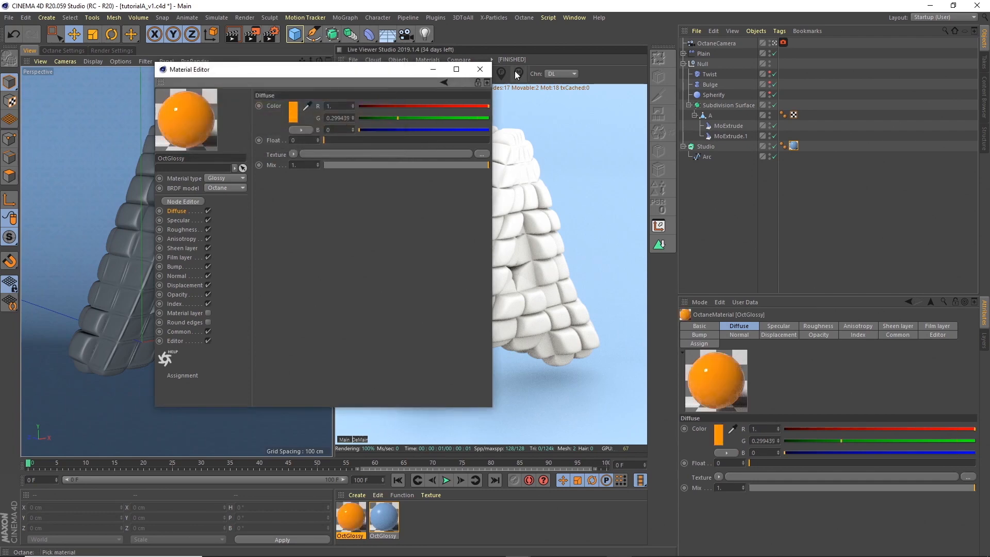
- Apply the orange glossy material to the Subdivision Surface object, then collapse the Null hierarchy and deselect everything
left_click(480, 69)
mouse_move(370, 452)
left_mouse_down()
mouse_move(720, 191)
mouse_move(724, 122)
mouse_move(716, 107)
left_mouse_up()
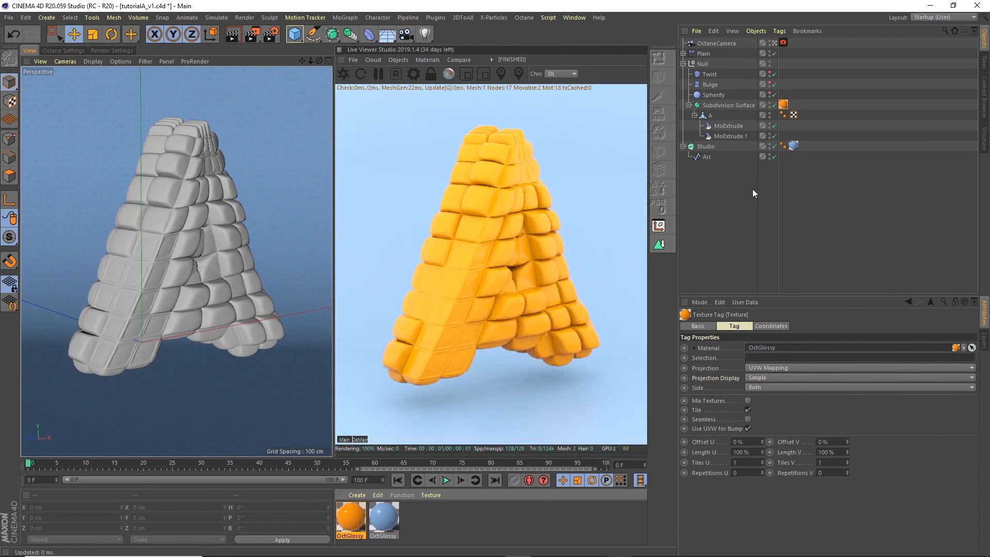
left_click(684, 64)
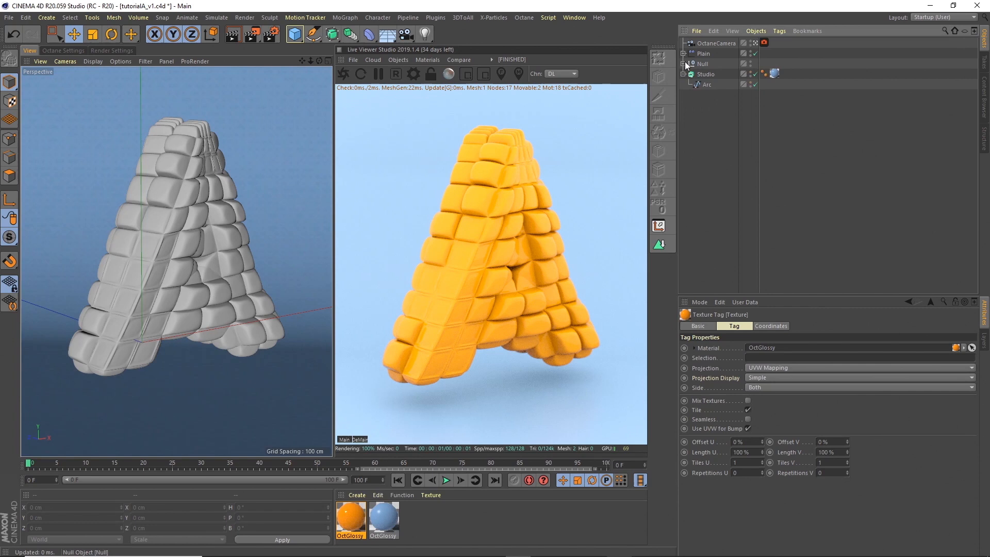
left_click(682, 89)
- Add an Octane HDRI Environment and load CarStudio2 from the tex folder in Tutorial A on the Desktop as its texture
left_click(396, 60)
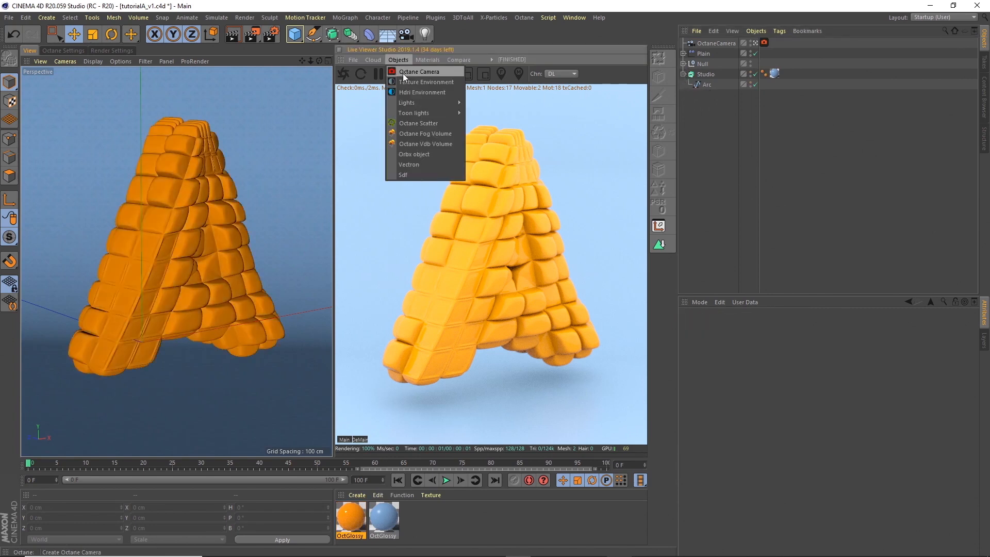
left_click(431, 92)
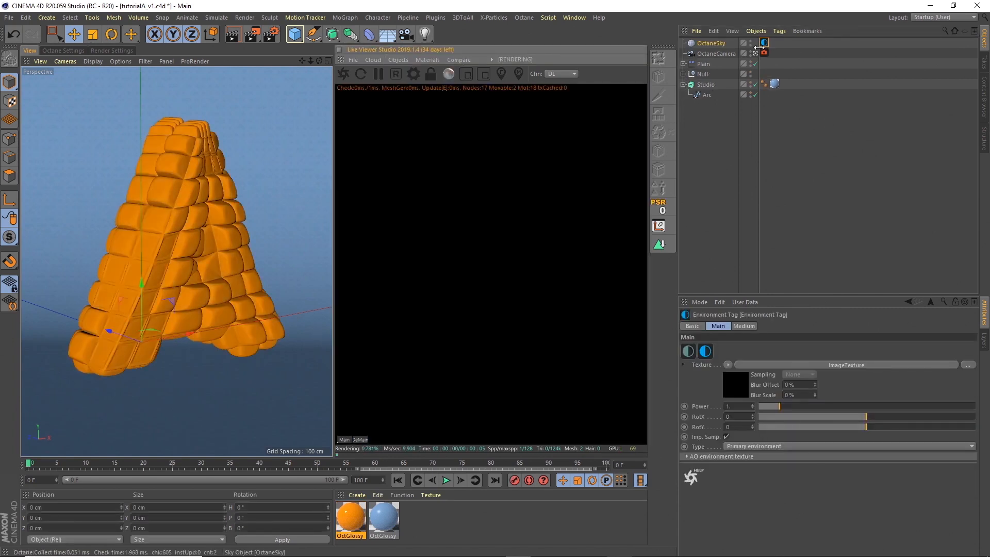
left_click(865, 365)
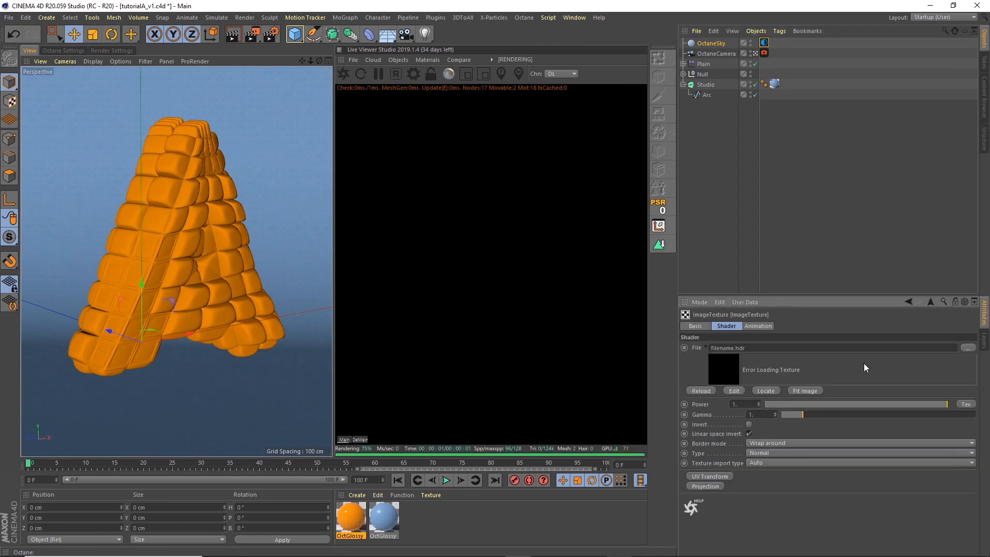
left_click(966, 348)
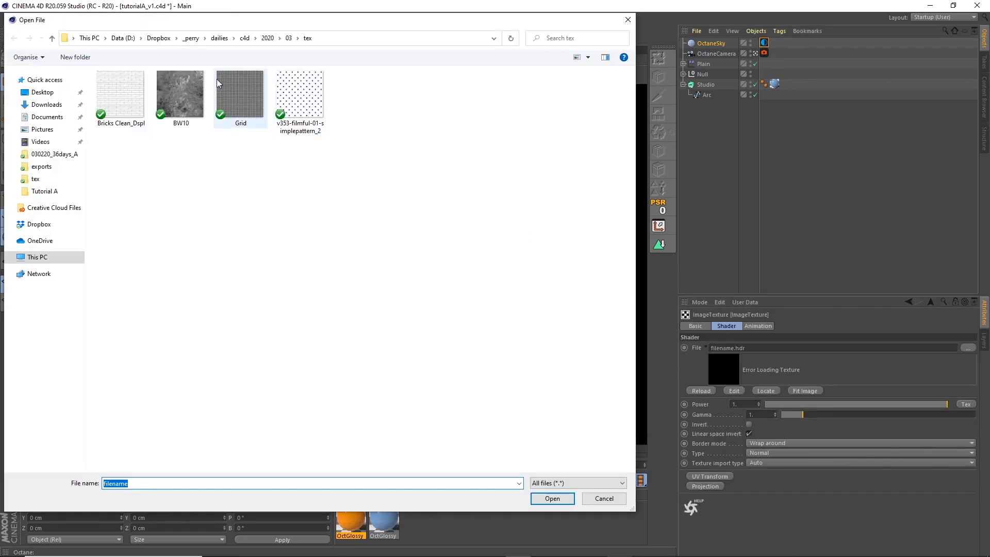
left_click(51, 94)
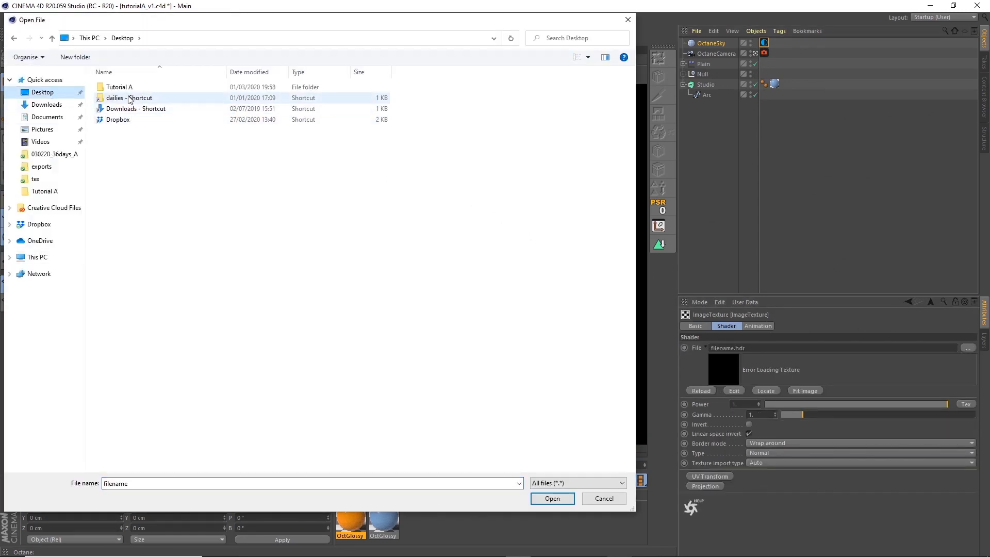
double_click(124, 87)
double_click(127, 89)
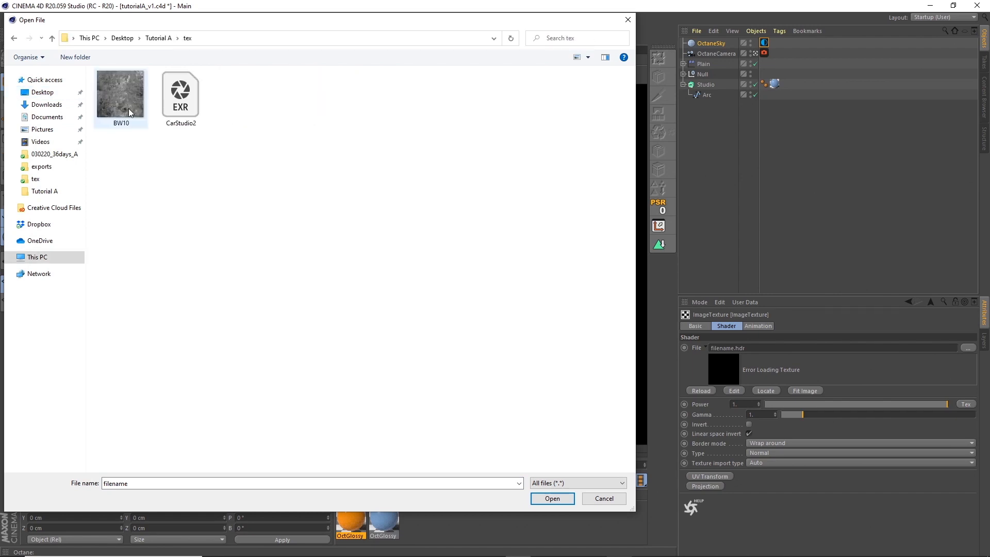
left_click(182, 121)
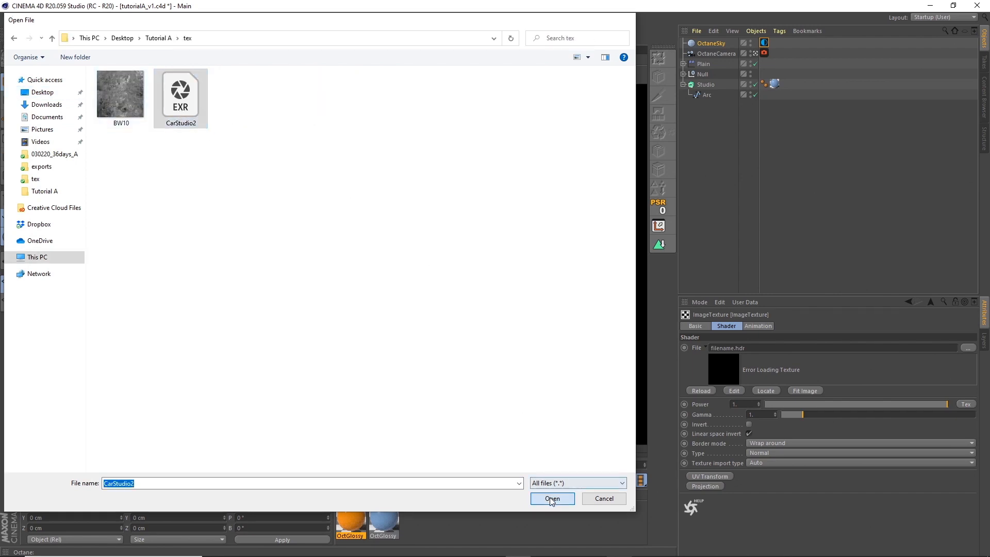
left_click(552, 499)
- Set the OctaneSky environment's power to 4
left_click(762, 45)
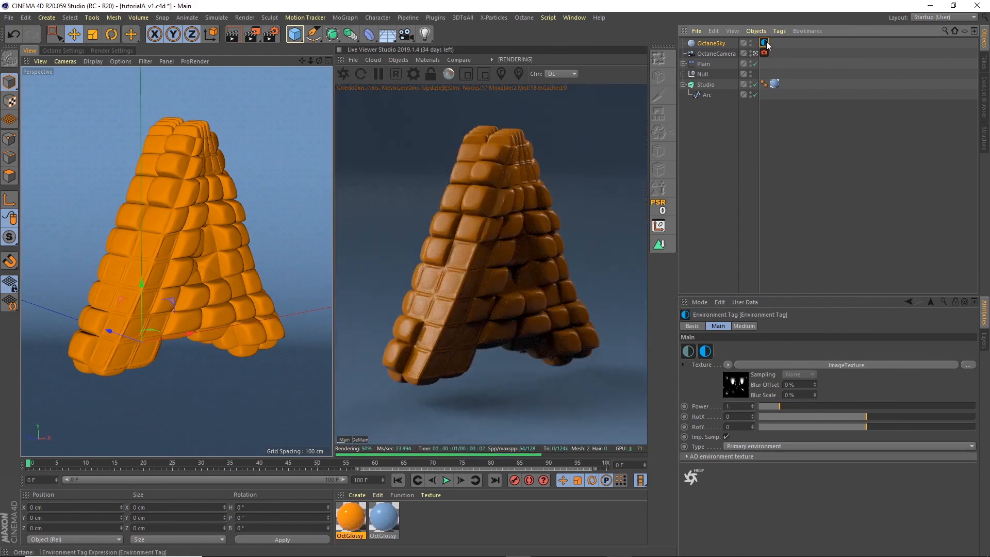
left_click(785, 405)
left_click_drag(788, 407, 812, 406)
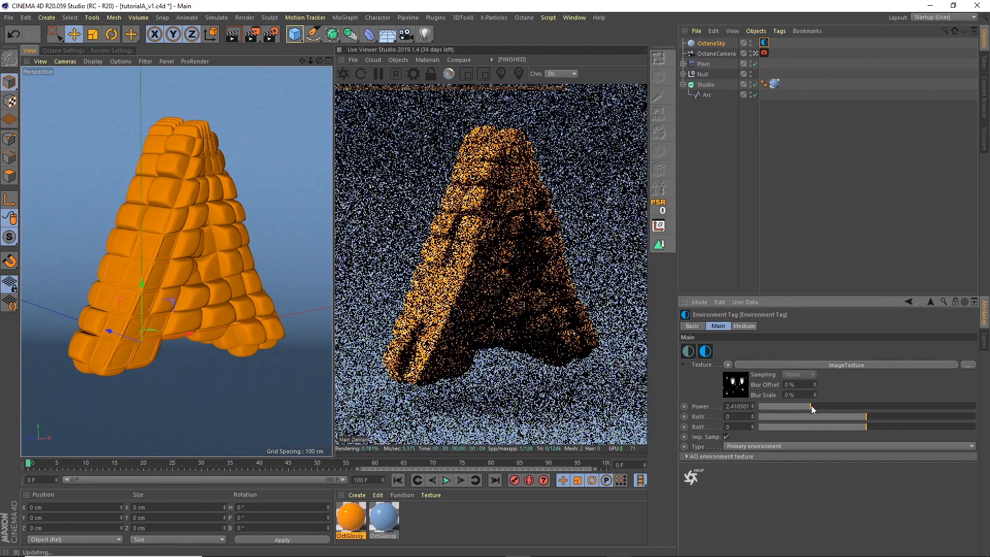
type("4")
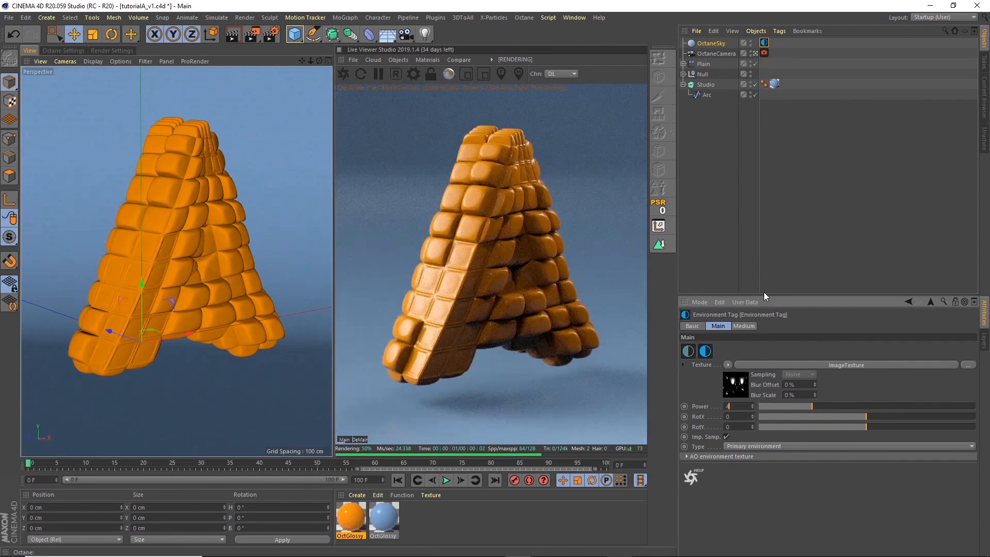
key("Return")
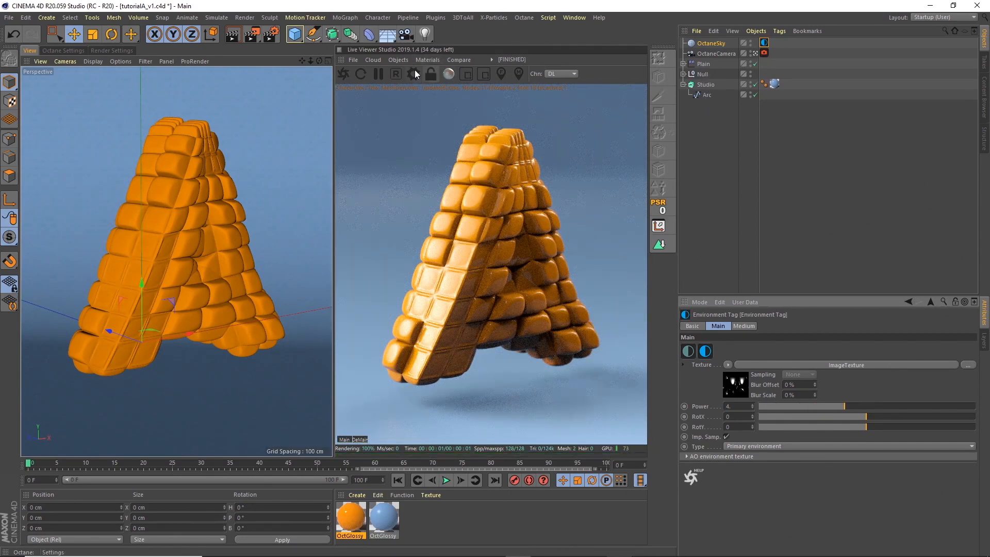
left_click(398, 60)
mouse_move(416, 104)
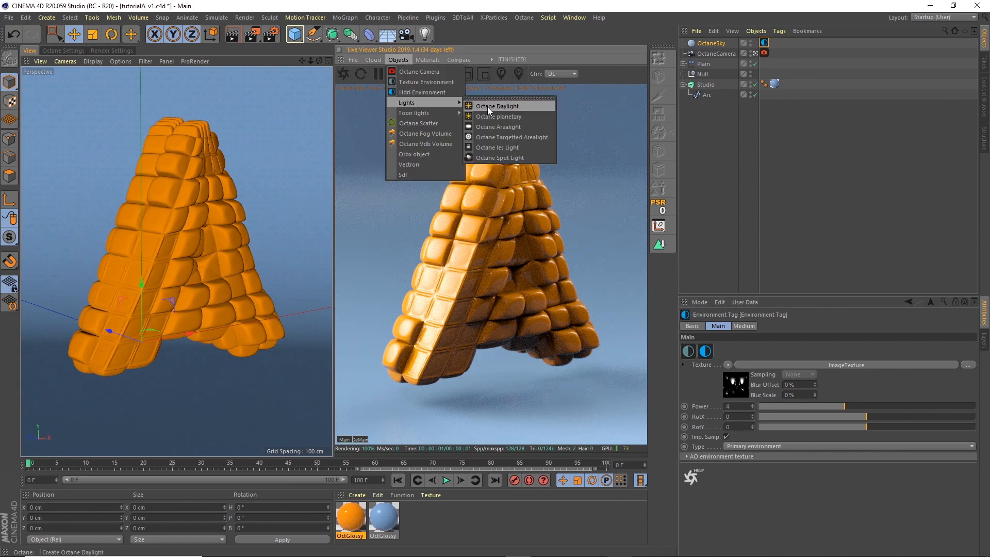
left_click(503, 136)
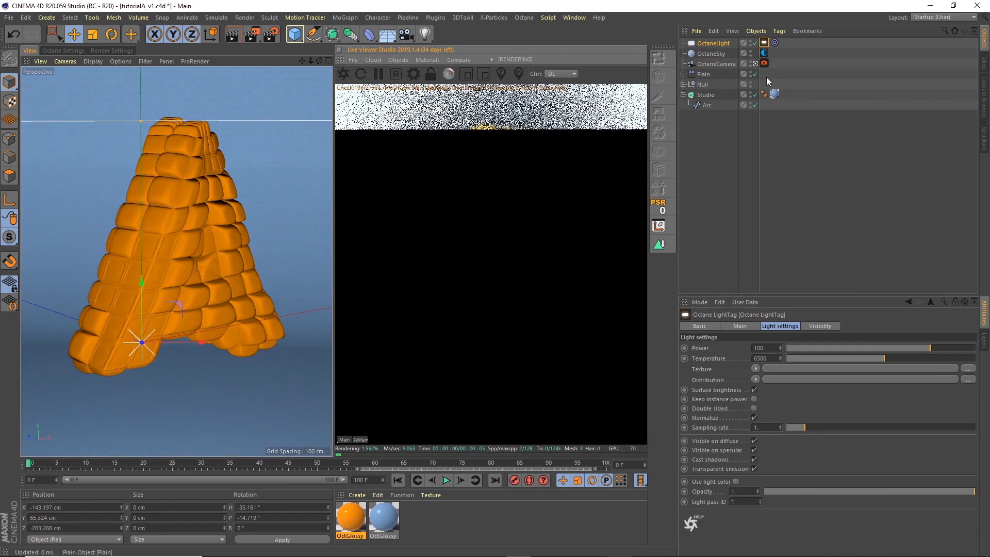
key("Delete")
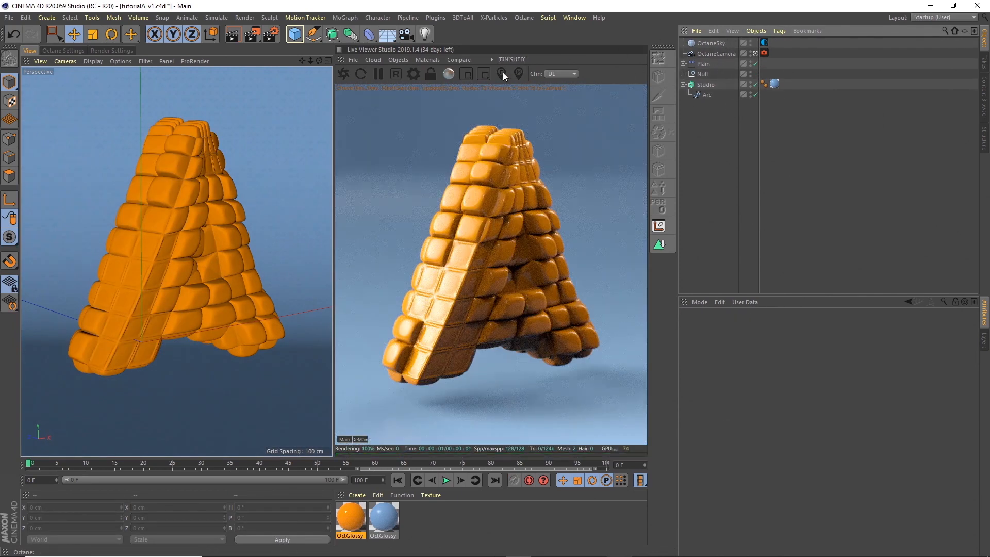
- Add an Octane targeted area light and select the light object rather than its target null
left_click(398, 60)
mouse_move(417, 103)
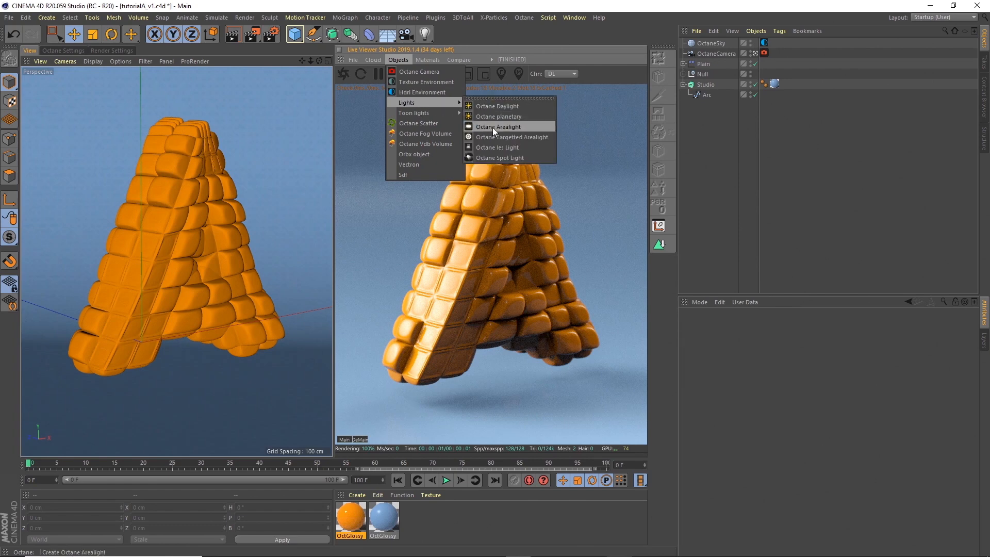
left_click(494, 137)
left_click(702, 56)
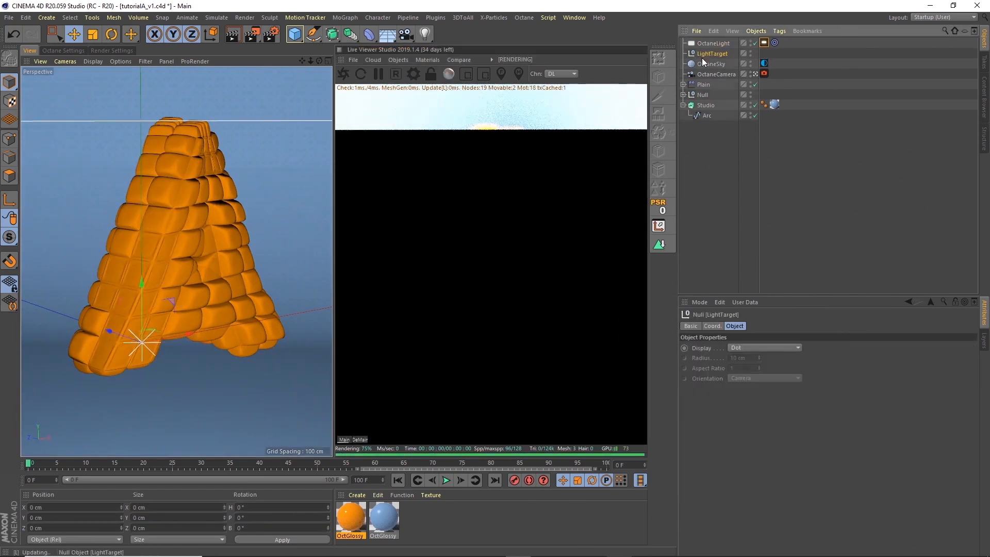
left_click(701, 45)
- Move the area light in the top view to about X 392 cm, Z -231 cm and set its power to about 2.4
left_click(329, 61)
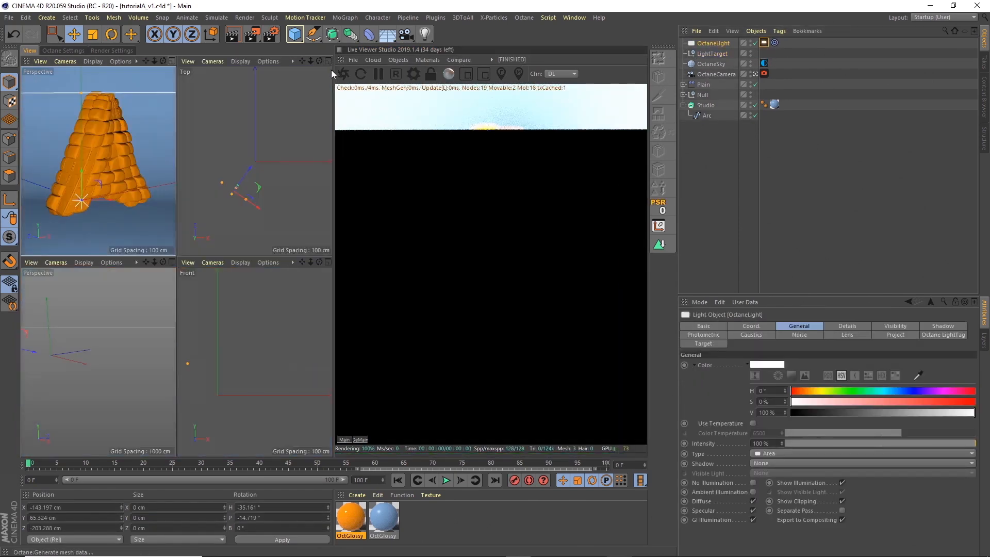
left_click_drag(231, 218, 303, 237)
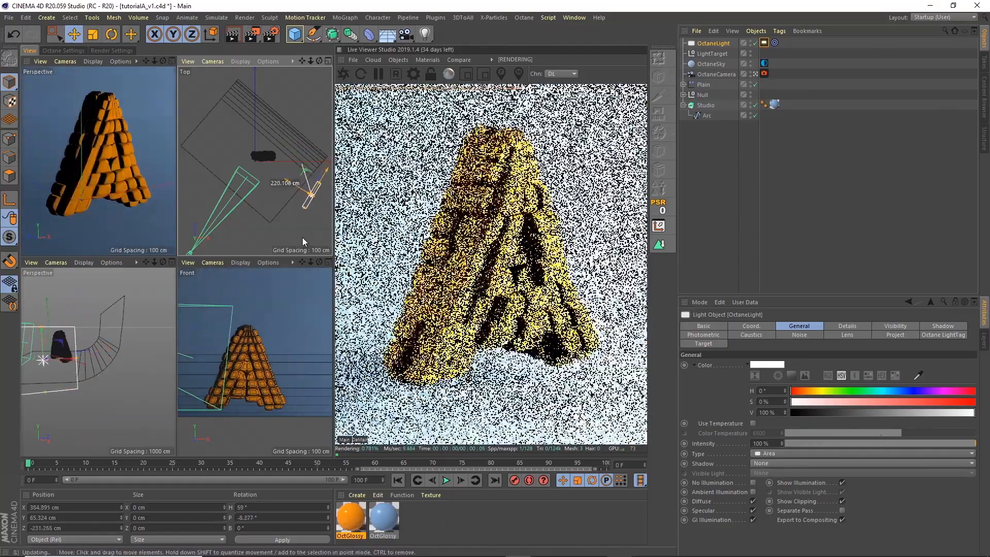
left_click(764, 43)
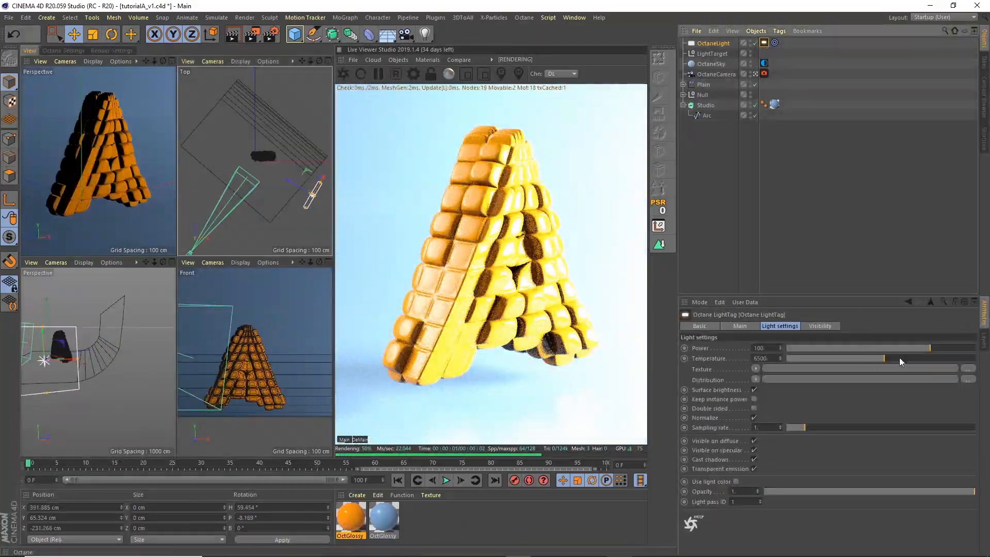
left_click_drag(907, 345, 893, 345)
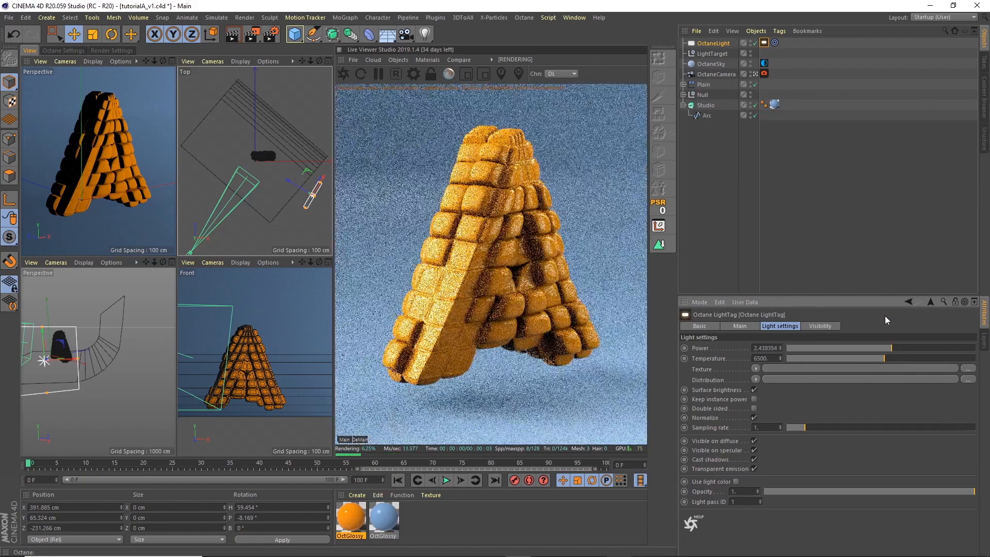
- Duplicate the area light and move the copy to the opposite side of the letter, at about X -259 cm, Z 209 cm
left_click(711, 43)
key("ctrl+c")
key("ctrl+v")
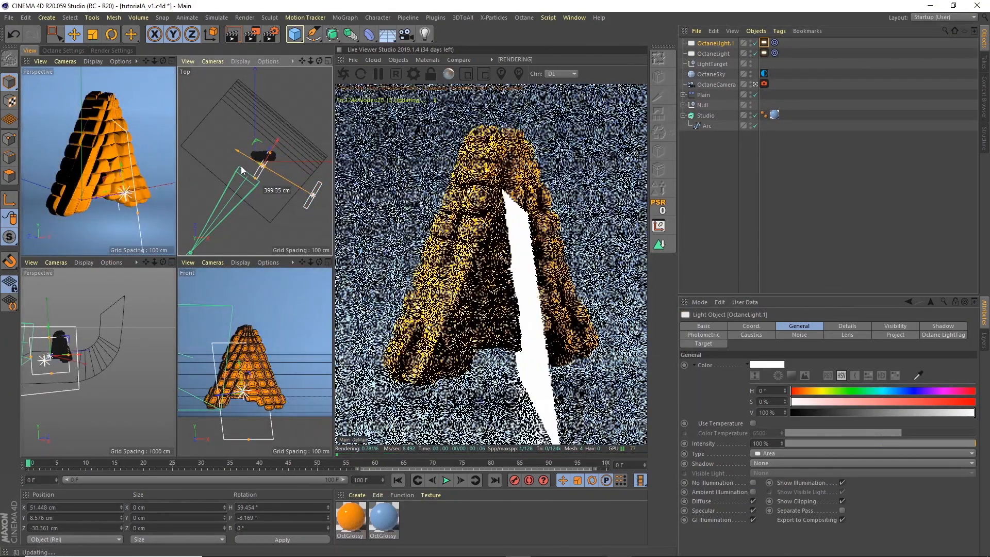
left_click(720, 45)
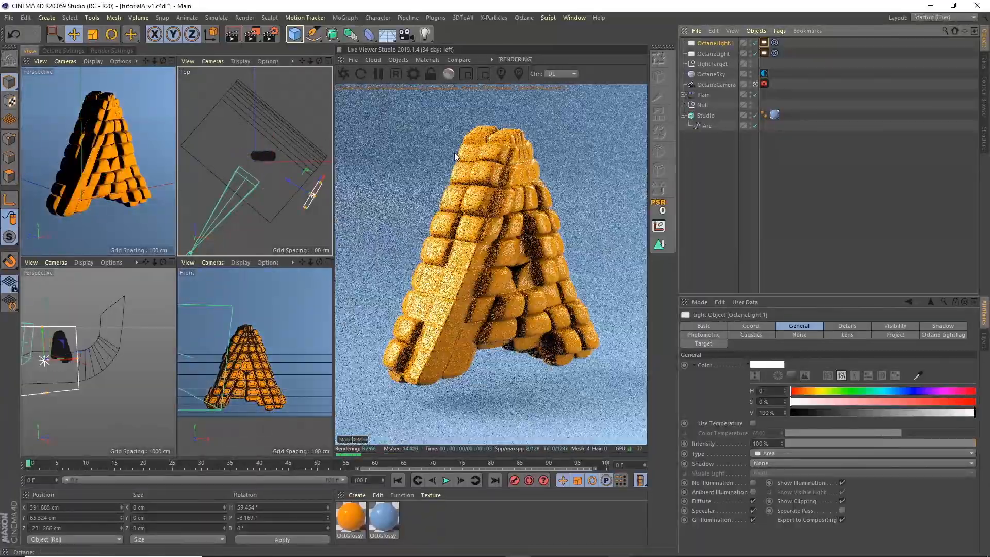
left_click_drag(286, 206, 181, 144)
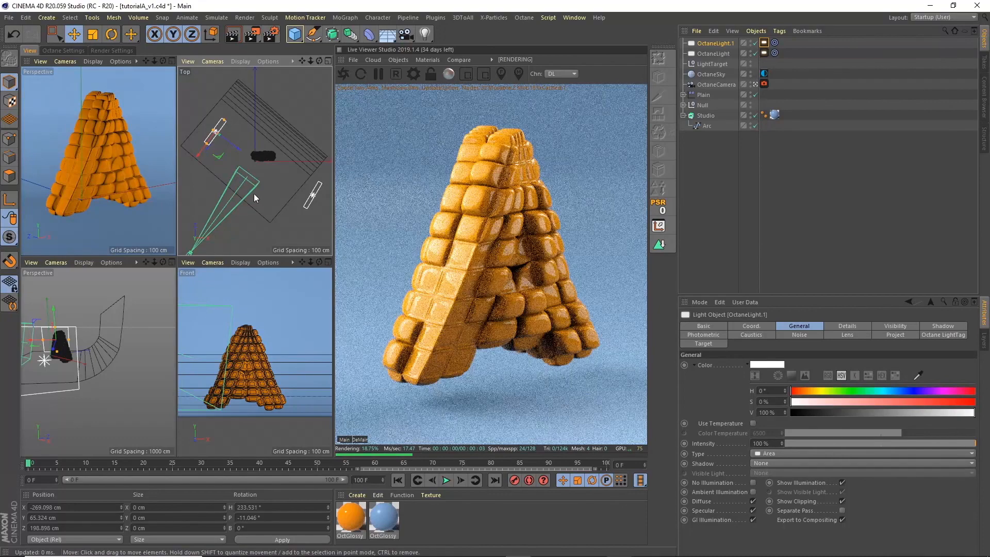
left_click_drag(252, 187, 255, 187)
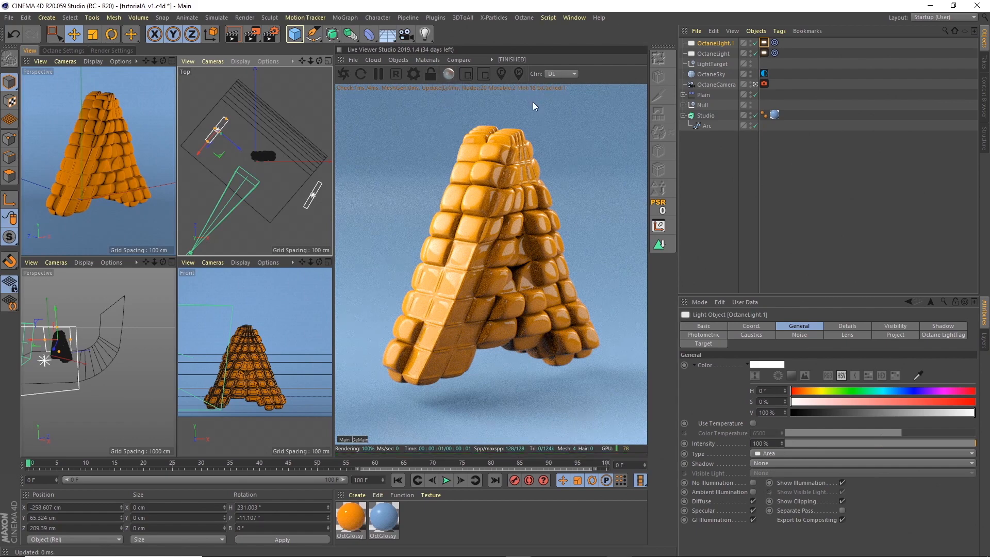
- Switch the Live Viewer kernel to PT, maximize the perspective view and orbit the camera slightly around the letter
left_click(559, 76)
left_click(560, 95)
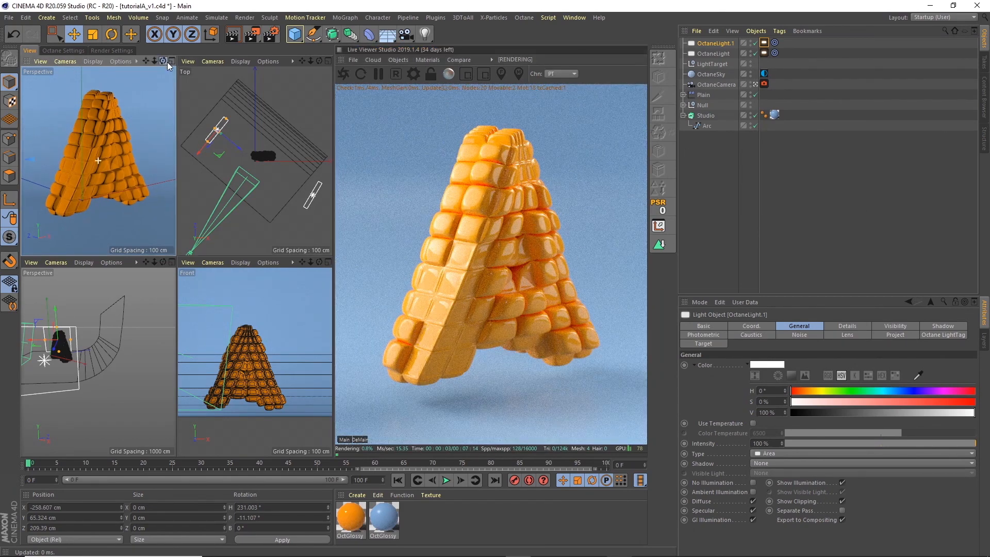
left_click_drag(167, 62, 175, 68)
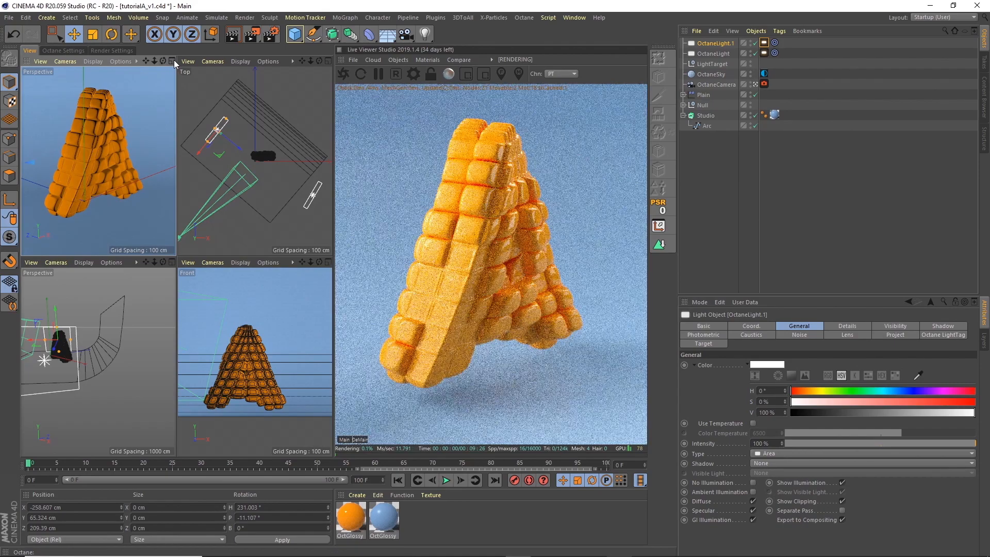
left_click(173, 60)
left_click_drag(317, 59, 213, 273)
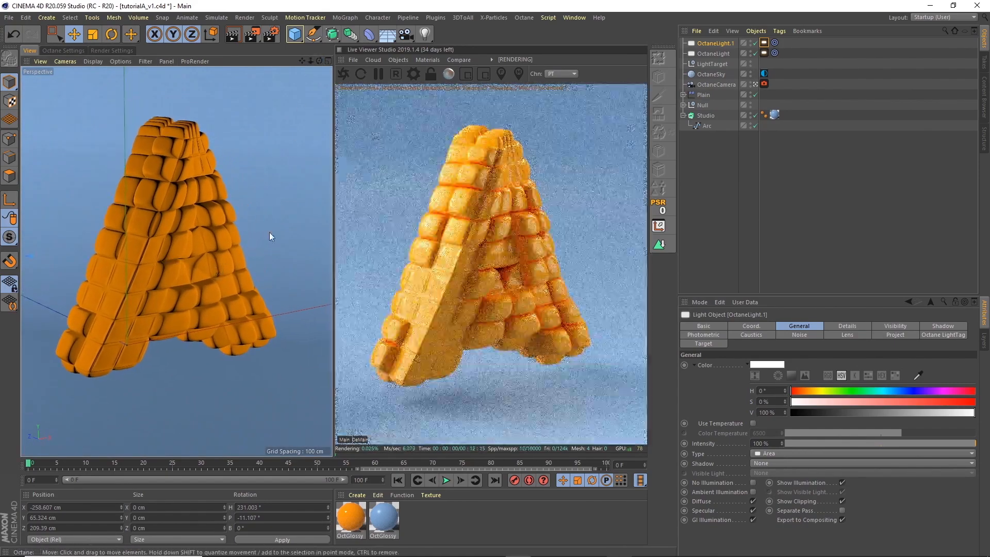
- Set the noise seed to 666 in the Shader Field under the Plain effector
left_click(684, 104)
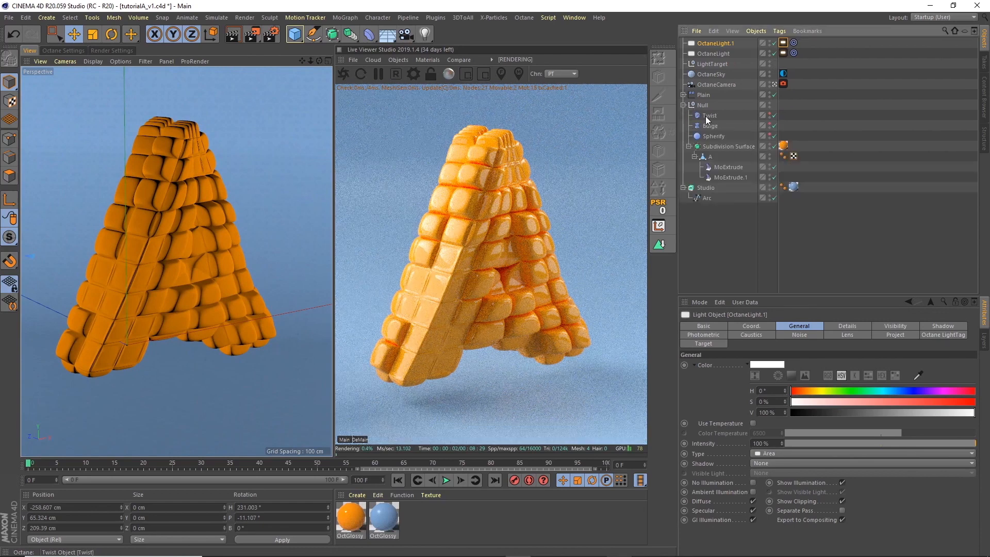
left_click(722, 167)
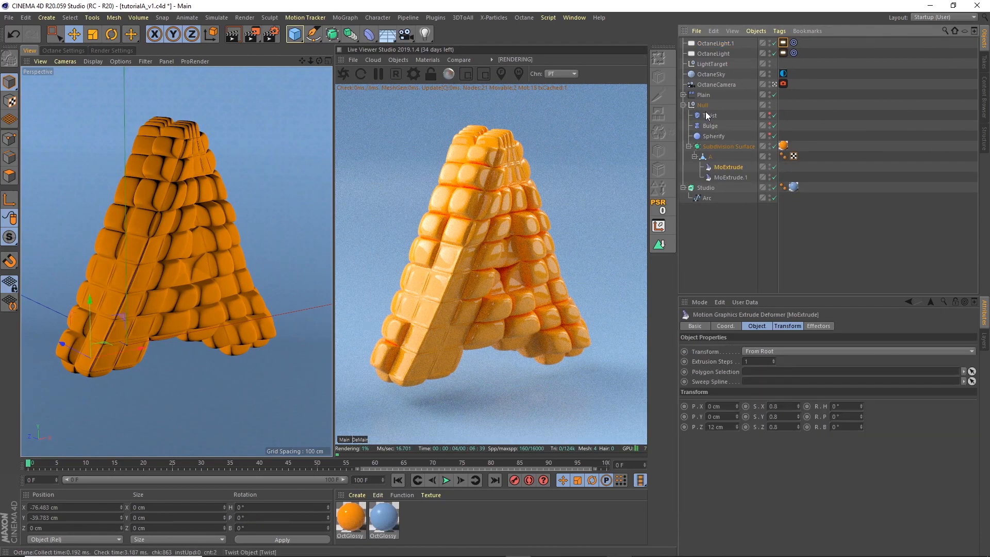
left_click(684, 95)
left_click(716, 105)
left_click(737, 372)
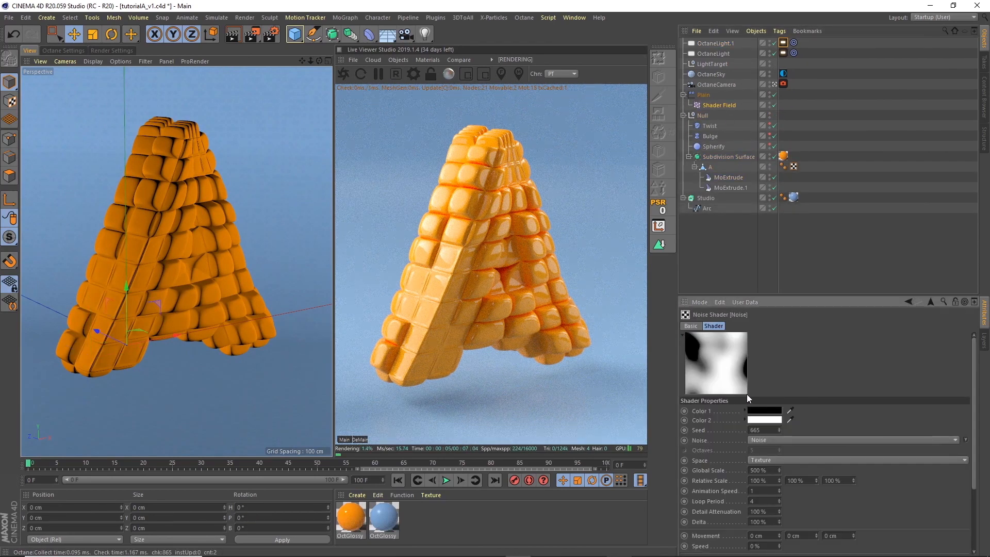
left_click(779, 427)
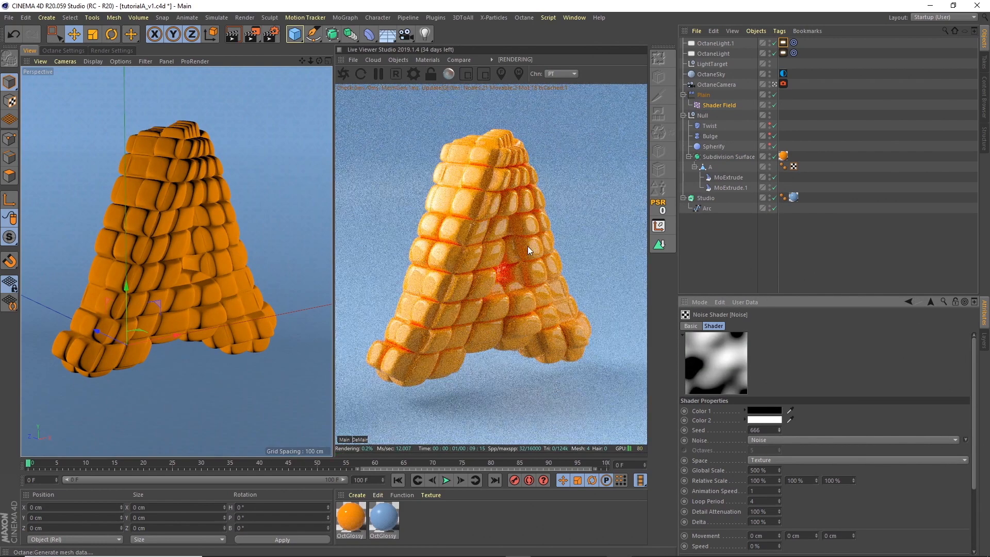
- Play the animation to frame 7 and adjust the camera view slightly around the letter
left_click(447, 482)
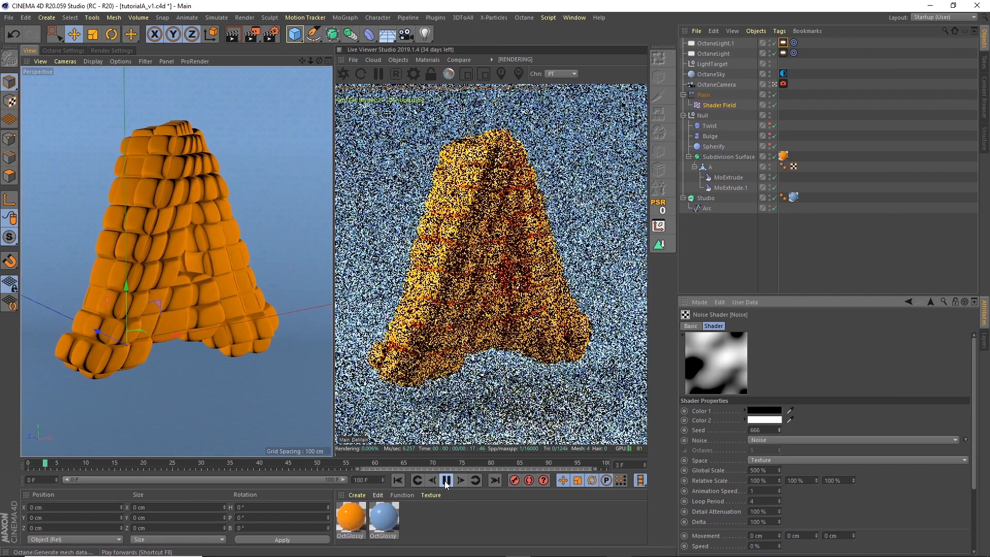
left_click(446, 481)
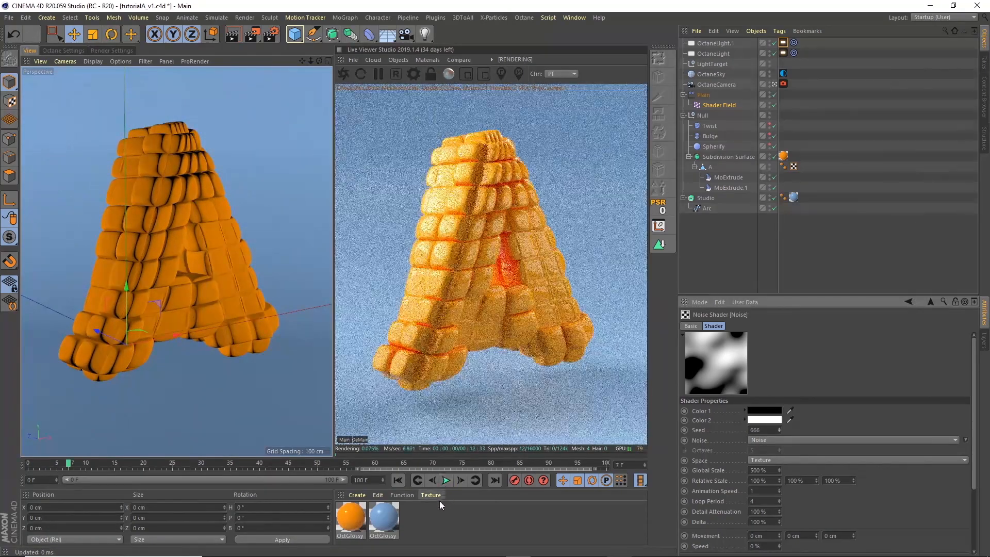
left_click_drag(320, 62, 312, 61)
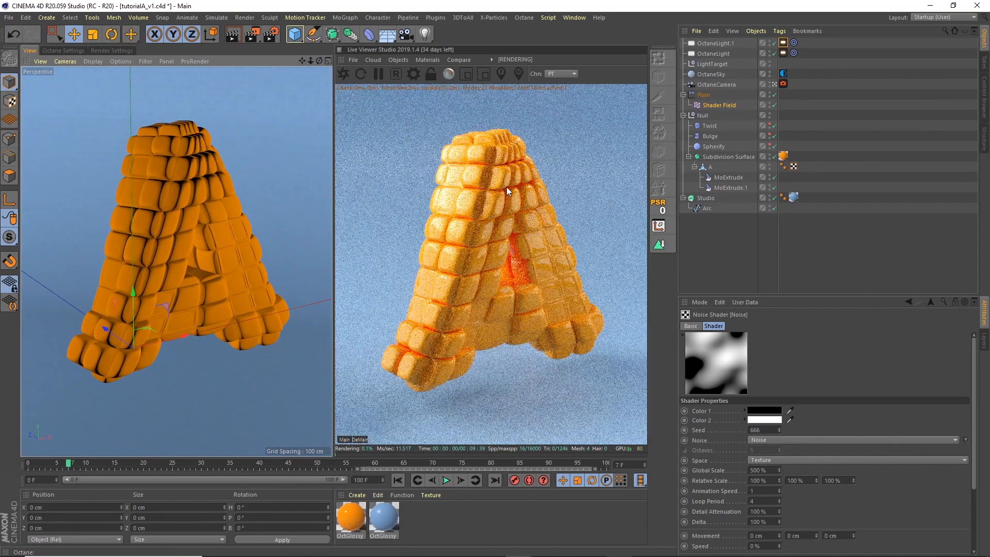
- Add an Image texture node to the orange glossy material and connect it to its Roughness input
double_click(347, 524)
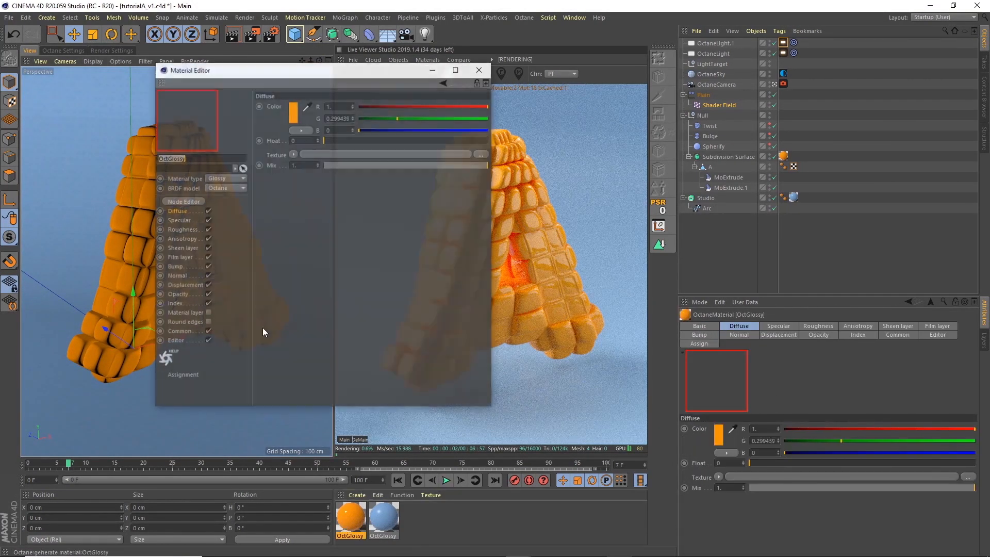
left_click(181, 230)
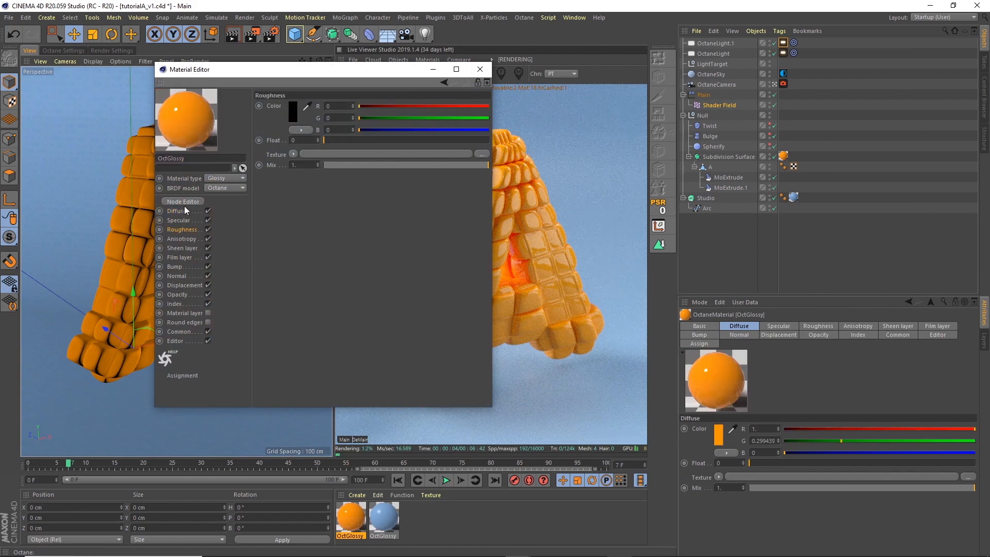
left_click(183, 202)
left_click_drag(373, 242, 552, 238)
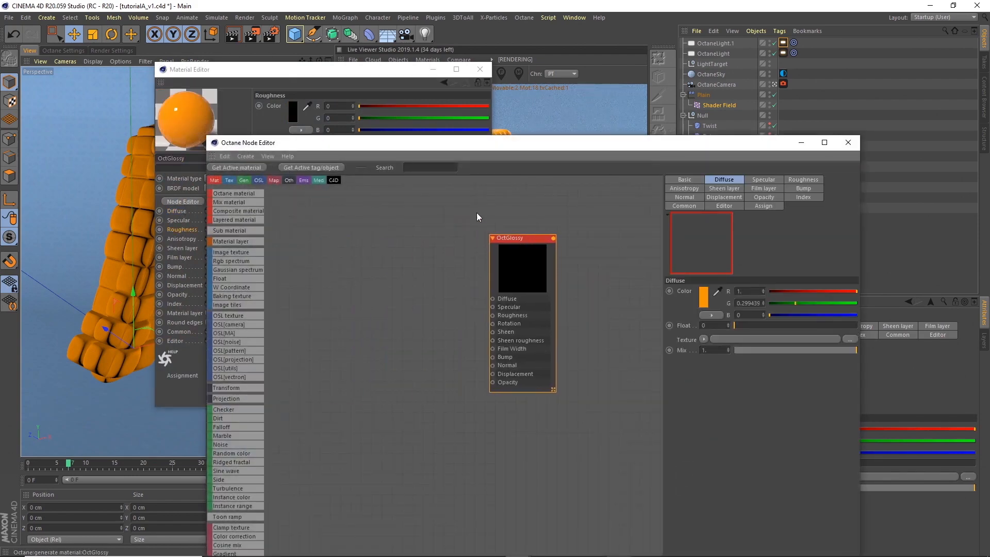
left_click(435, 167)
type("ima")
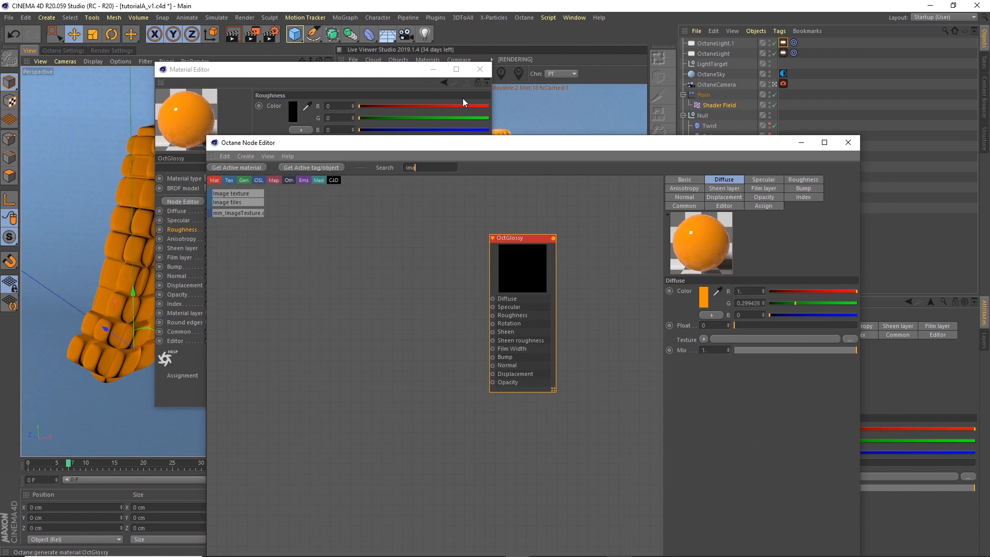
type("ge")
left_click_drag(253, 194, 360, 254)
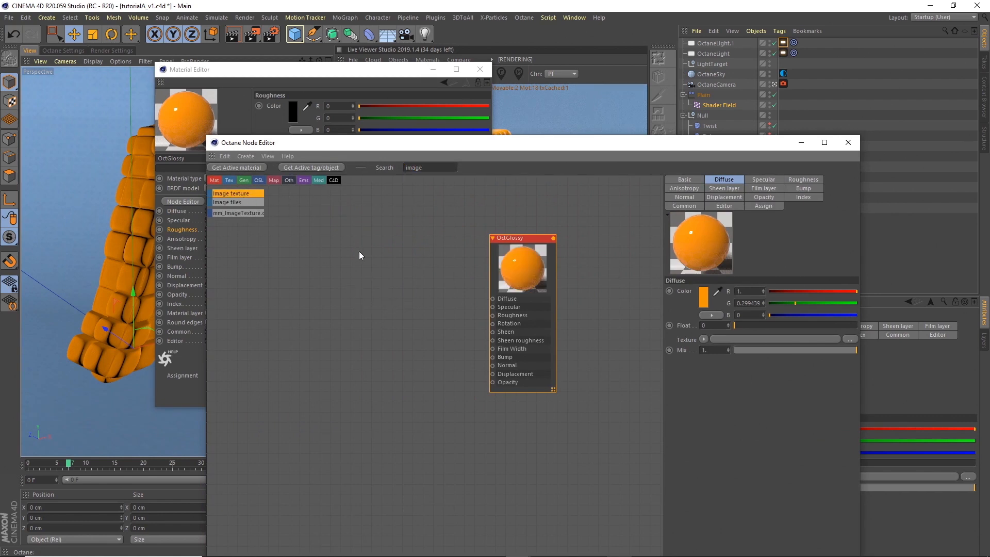
left_click_drag(240, 193, 277, 208)
left_click_drag(322, 278, 493, 316)
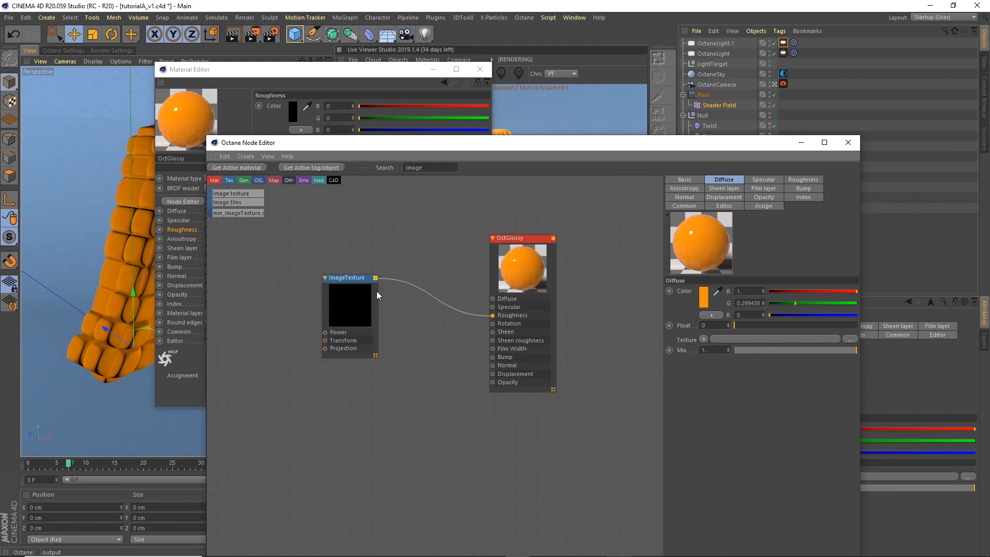
- Load BW10.png from the tex folder into the roughness image texture and close the node and material editors
left_click_drag(329, 281, 317, 280)
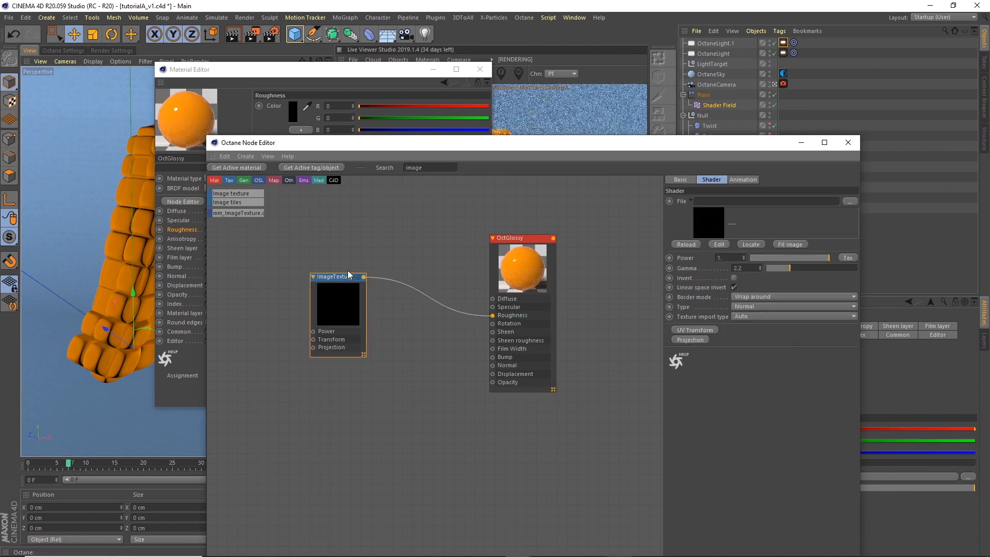
left_click(850, 201)
left_click(336, 134)
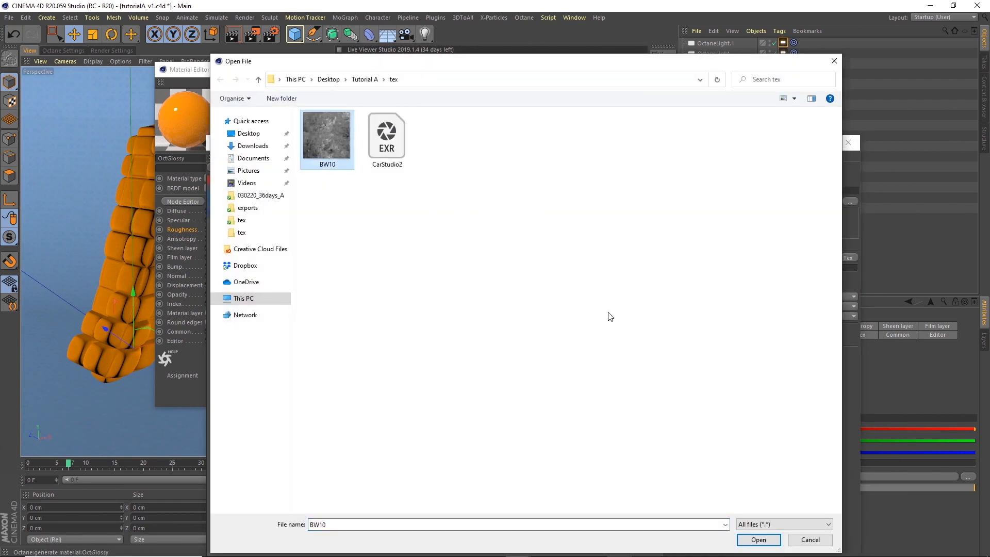
left_click(753, 540)
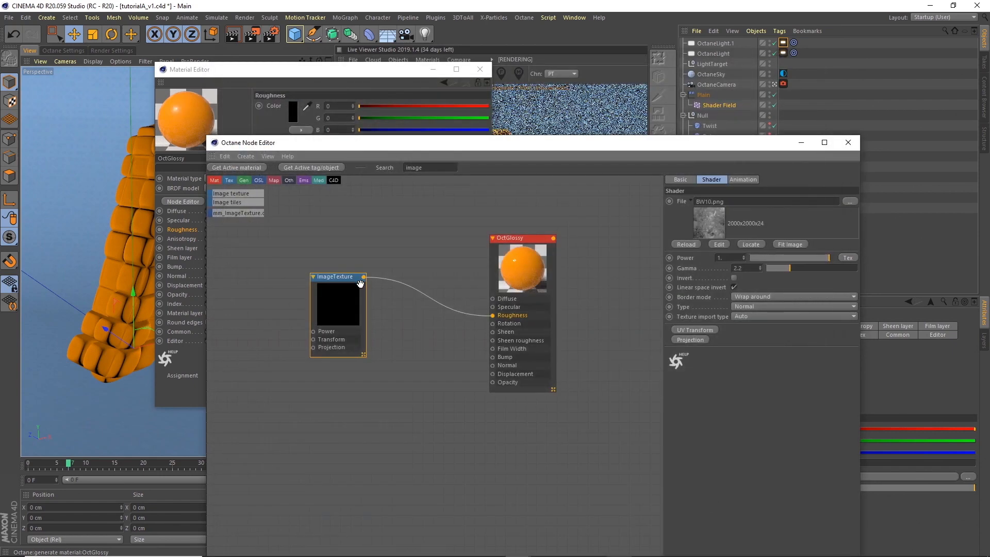
left_click_drag(358, 320, 357, 300)
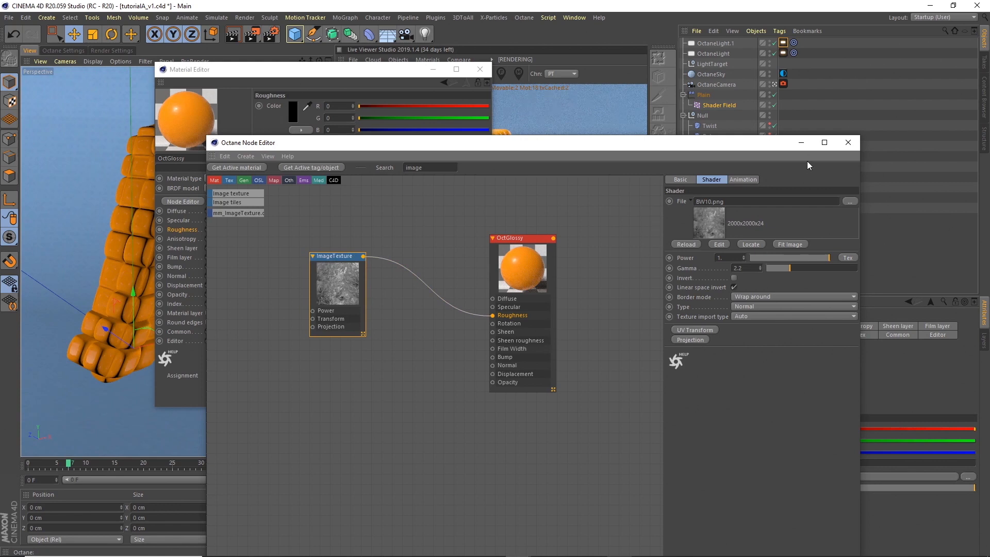
left_click(848, 142)
left_click(478, 71)
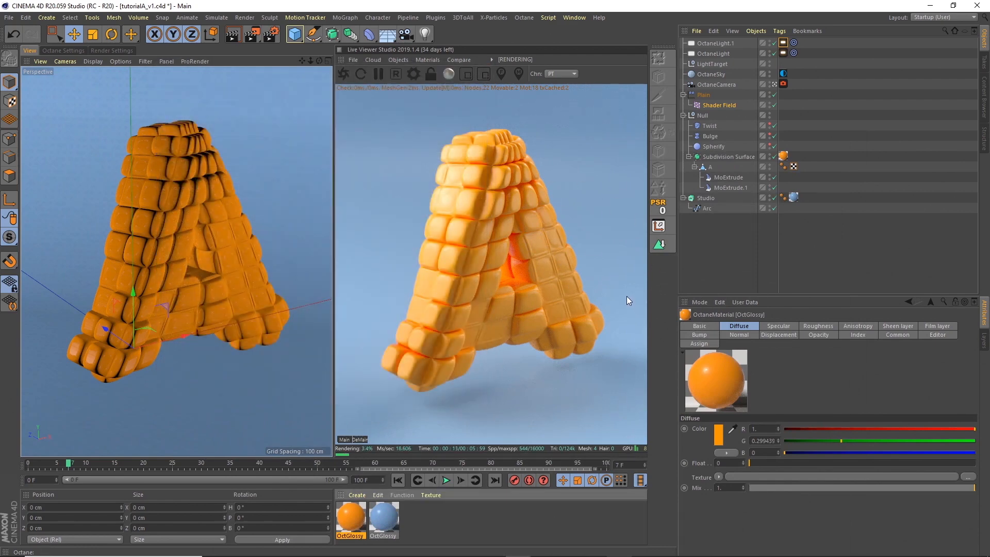
- Play the animation to frame 17 to check the letter's textured surface in the live render
left_click(447, 481)
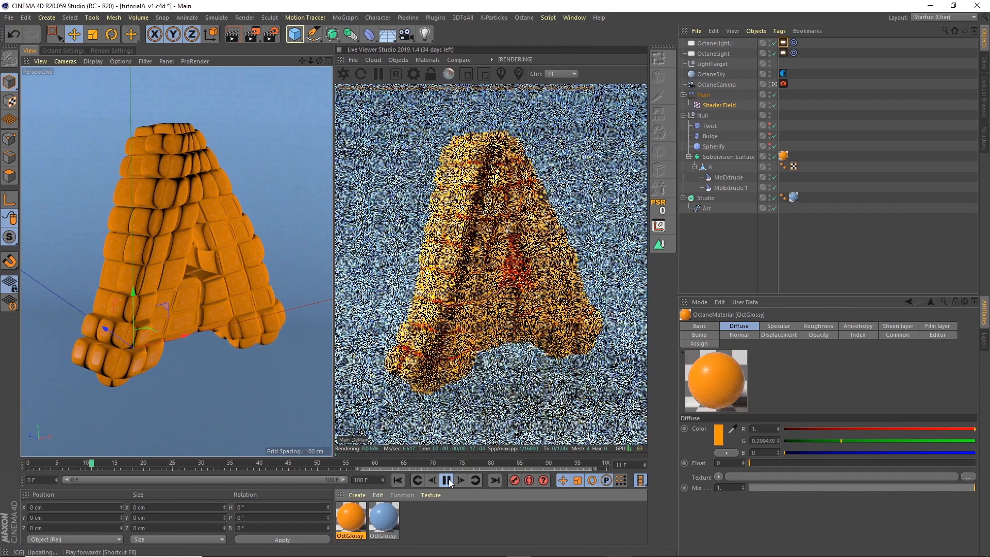
left_click(448, 480)
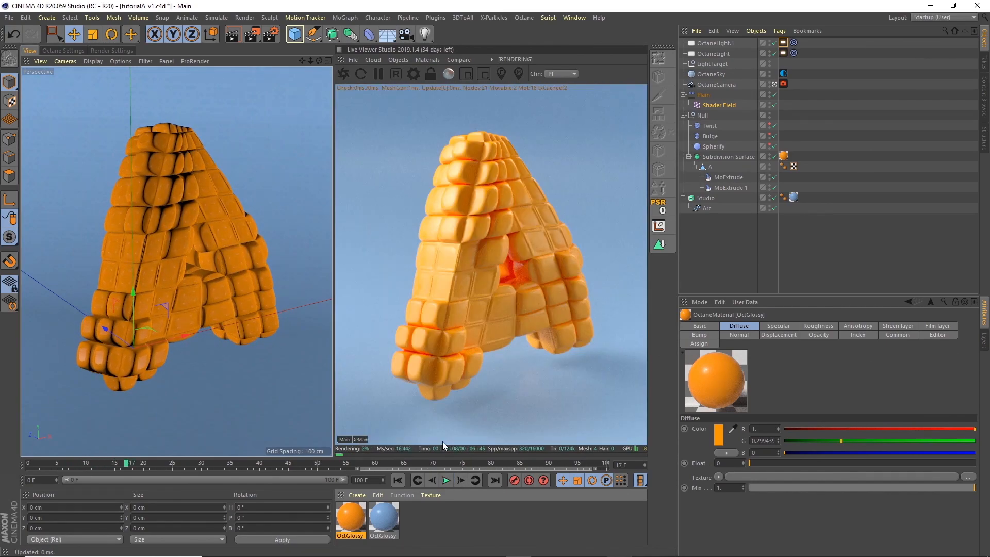